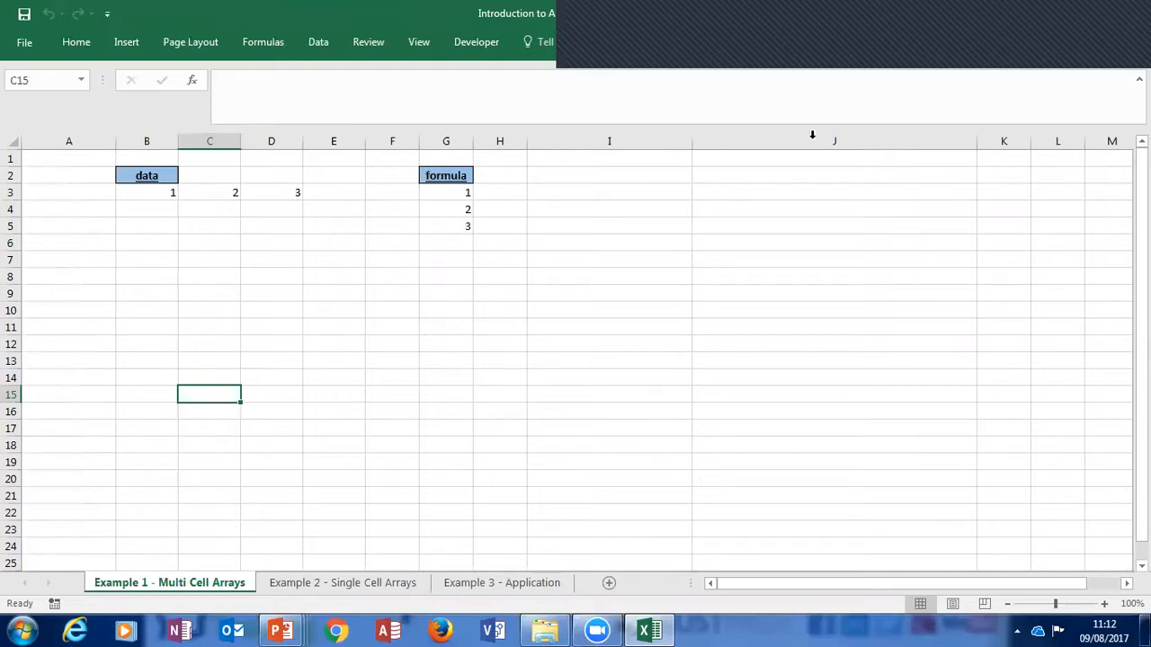
click(814, 40)
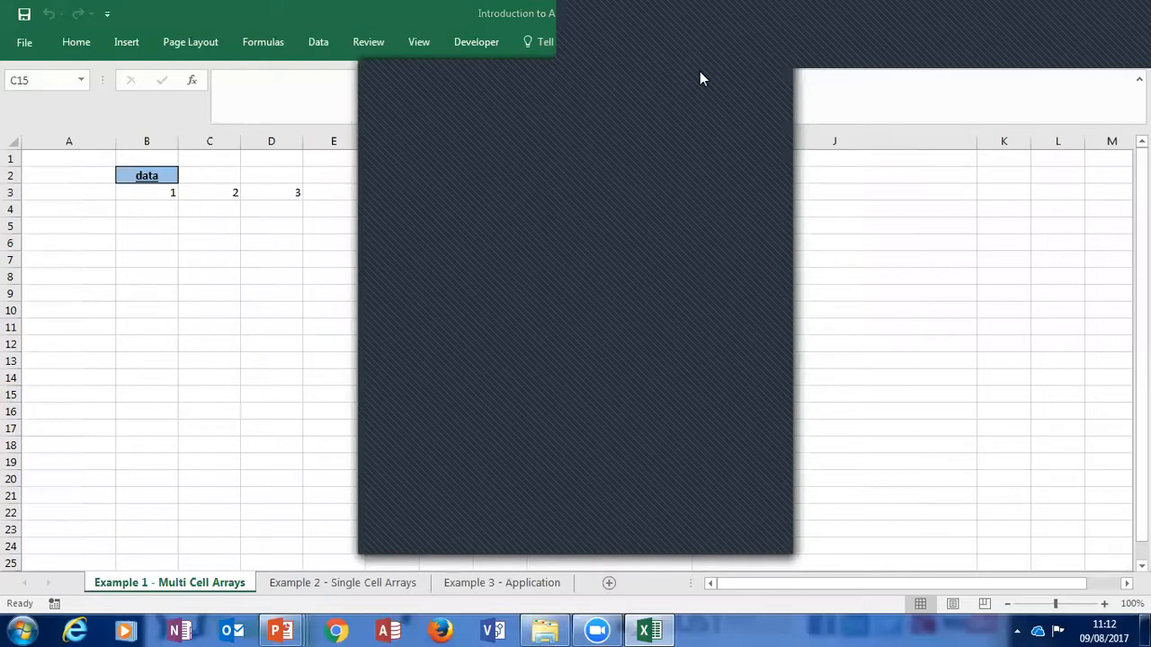
click(1095, 12)
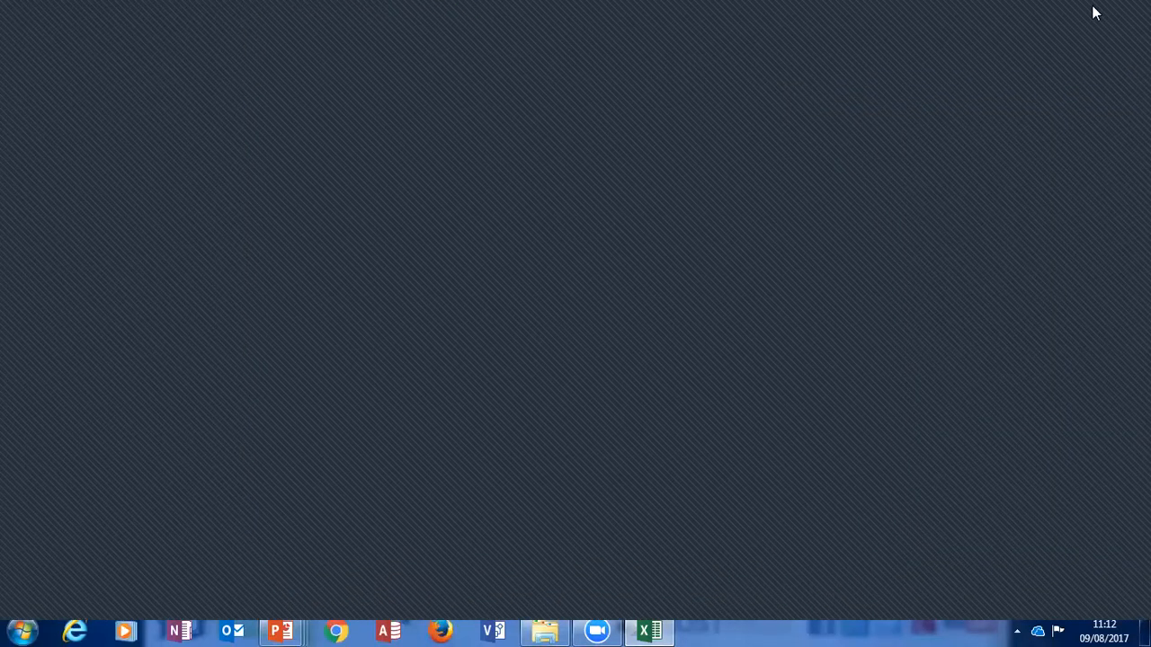
click(1095, 13)
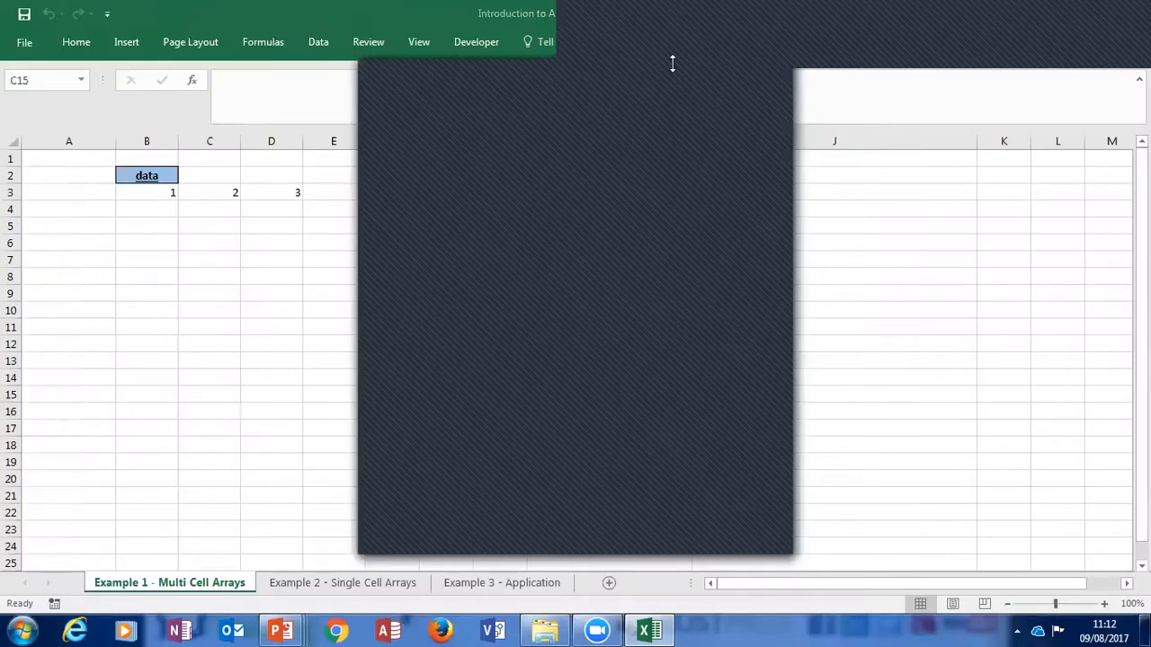
click(824, 27)
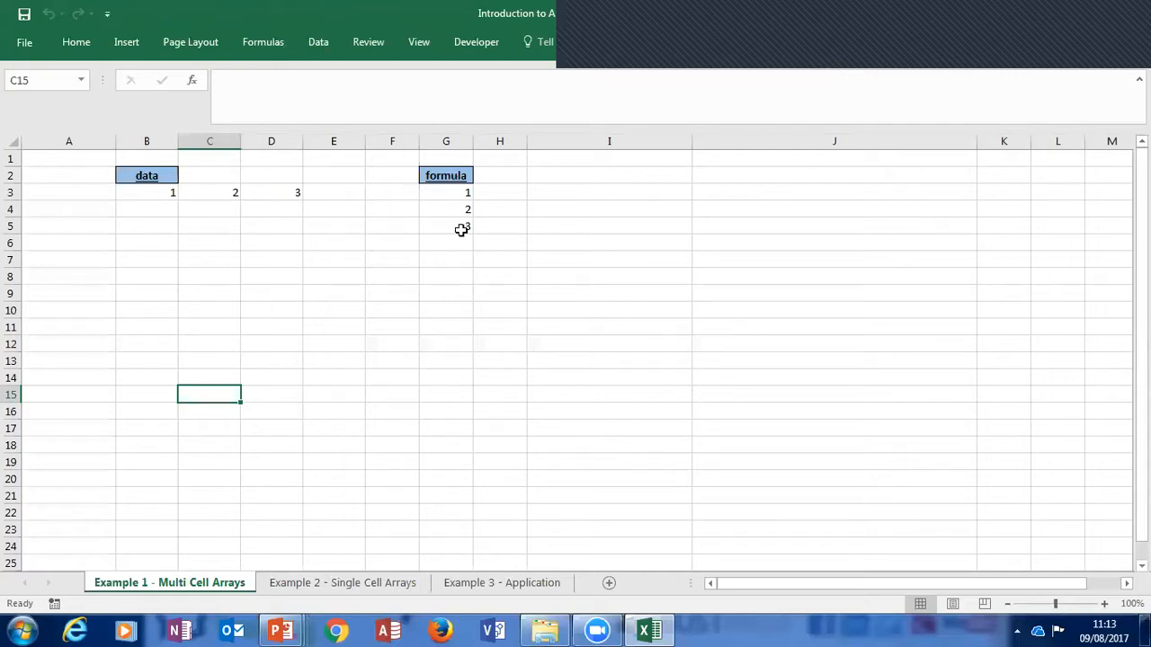
click(802, 24)
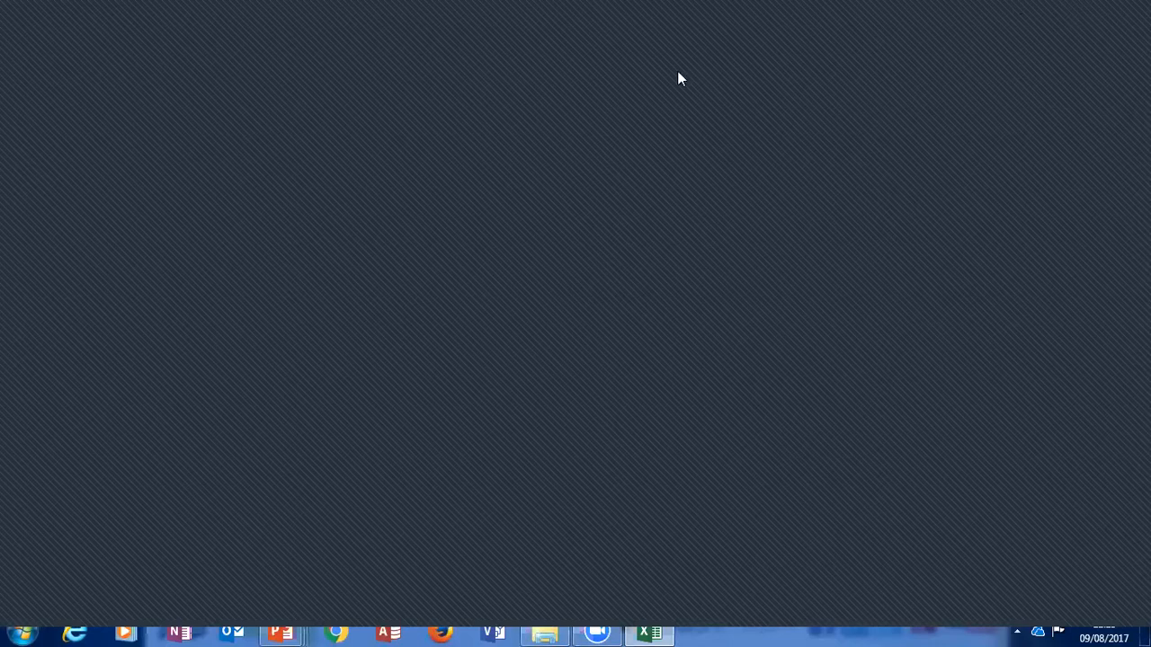
click(1115, 449)
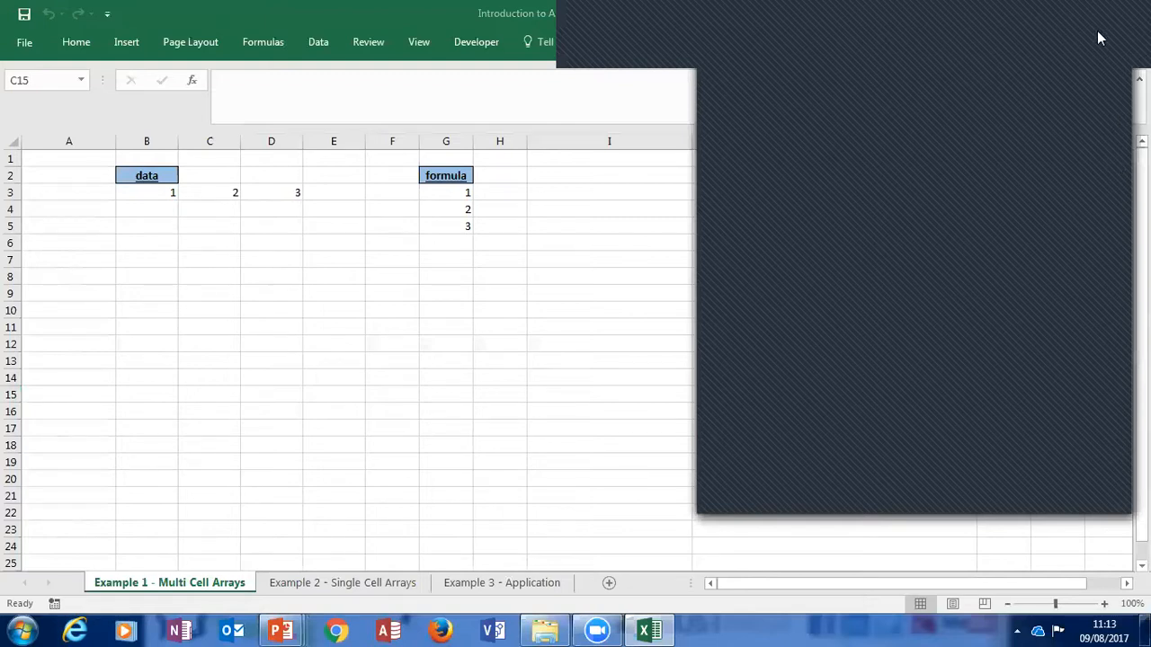
click(1048, 24)
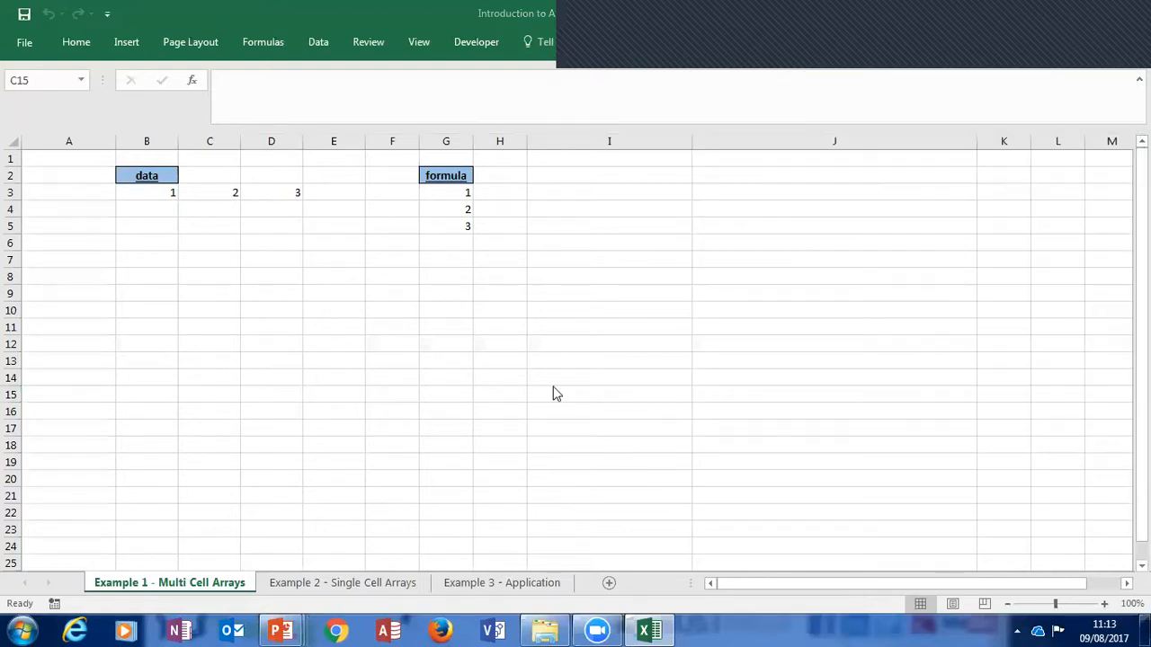
click(448, 335)
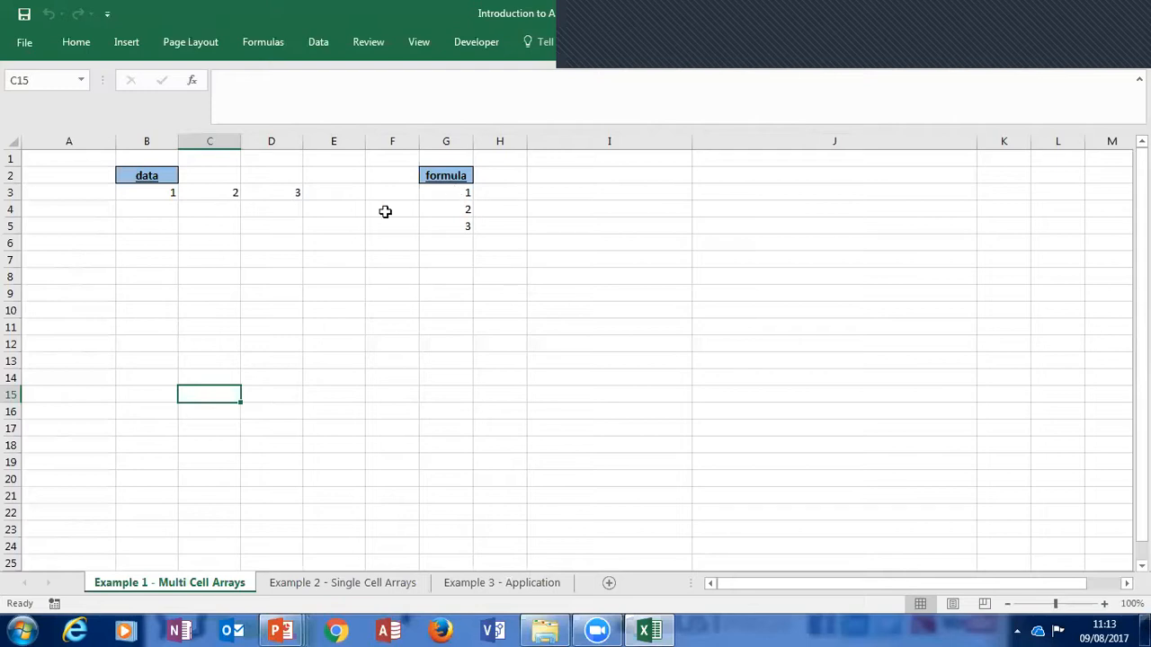
Examine the array formula in G3:G5 and the source values in B3:D3 that it refers to
click(463, 192)
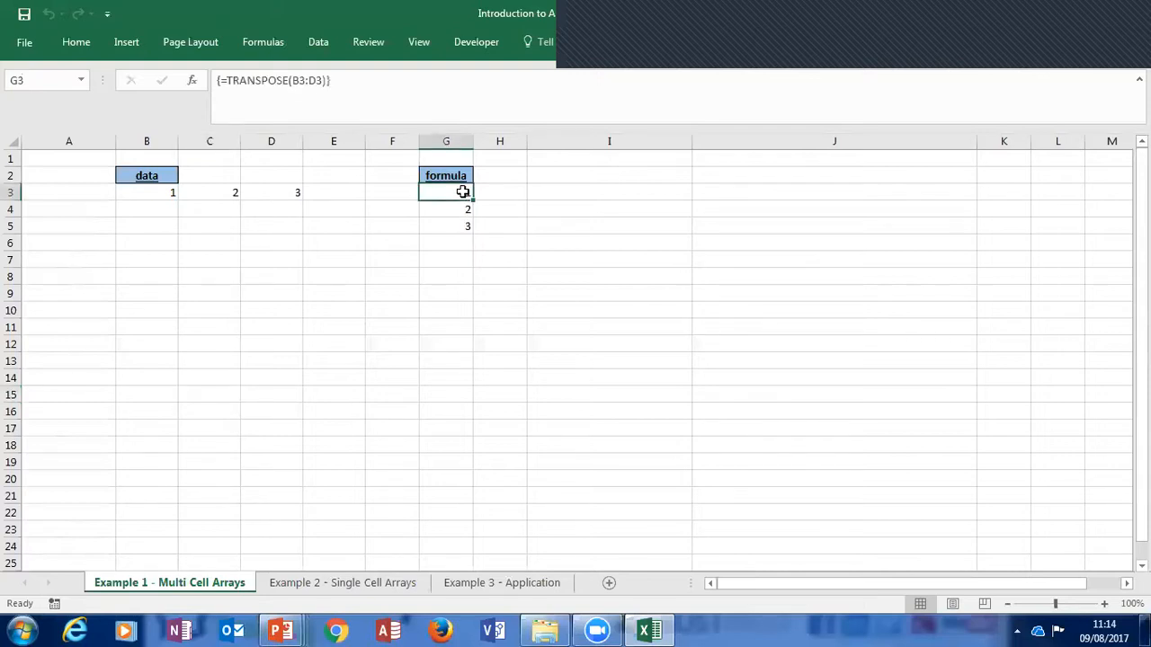
shift+click(463, 226)
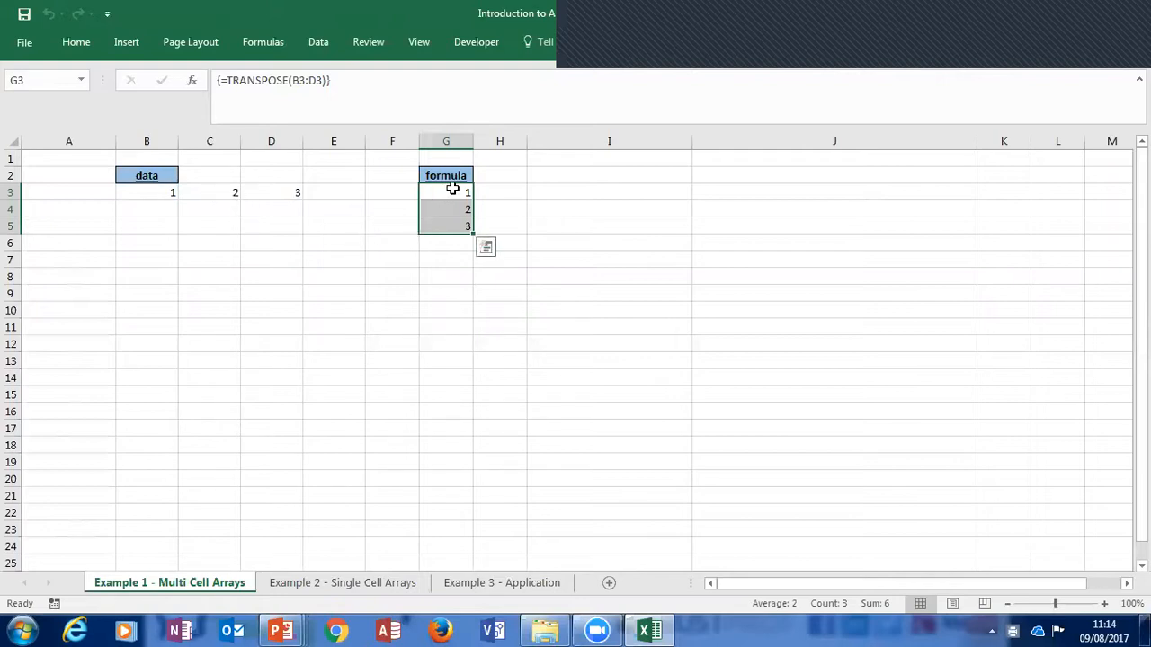
drag(165, 195, 303, 192)
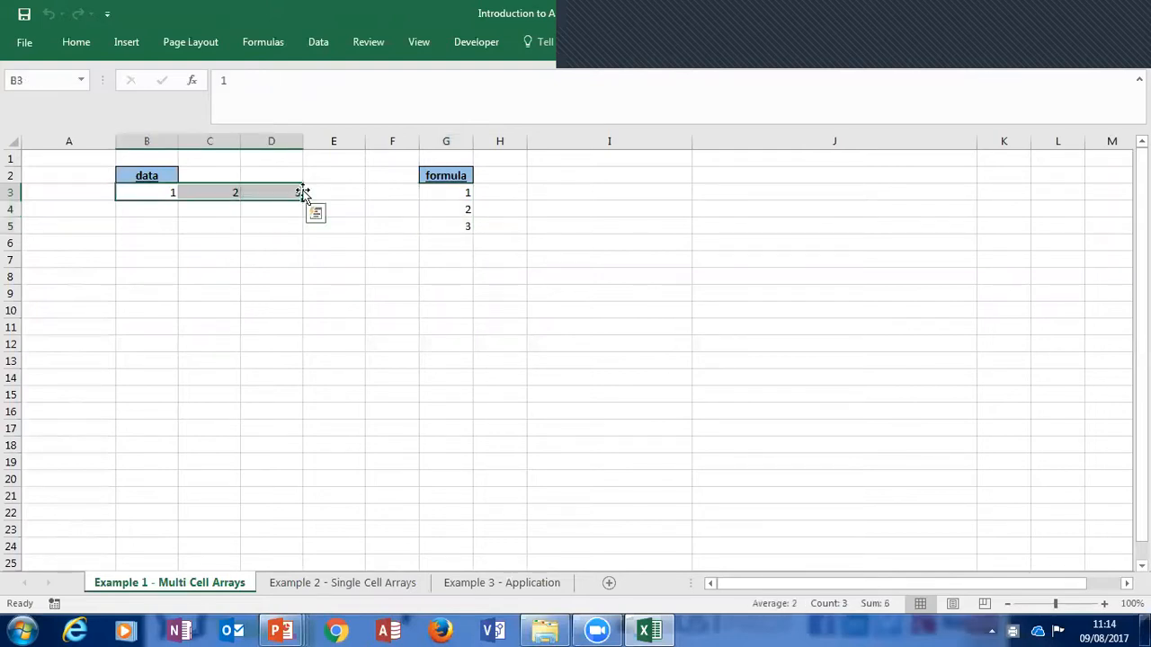
click(346, 241)
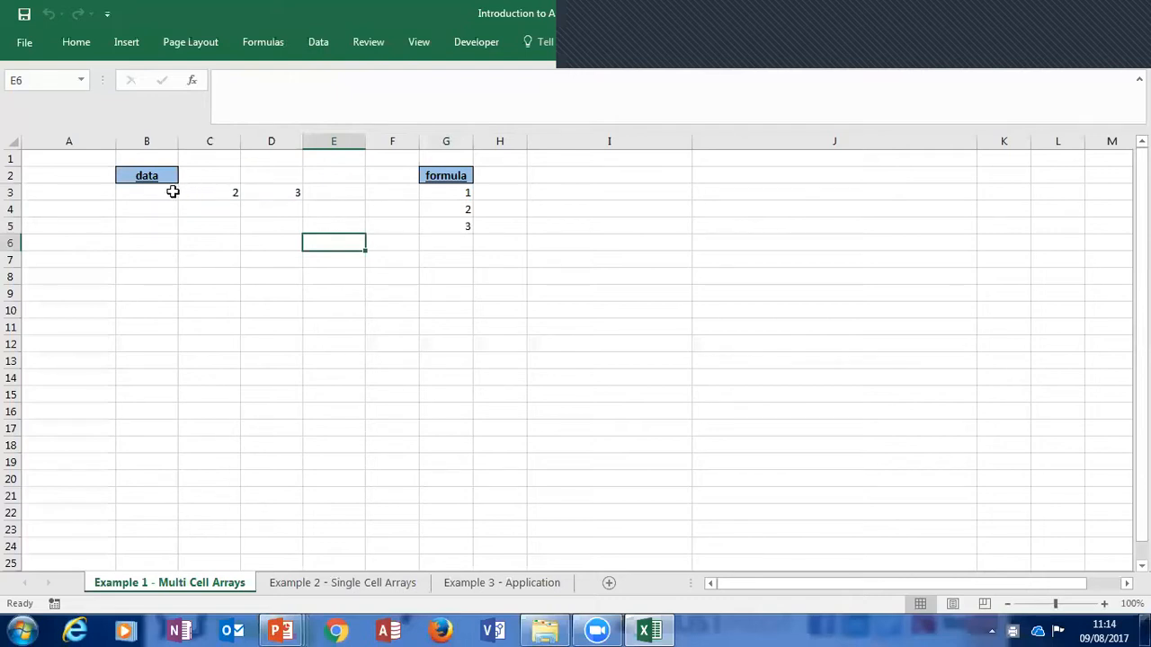
click(173, 191)
click(223, 191)
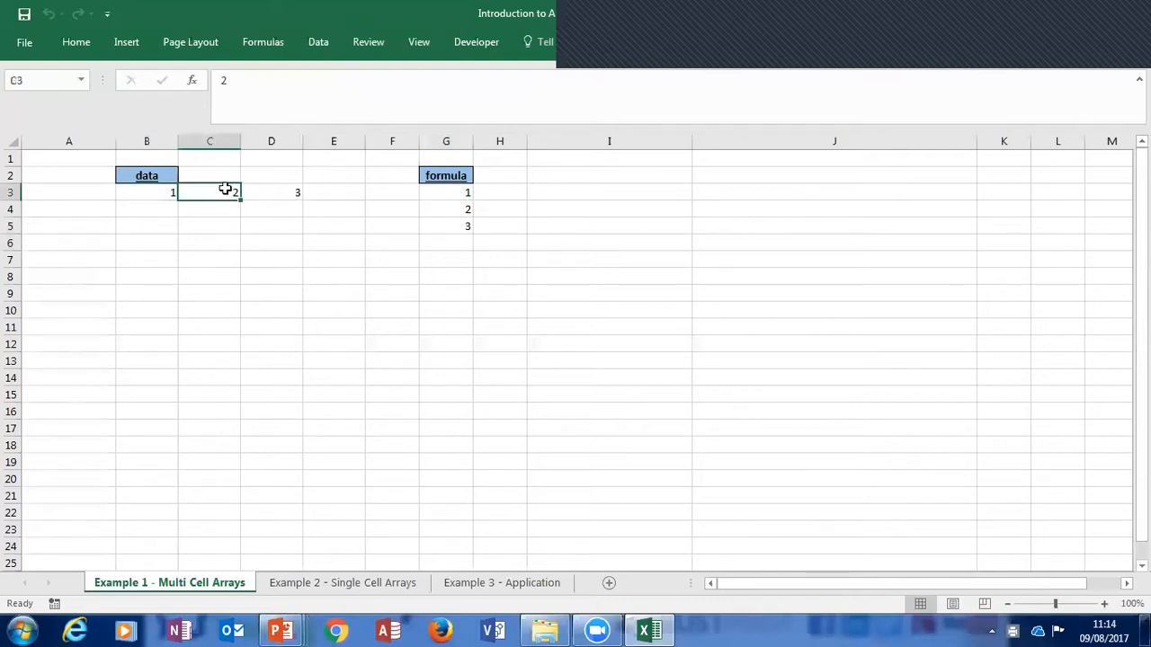
click(270, 188)
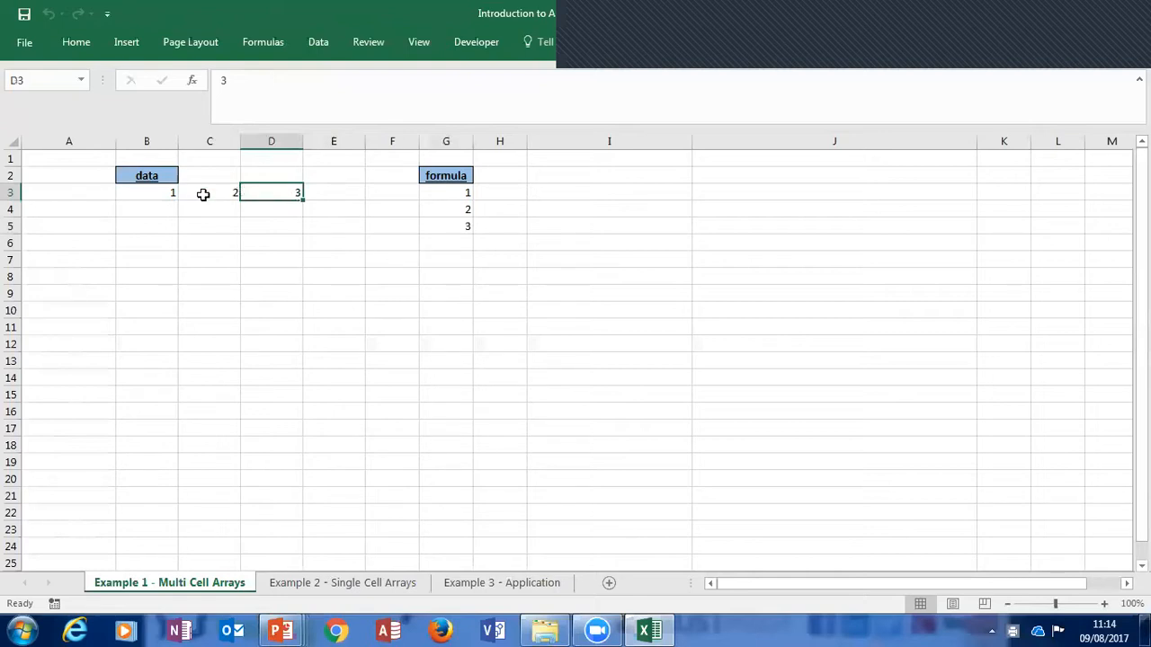
click(334, 259)
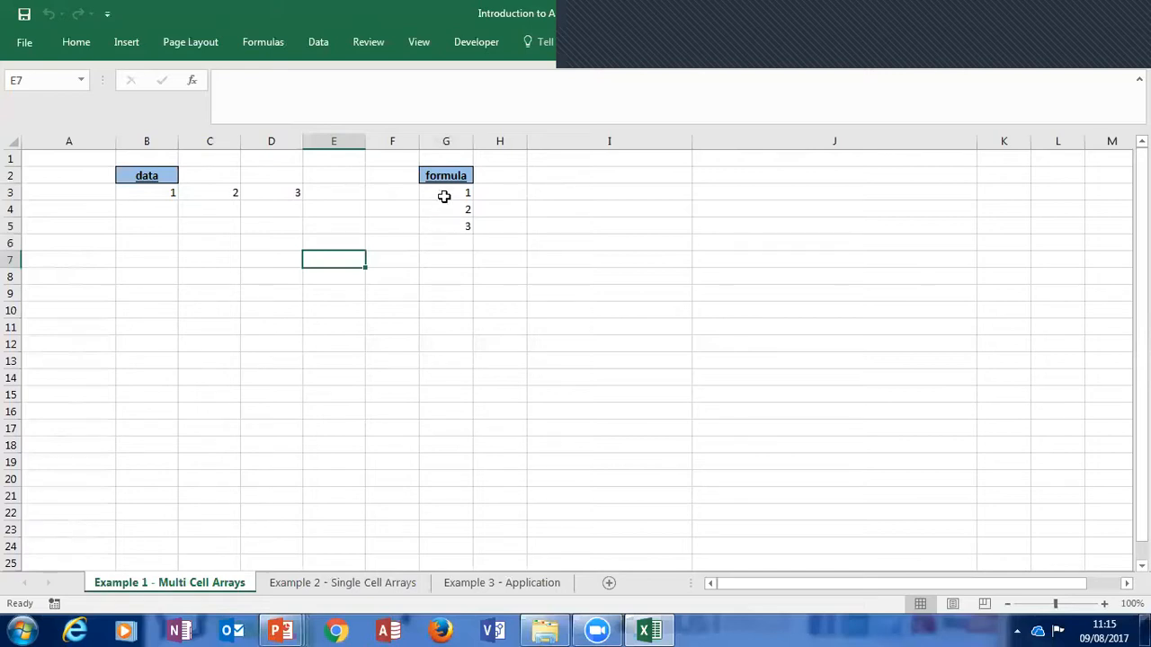
click(444, 192)
drag(445, 191, 444, 227)
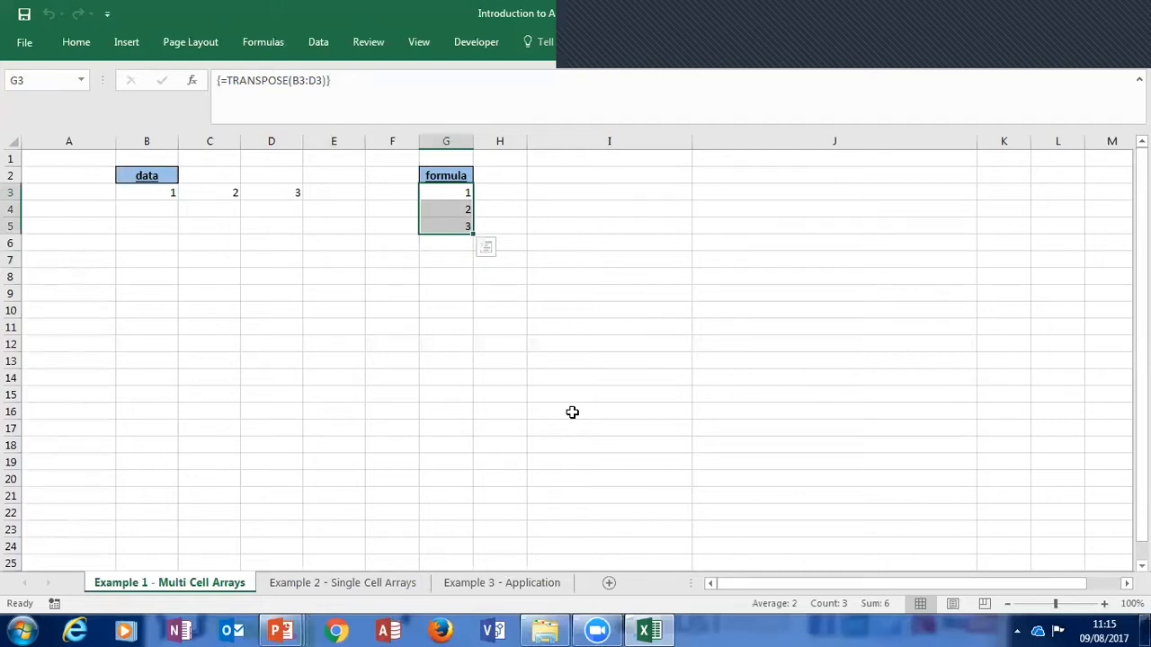
click(435, 341)
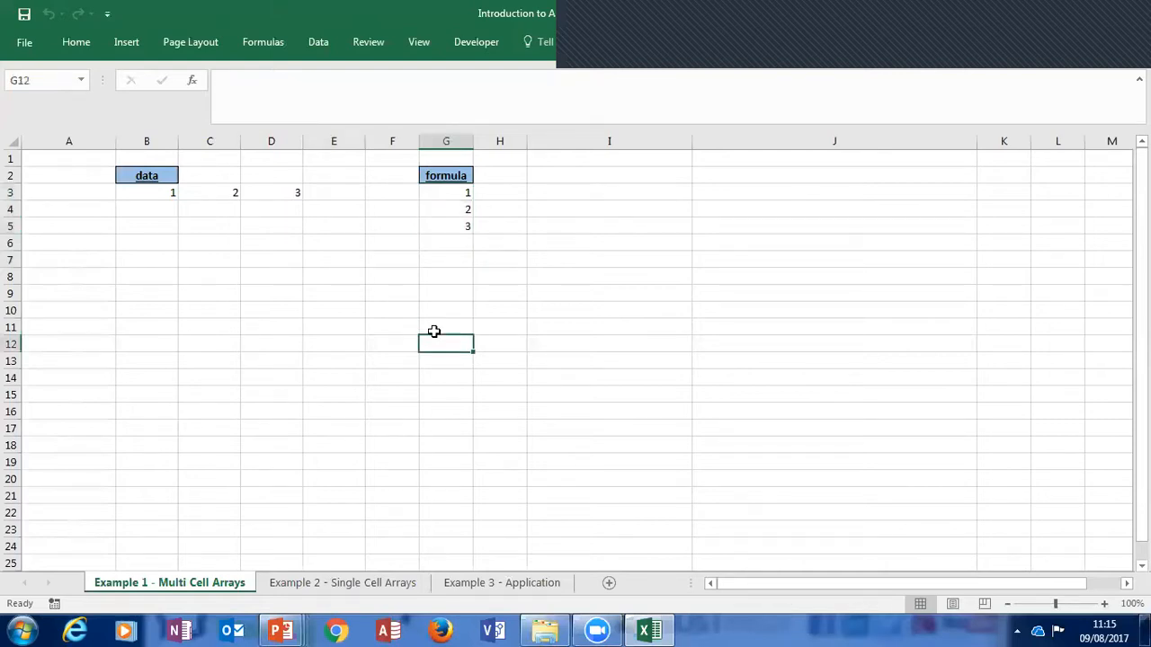
Check the formula in each cell of G3:G5, and try to delete only the contents of G5
click(459, 229)
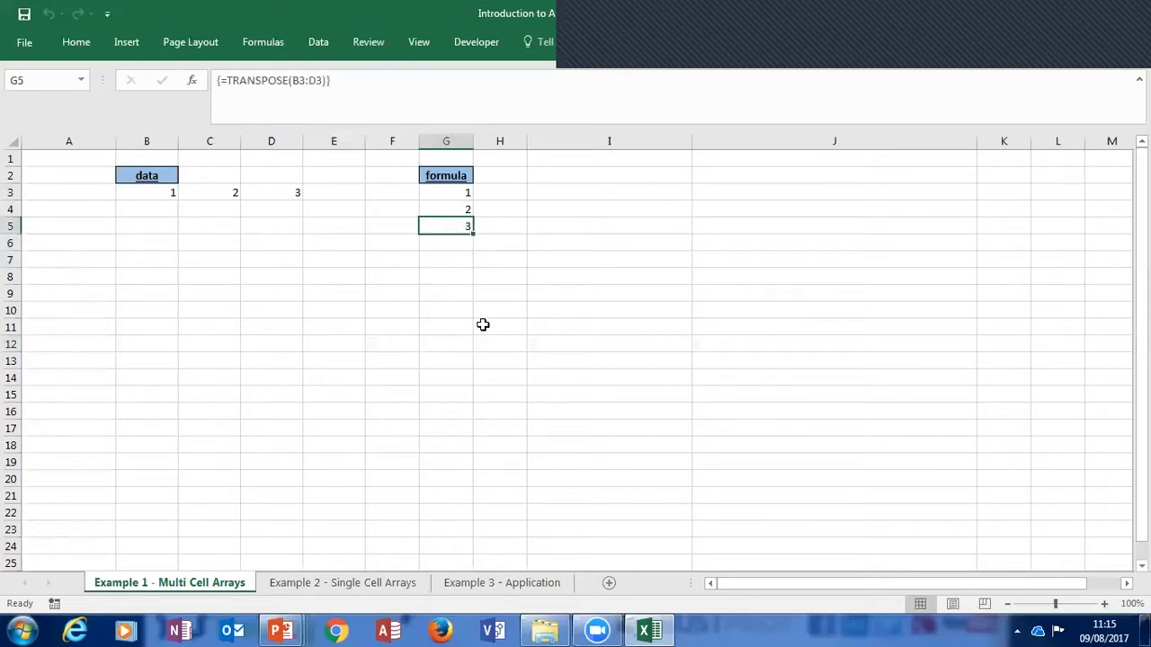
click(462, 192)
click(461, 212)
click(462, 226)
key(Delete)
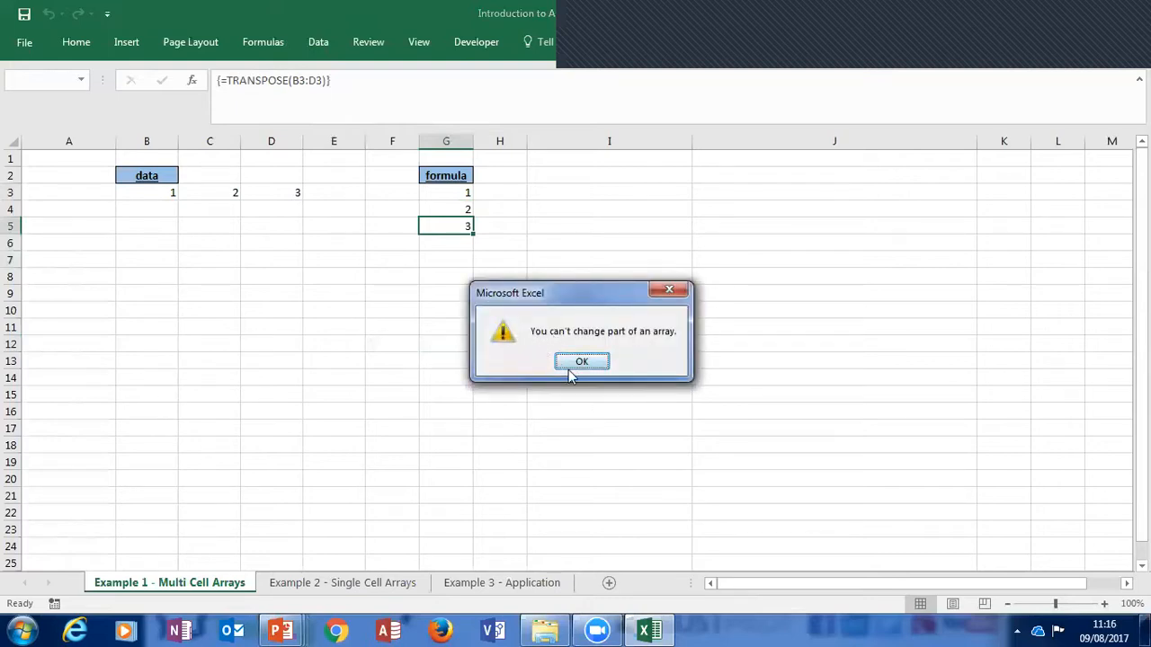
click(580, 363)
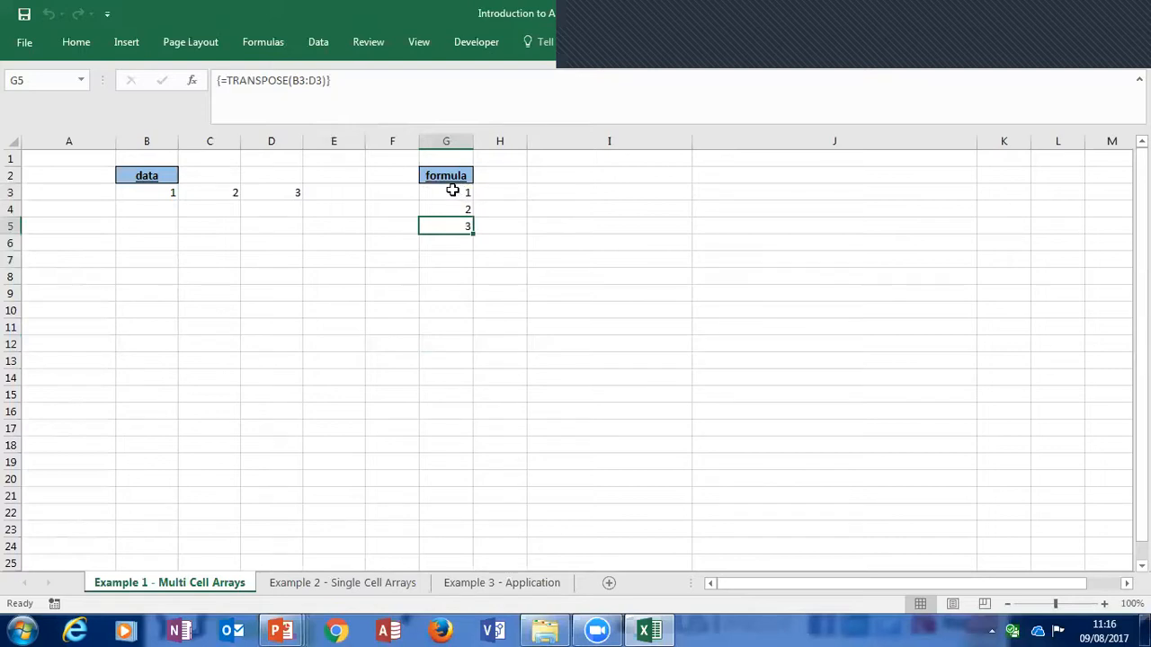
Clear the entire array formula from G3:G5
drag(452, 190, 452, 224)
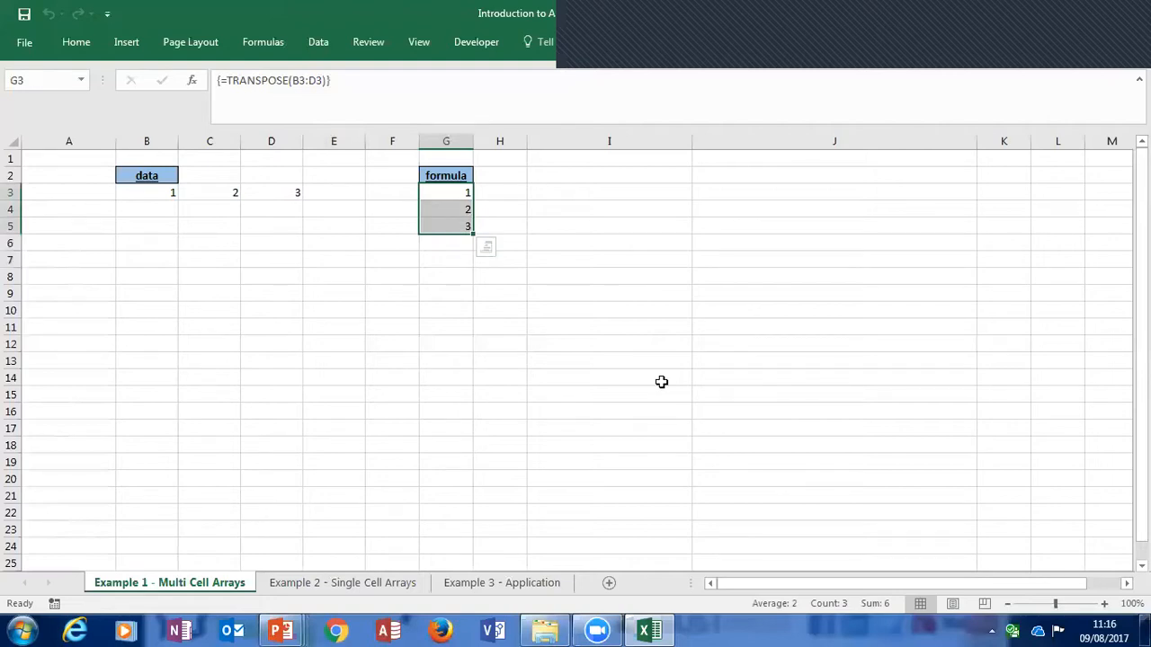
key(Delete)
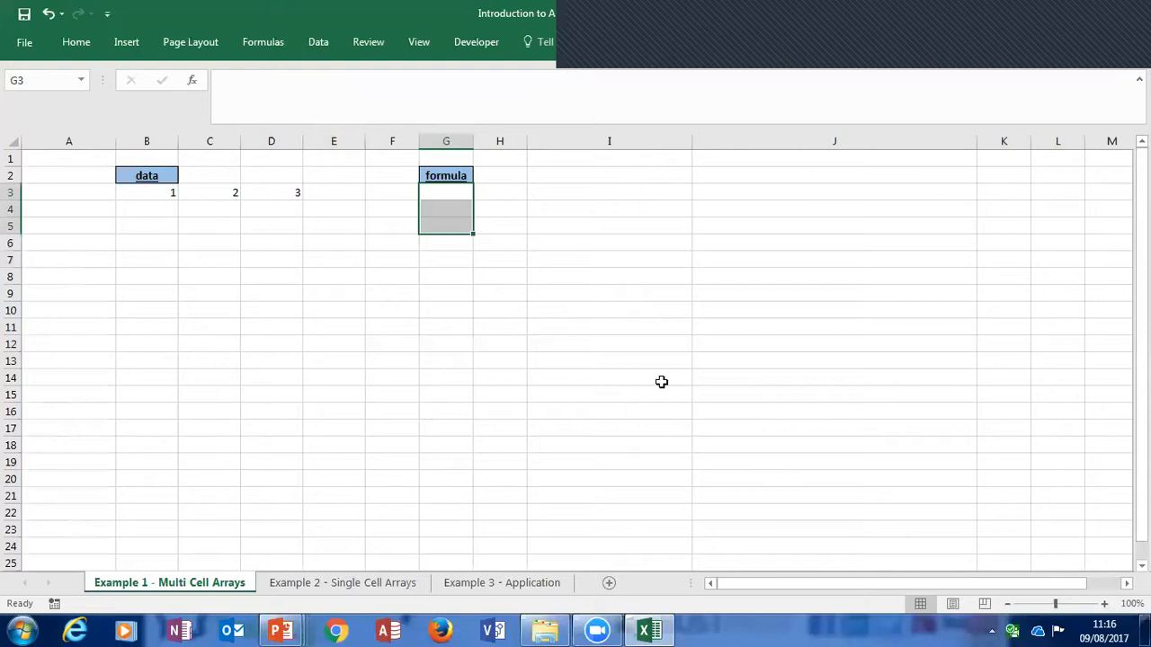
click(496, 344)
Enter =TRANSPOSE(B3:D3) as a multi-cell array formula across G3:G5
click(445, 194)
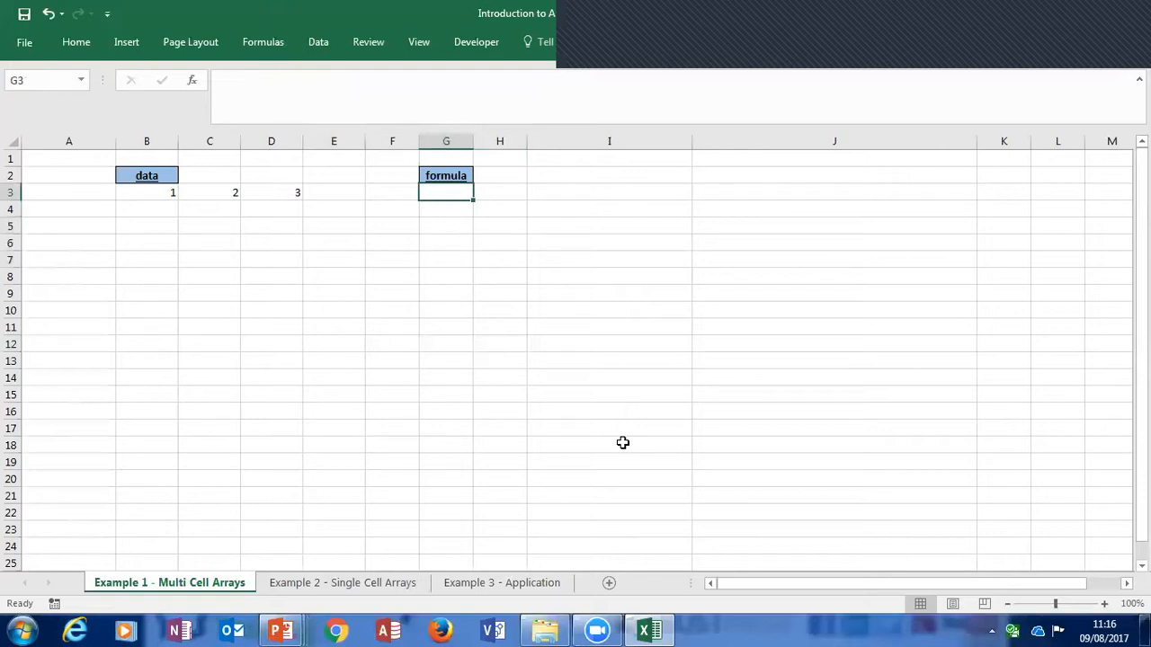
key(shift+Down)
key(shift+Down)
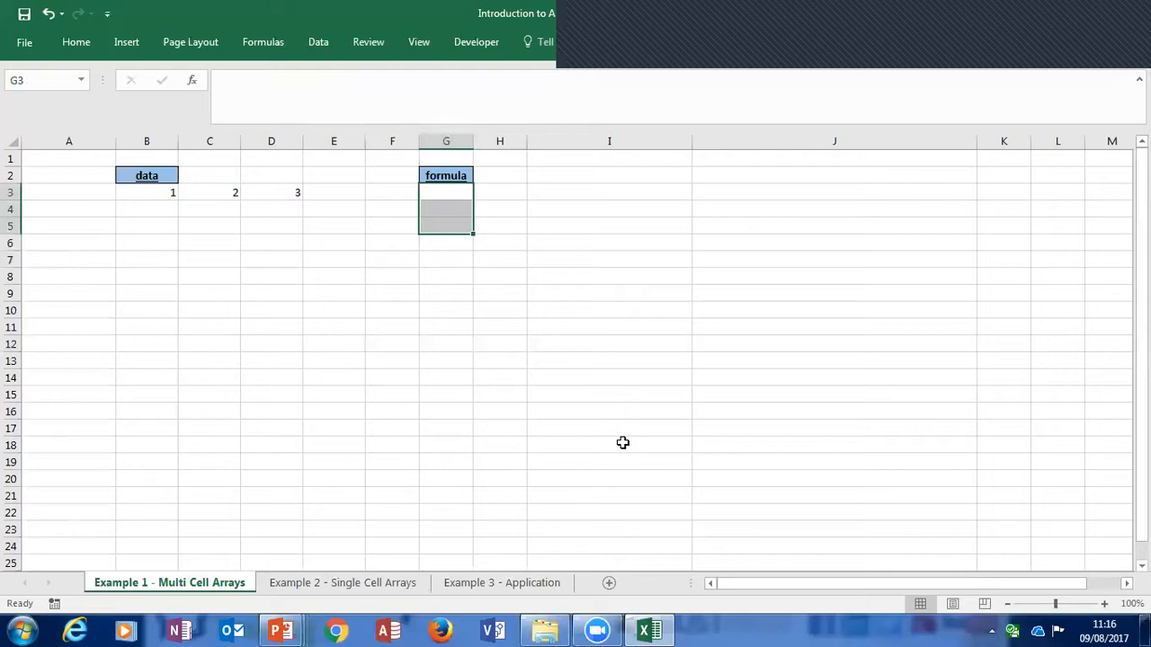
text(=)
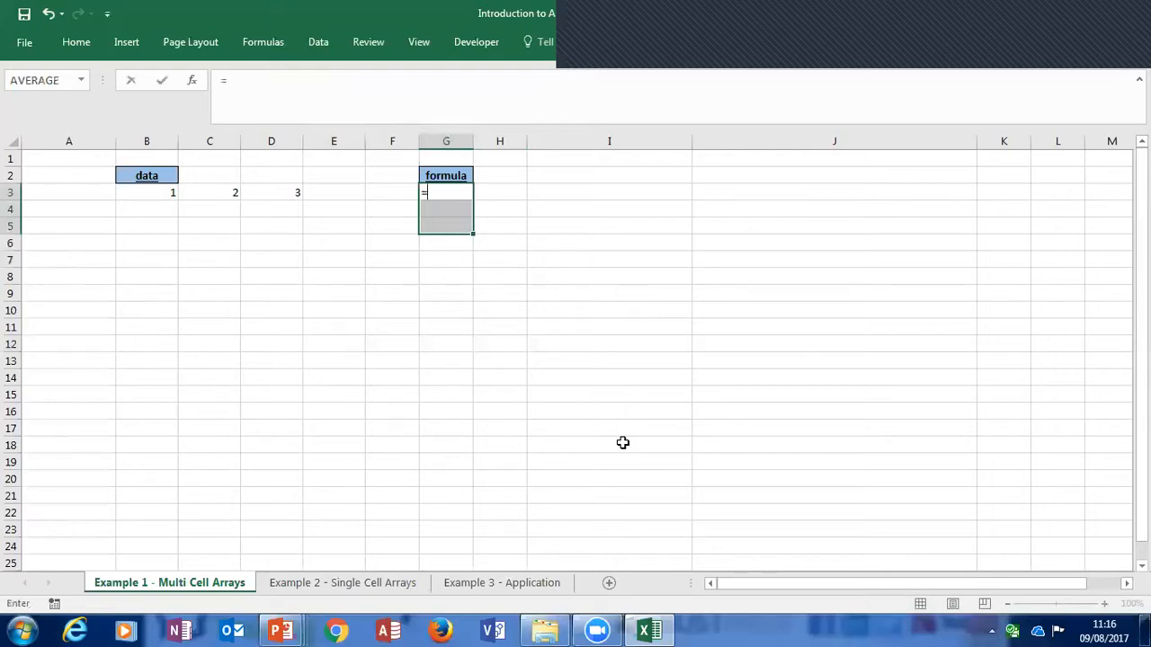
text(transp)
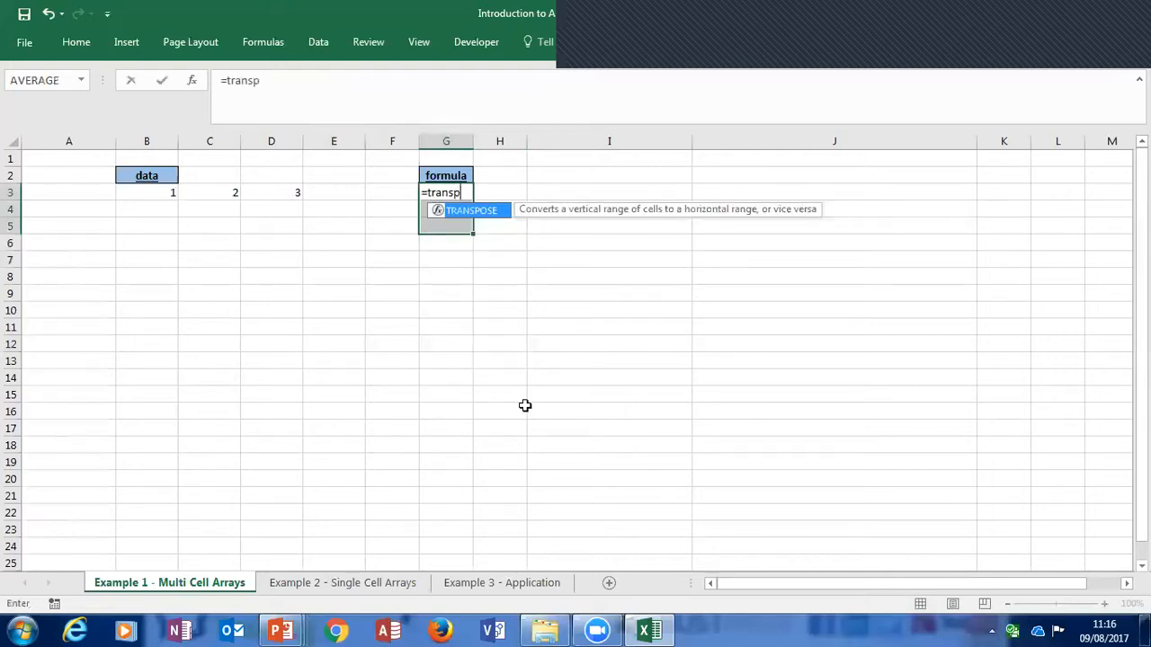
key(Tab)
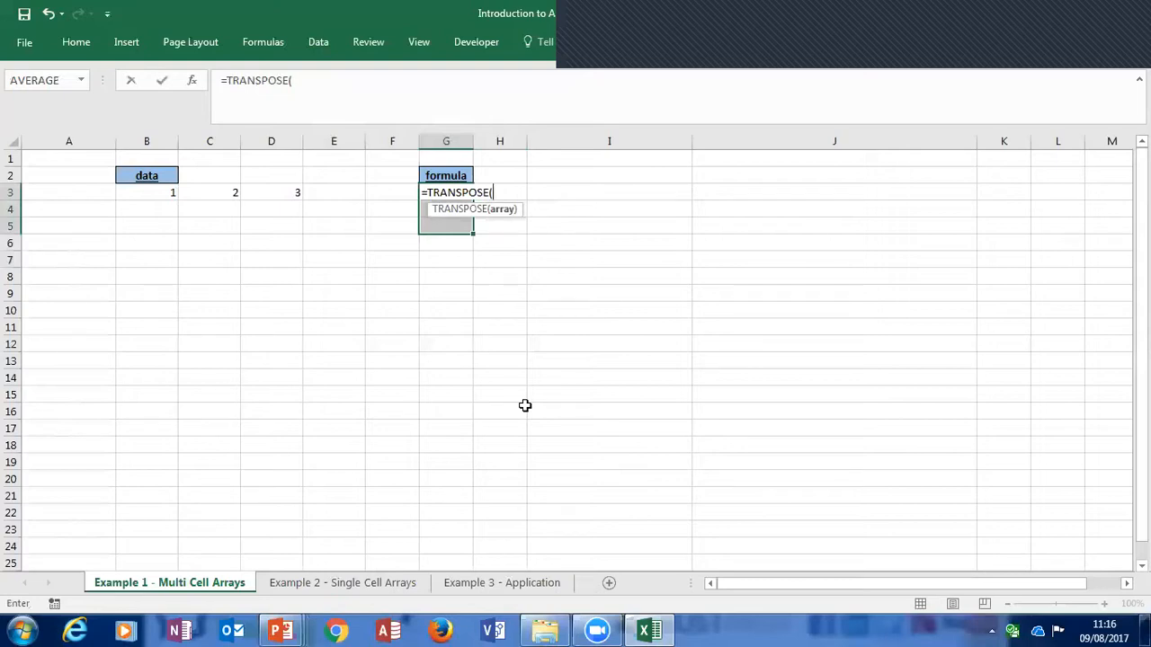
key(Left)
key(Left)
key(Left)
key(Left)
key(Left)
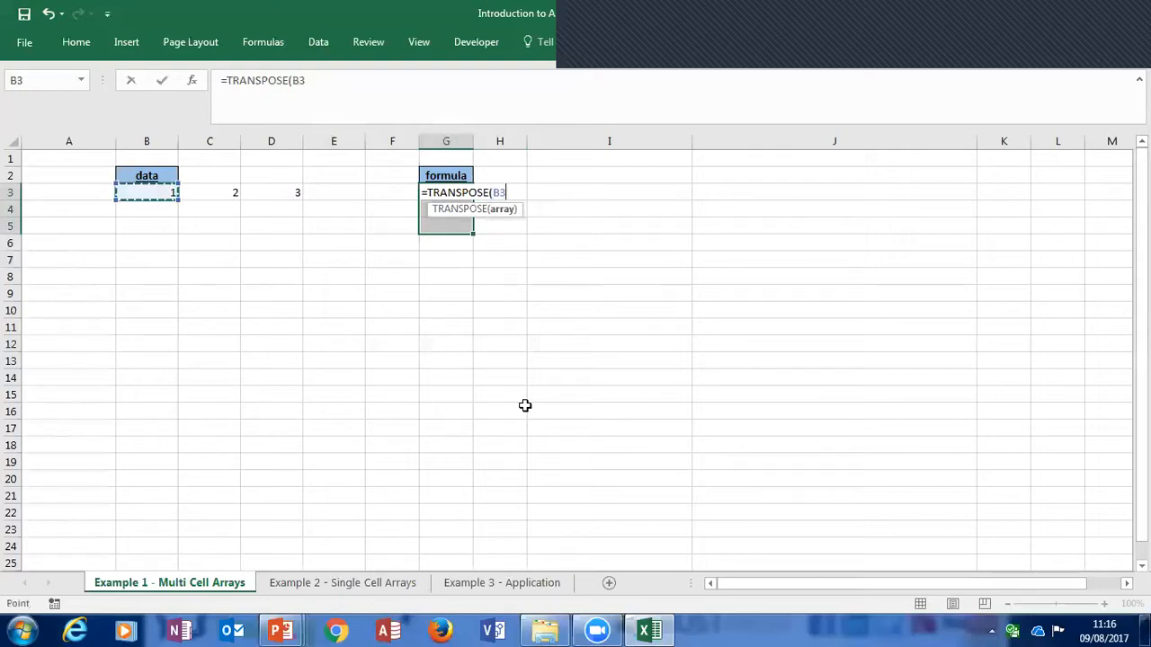
key(shift+Right)
key(shift+Right)
text())
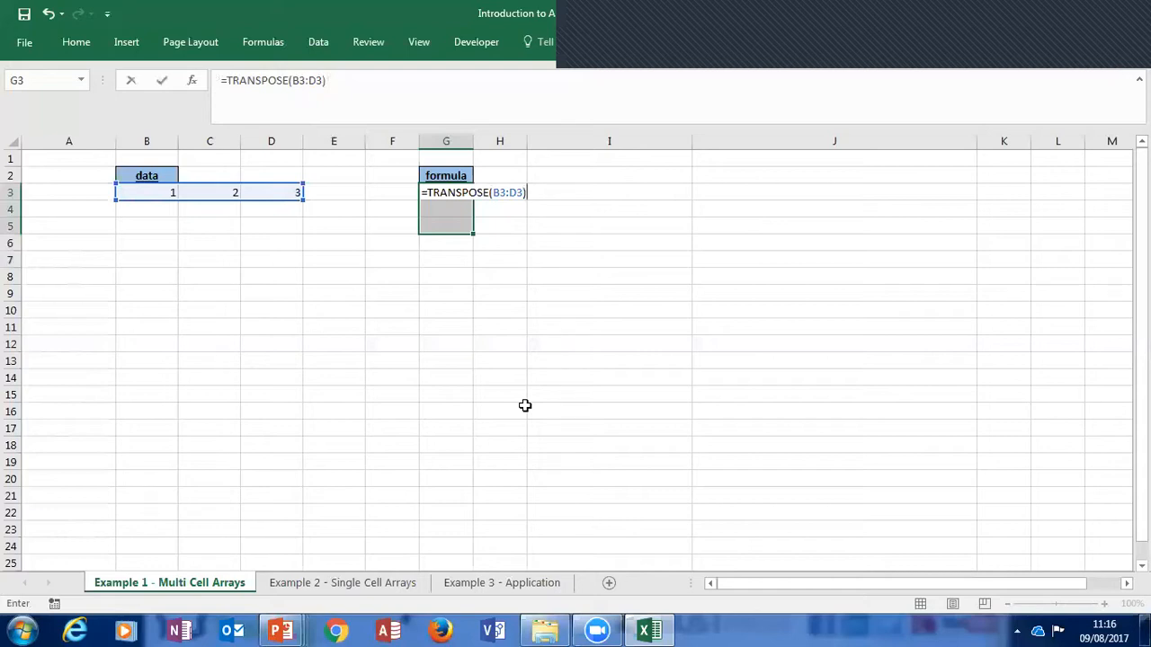
key(ctrl+shift+Return)
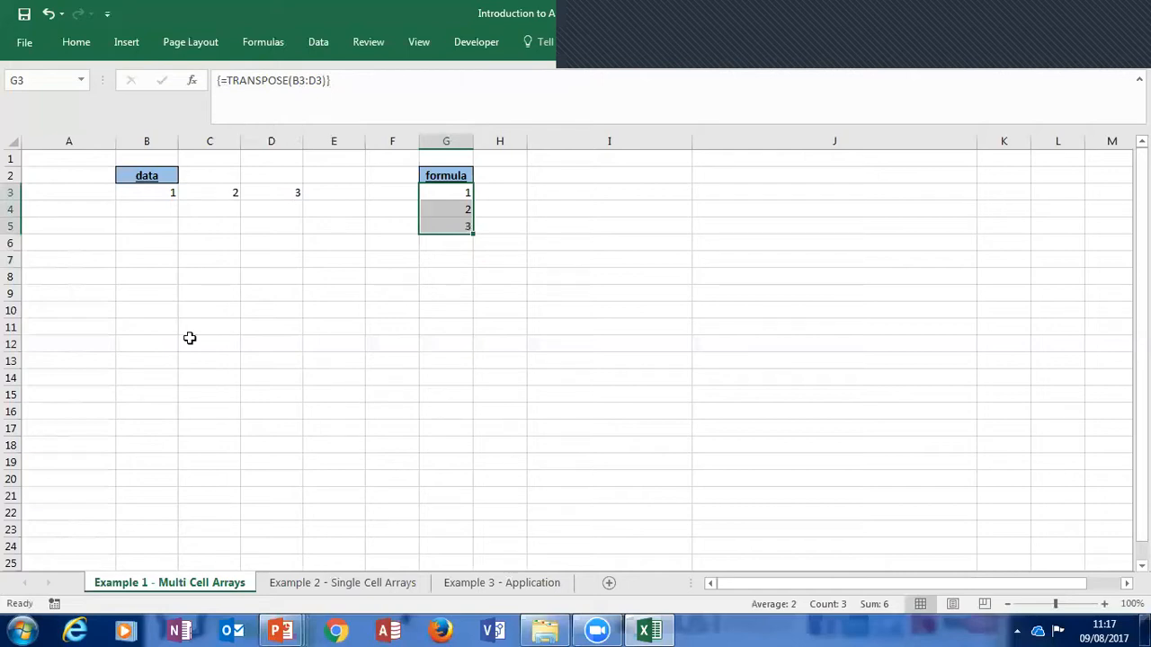
Enter the values 2, 3 and 4 down cells B10:B12
click(154, 312)
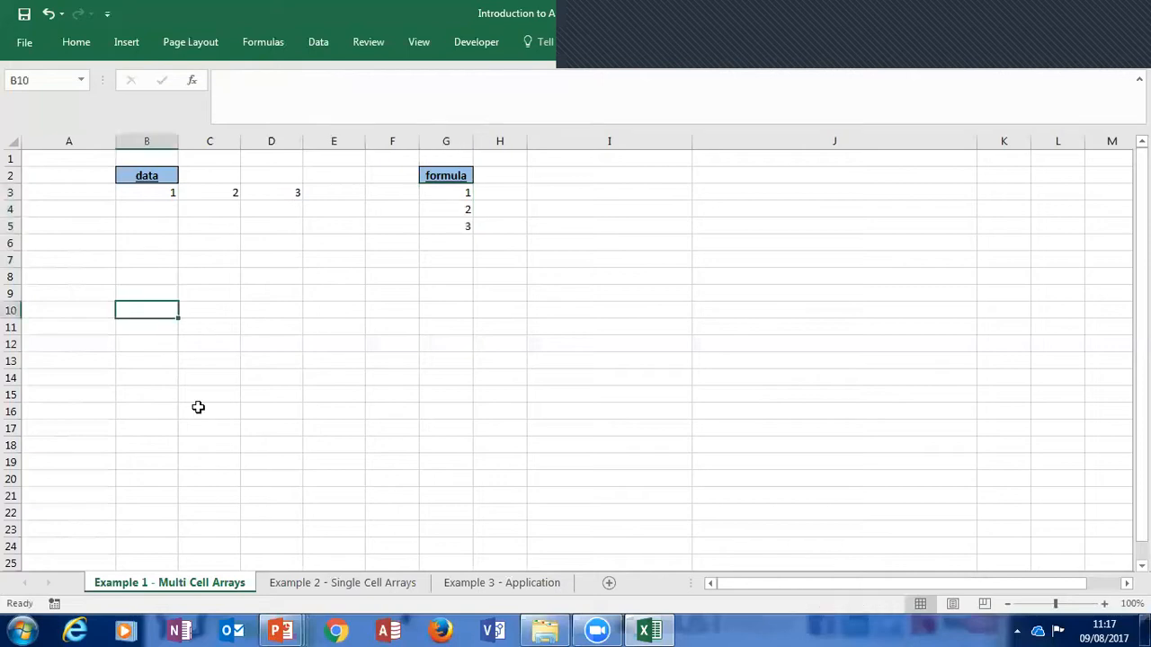
text(2)
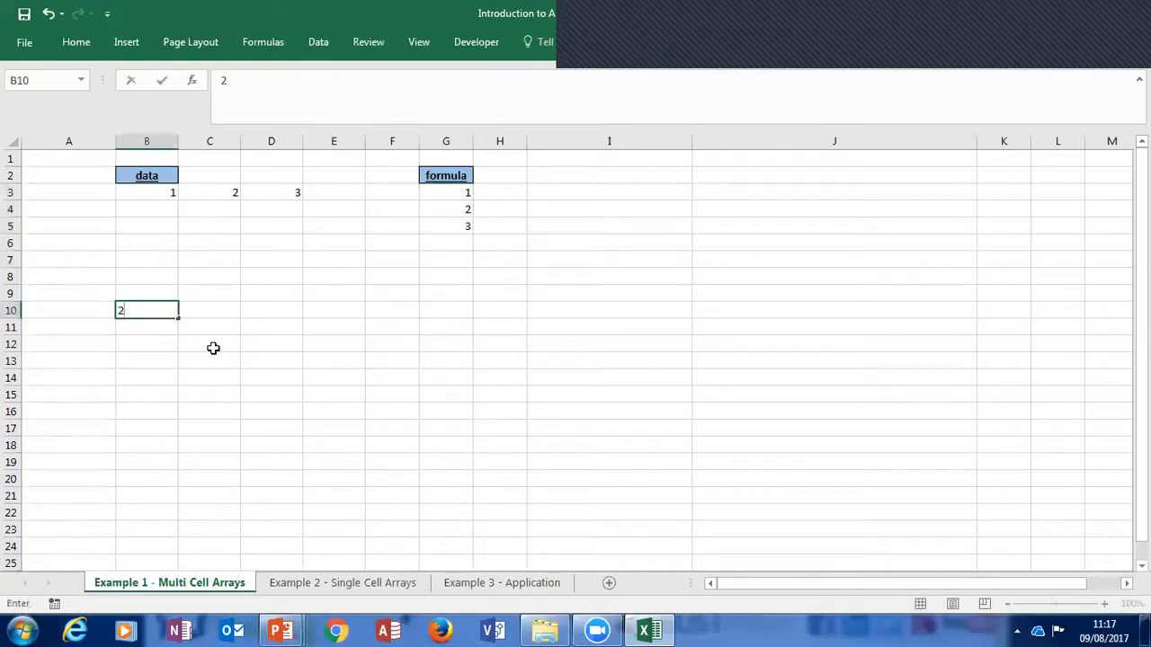
key(Return)
text(3)
key(Return)
text(4)
click(192, 444)
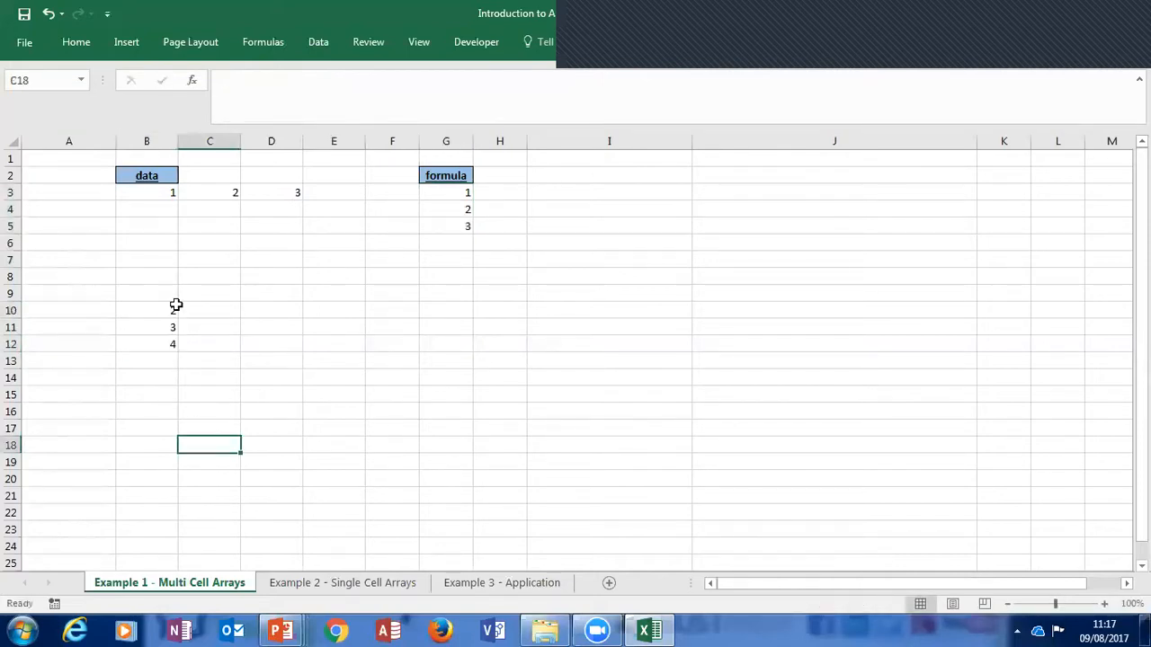
Enter =TRANSPOSE(B10:B12) as a multi-cell array formula across D10:F10
click(285, 309)
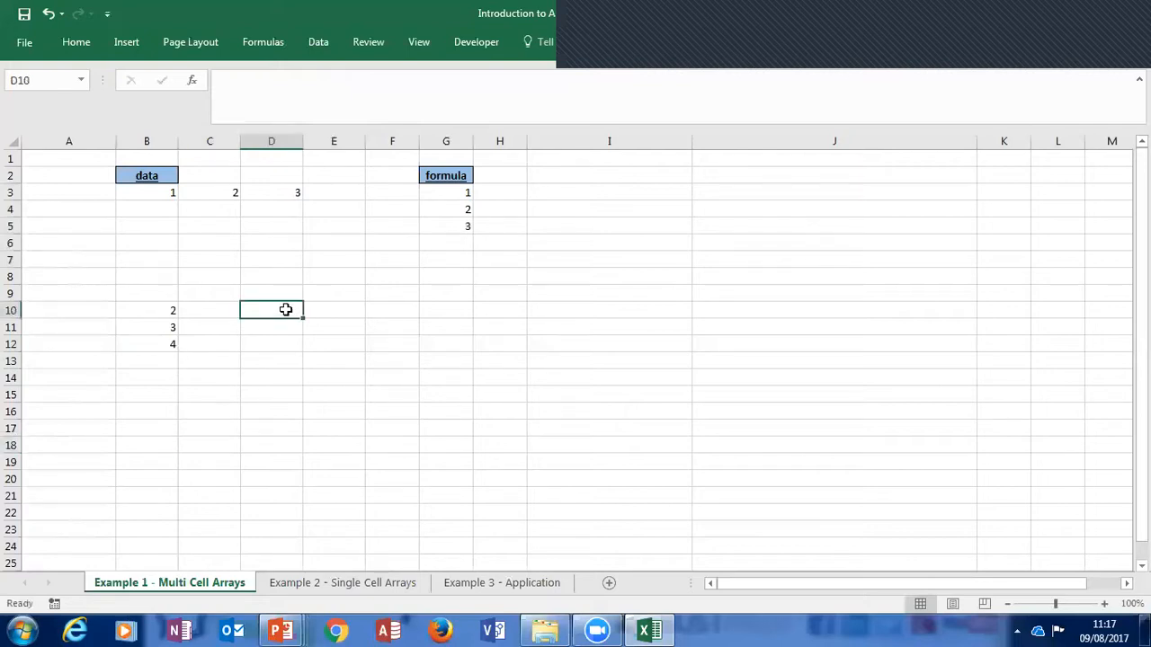
drag(316, 309, 409, 309)
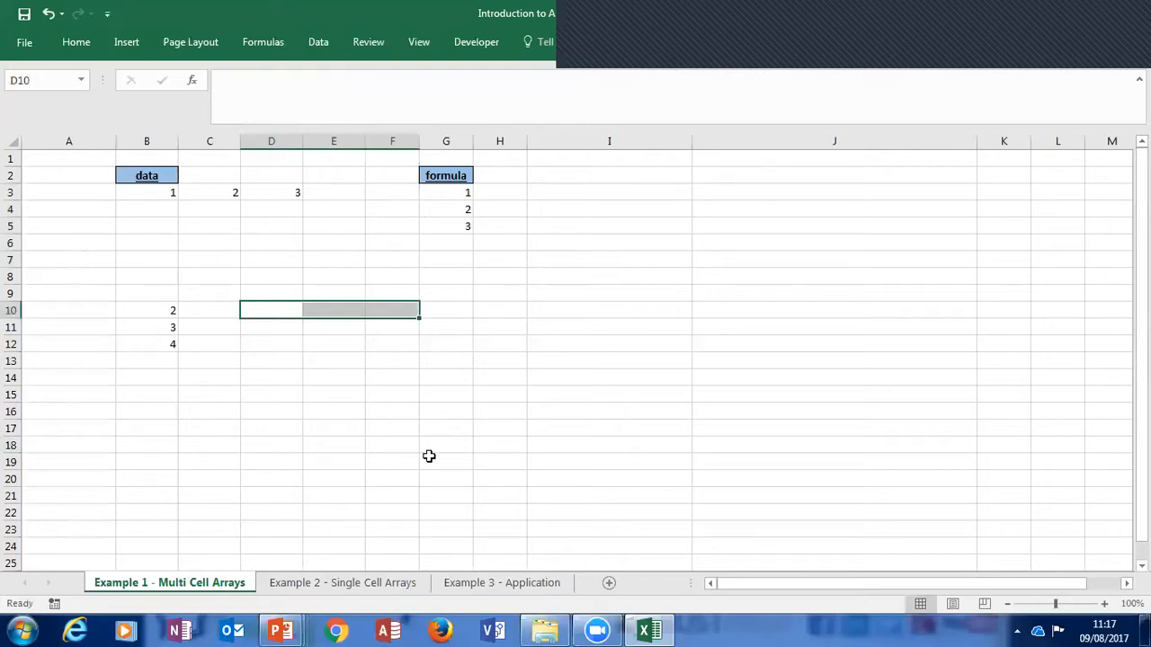
text(=)
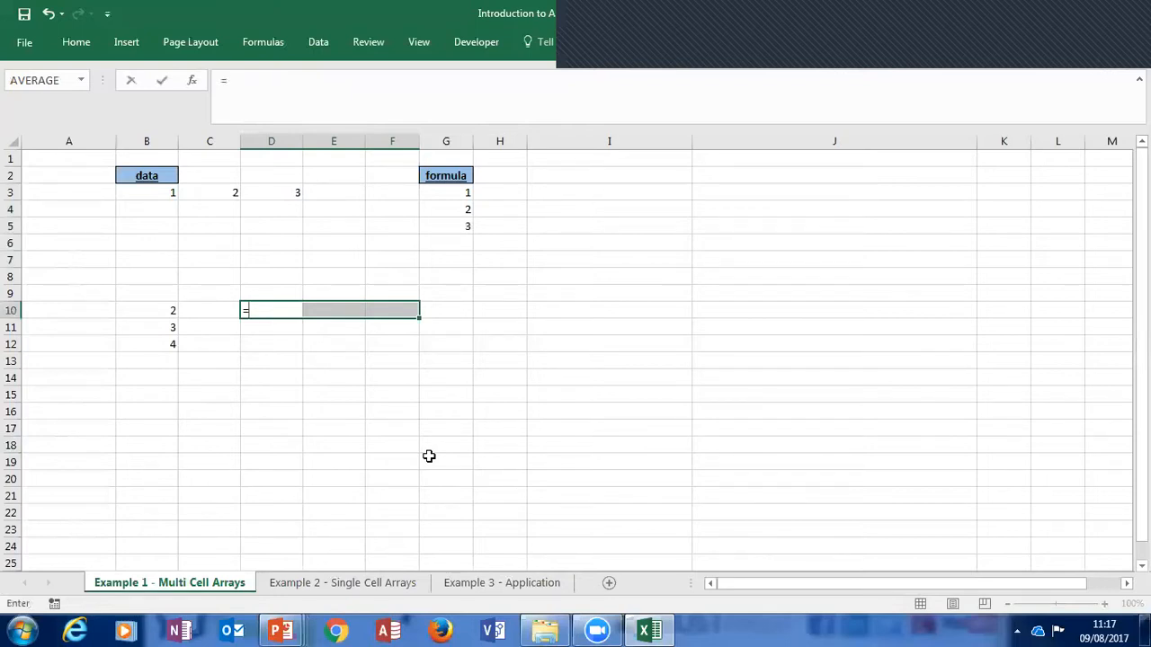
text(tra)
key(Tab)
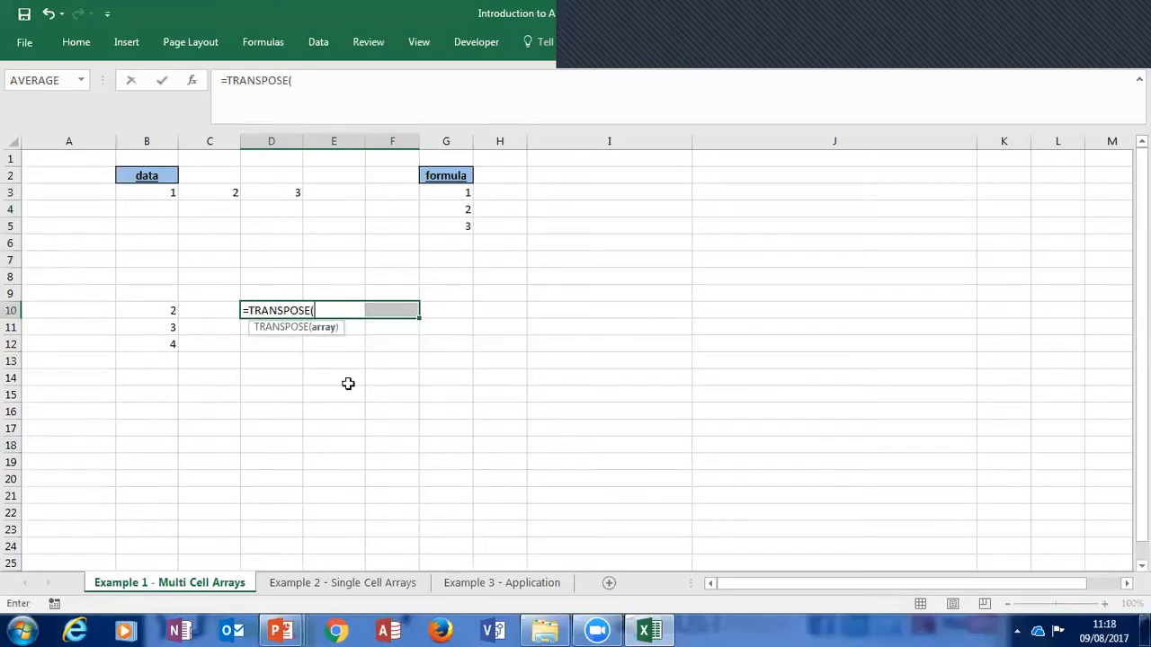
drag(172, 311, 170, 344)
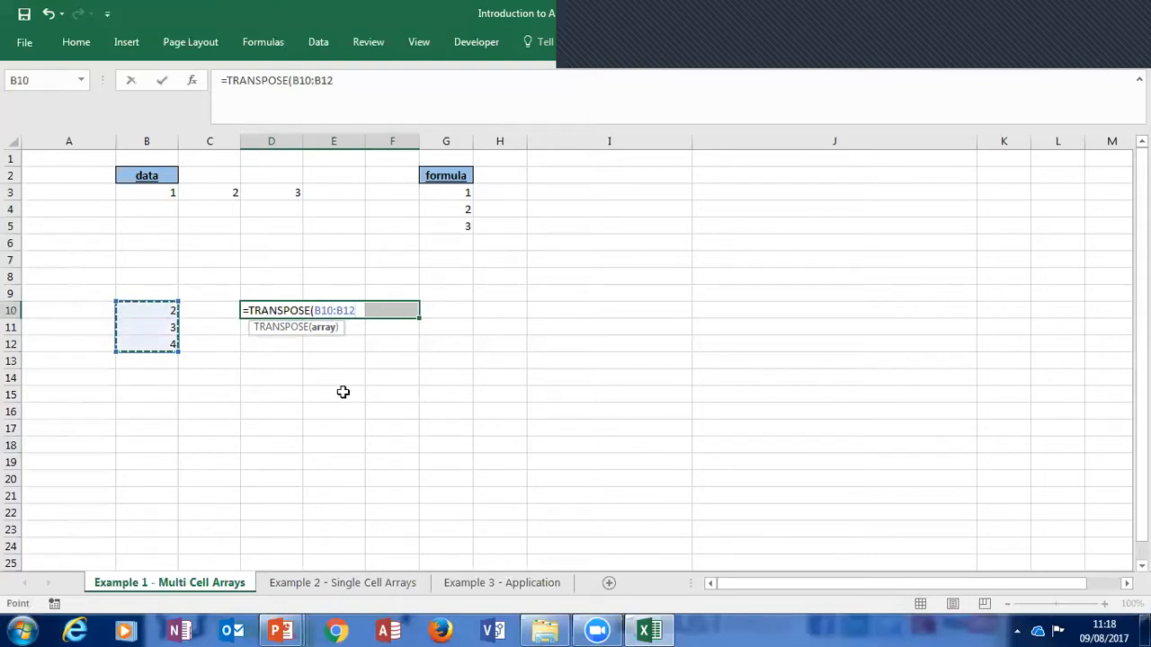
text())
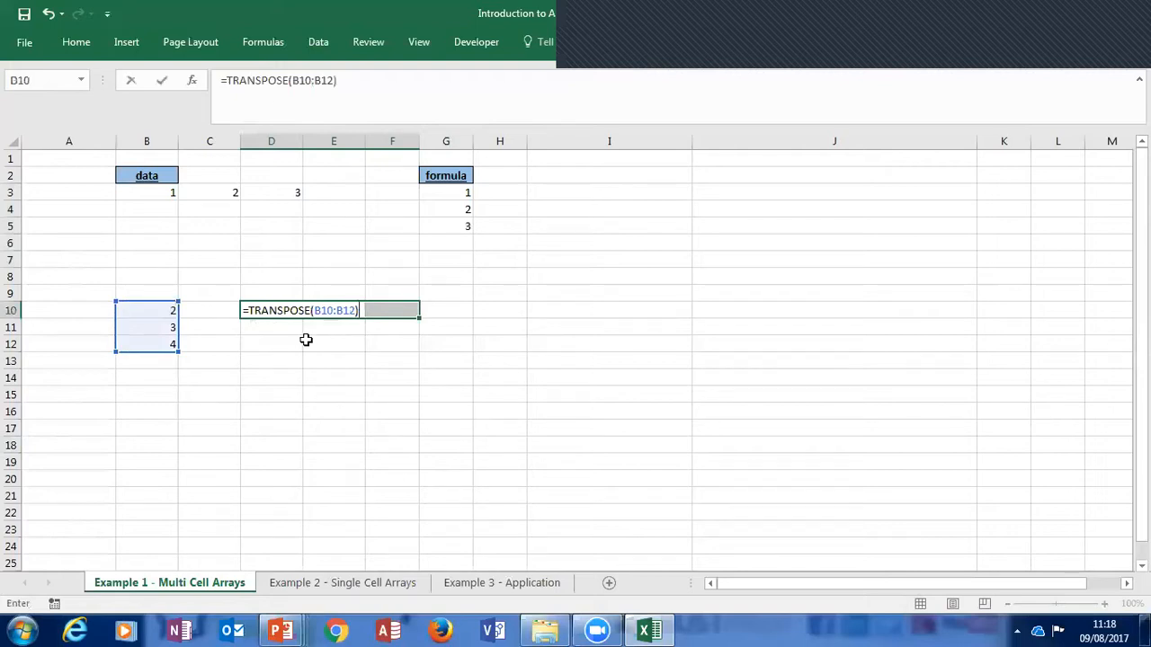
key(ctrl+shift+Return)
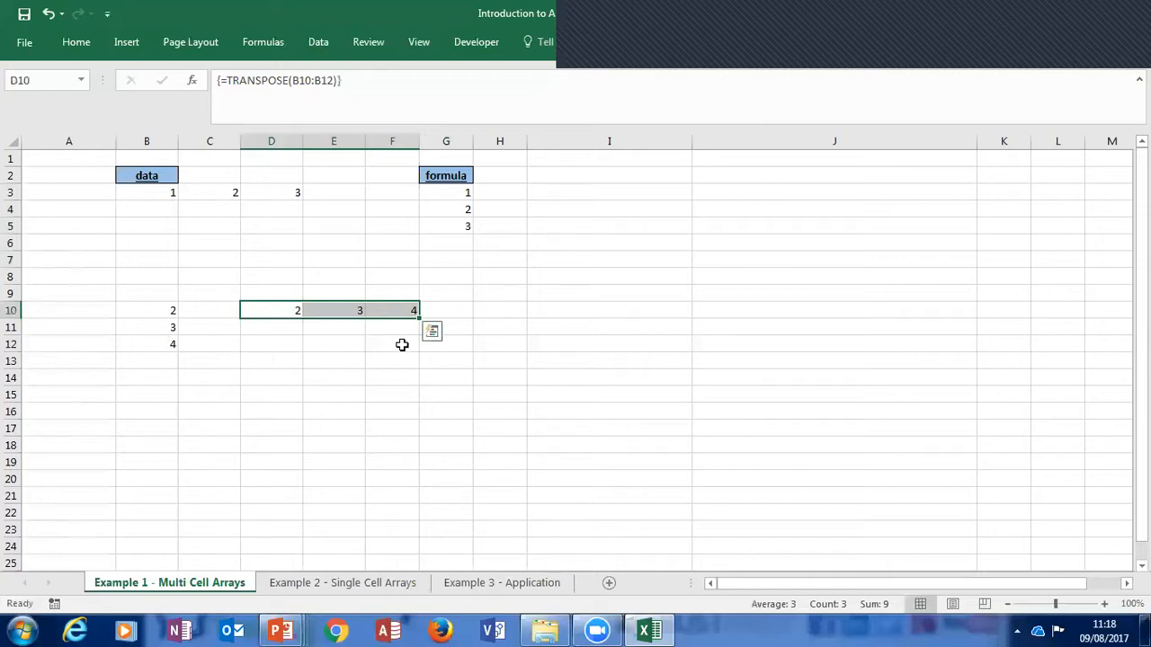
Clear the entire array formula from D10:F10
click(159, 360)
drag(283, 309, 395, 305)
key(Delete)
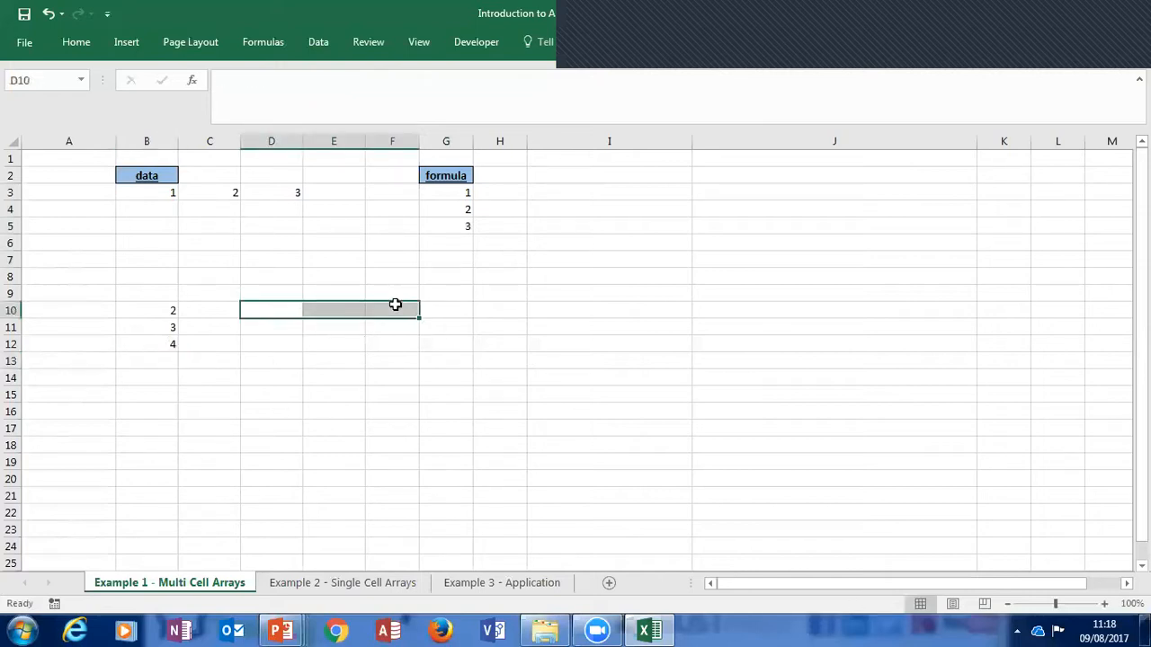
Extend the vertical list in column B by entering 5 in cell B13
click(144, 363)
text(5)
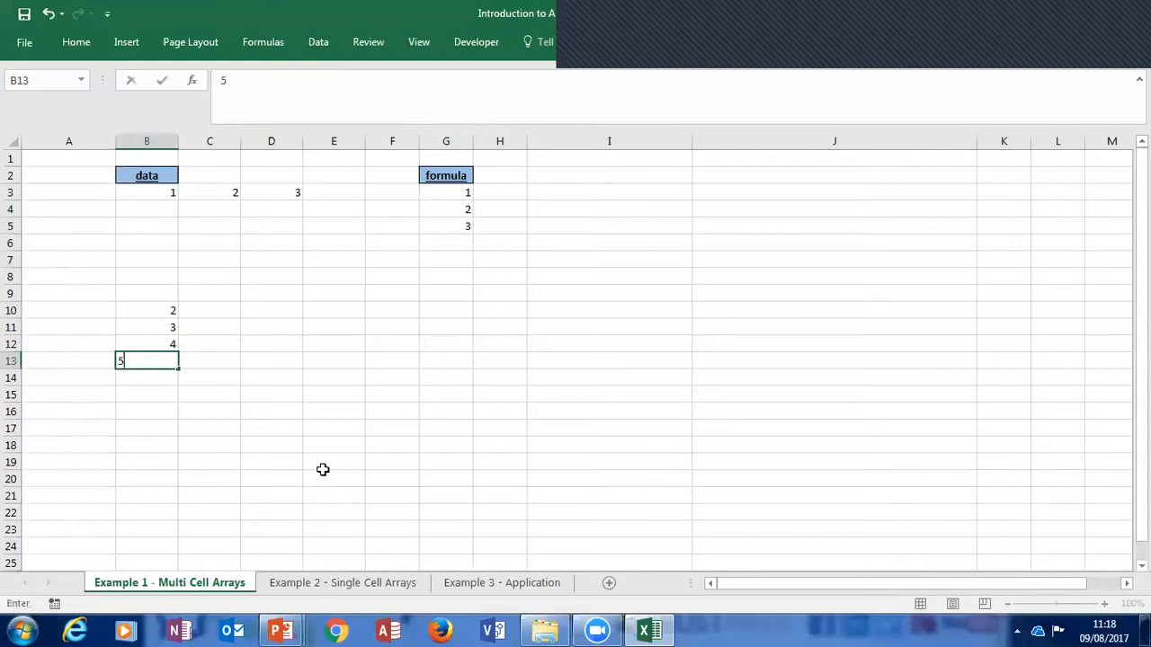
click(250, 394)
Enter =TRANSPOSE(B10:B13) as a multi-cell array formula across D10:G10
drag(273, 309, 430, 316)
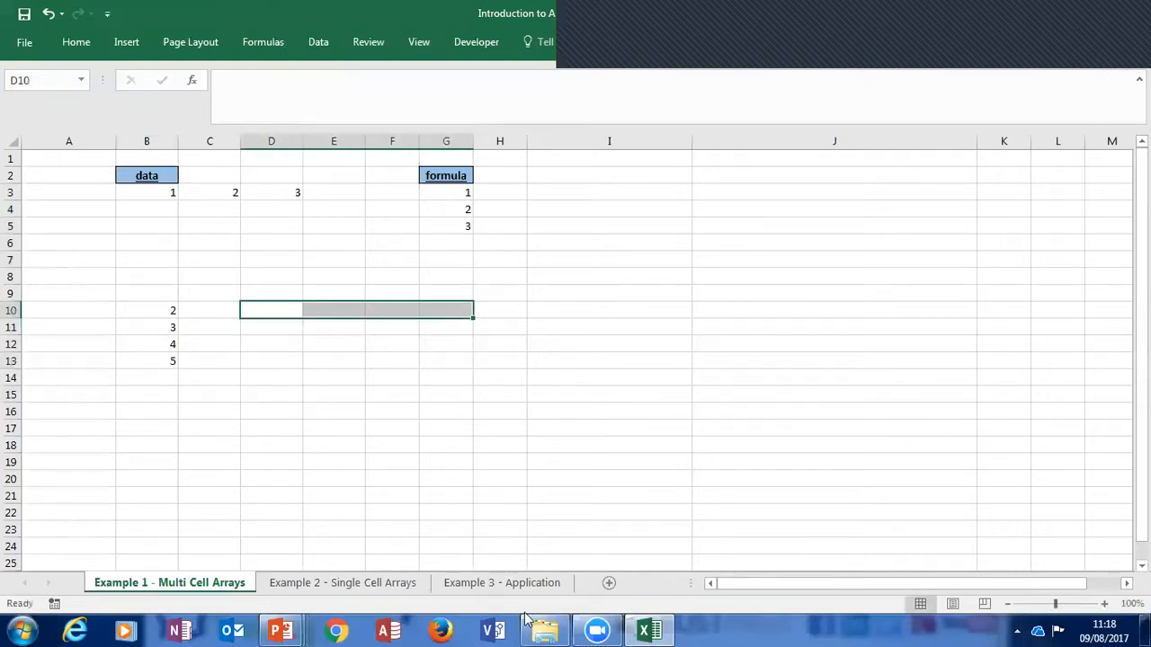
text(=)
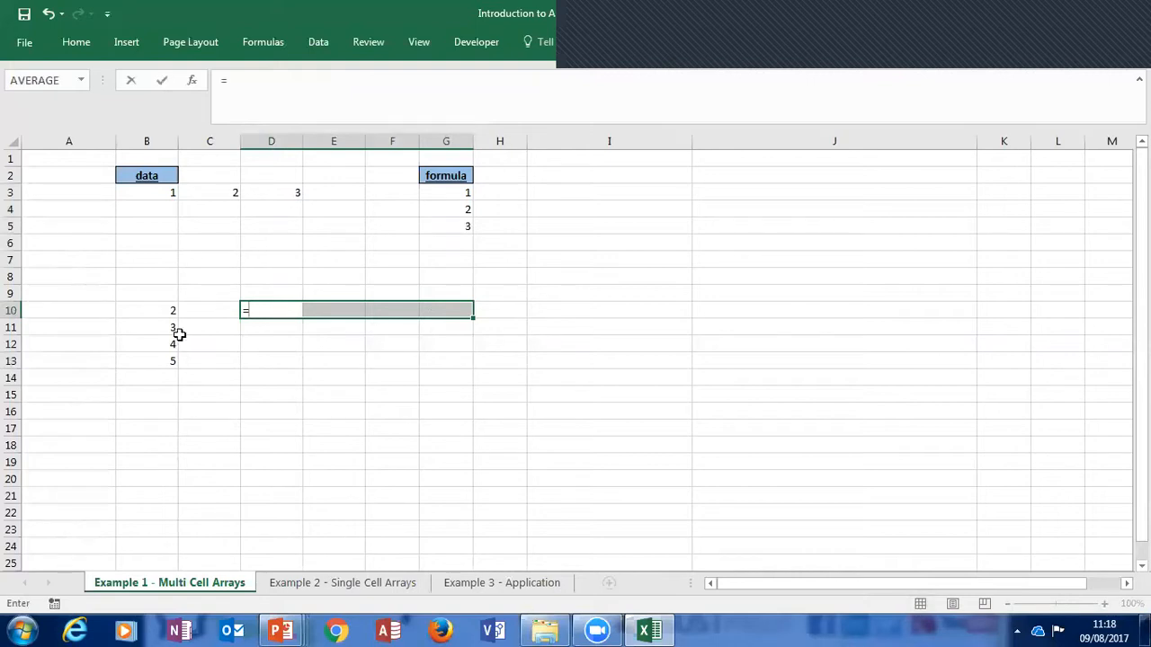
click(170, 308)
drag(168, 338, 168, 362)
click(227, 80)
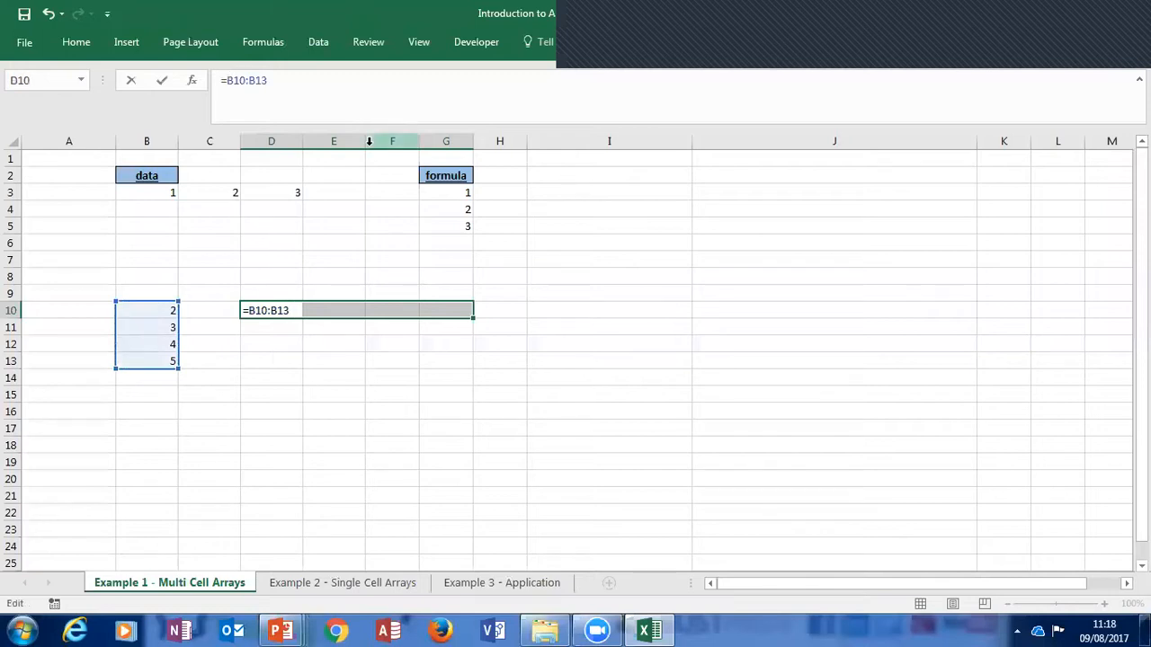
text(transpo)
key(Tab)
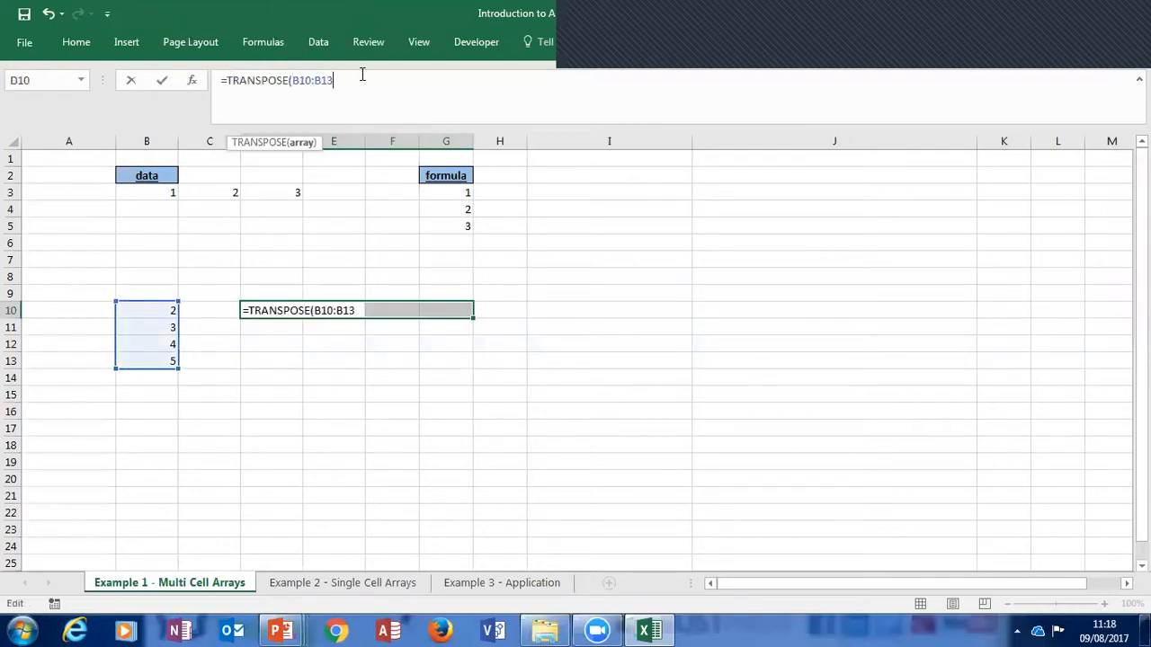
text())
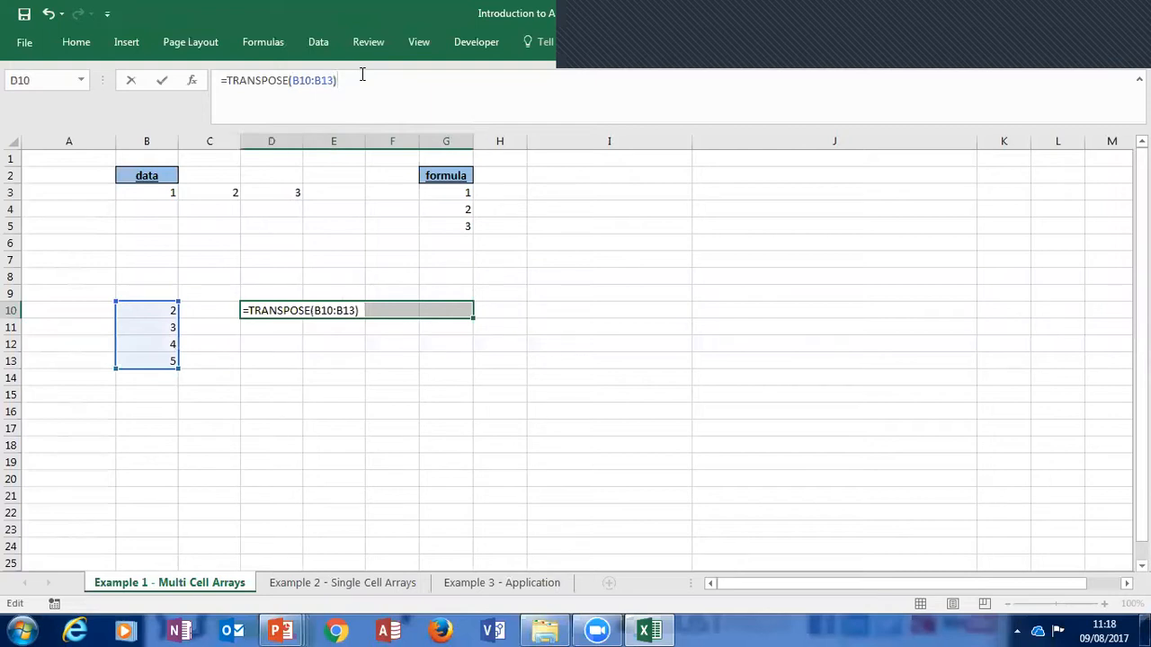
key(ctrl+shift+Return)
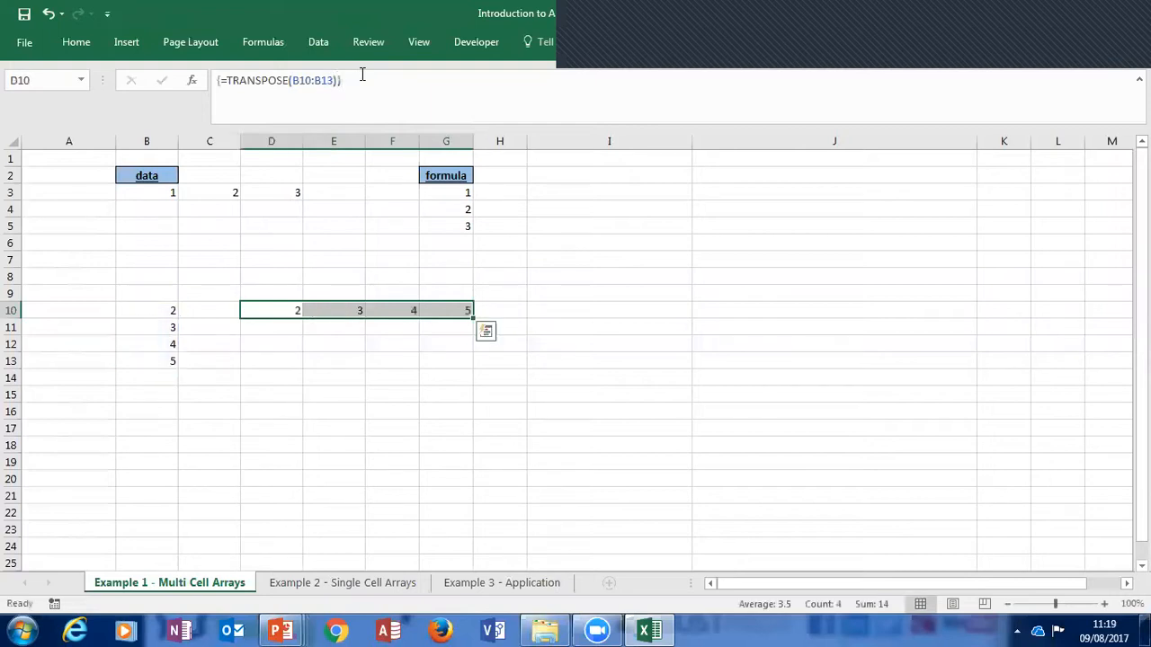
Clear D10:H10 and enter =TRANSPOSE(B10:B13) as a multi-cell array formula across those five cells
shift+click(485, 312)
key(Delete)
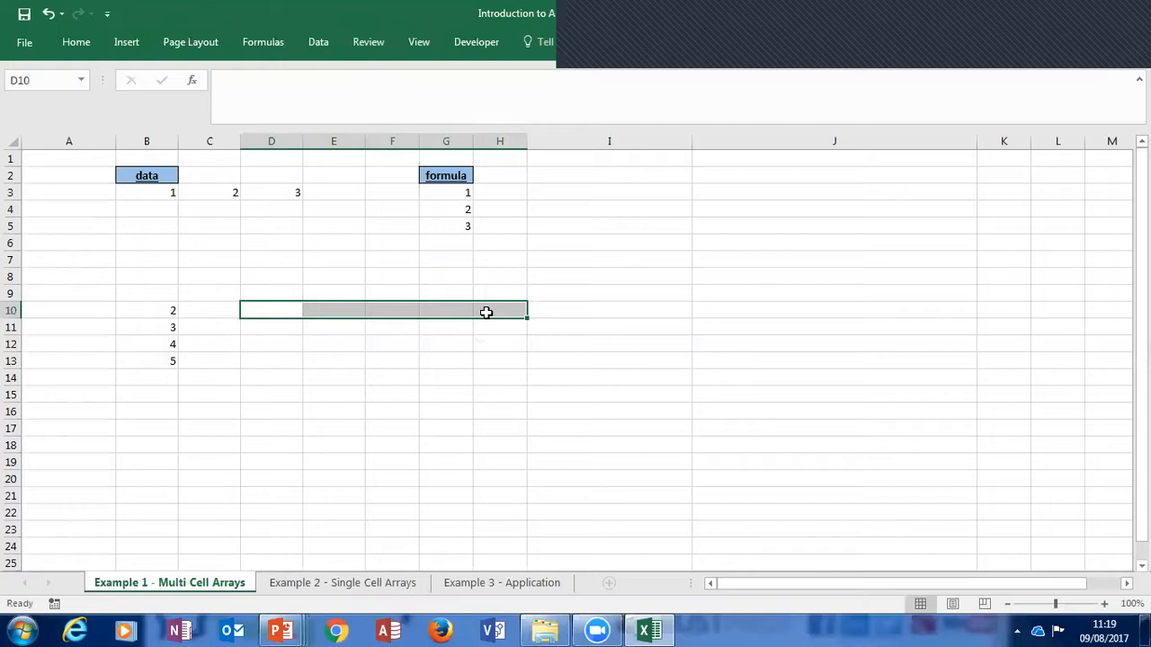
text(=trans)
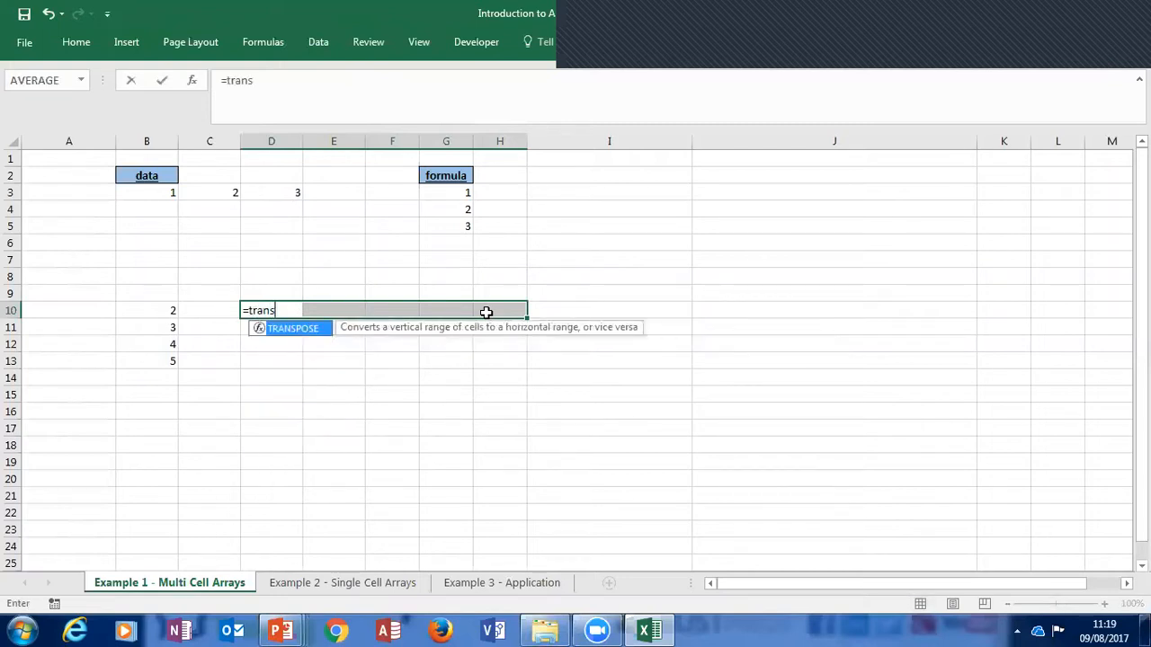
key(Tab)
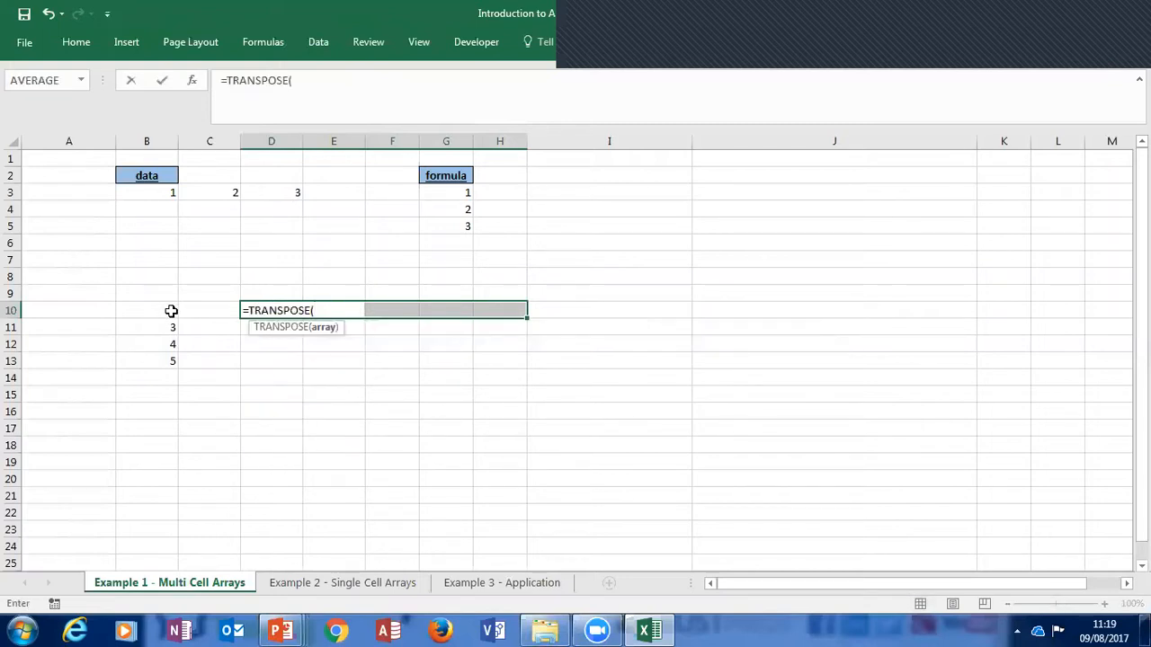
drag(171, 309, 167, 361)
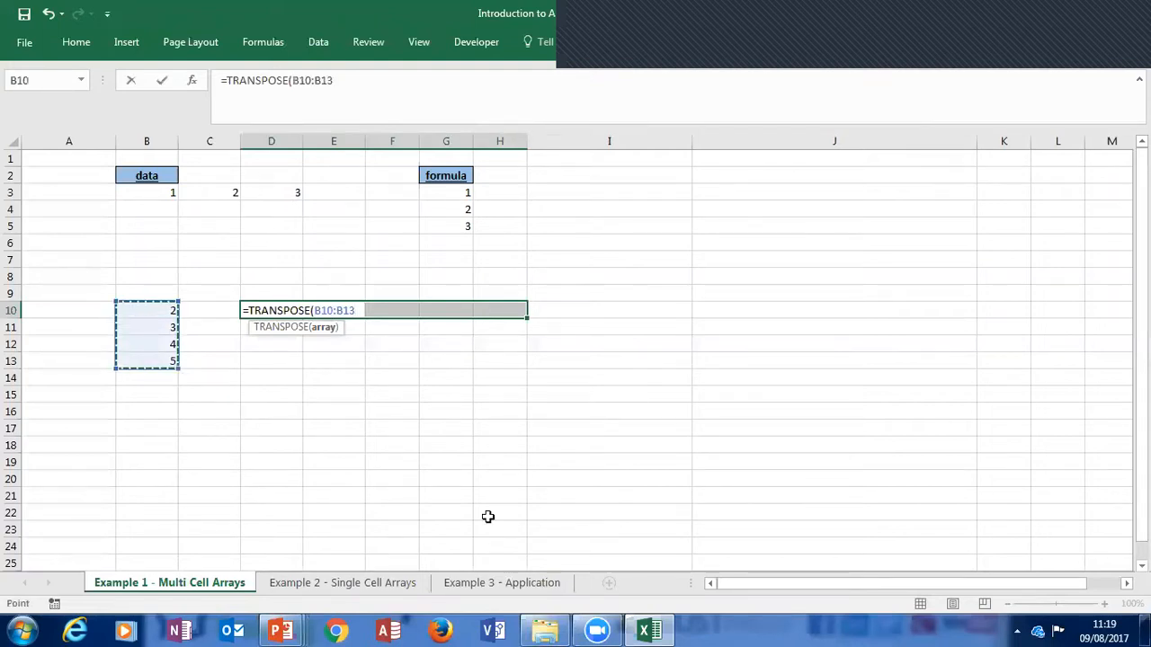
text())
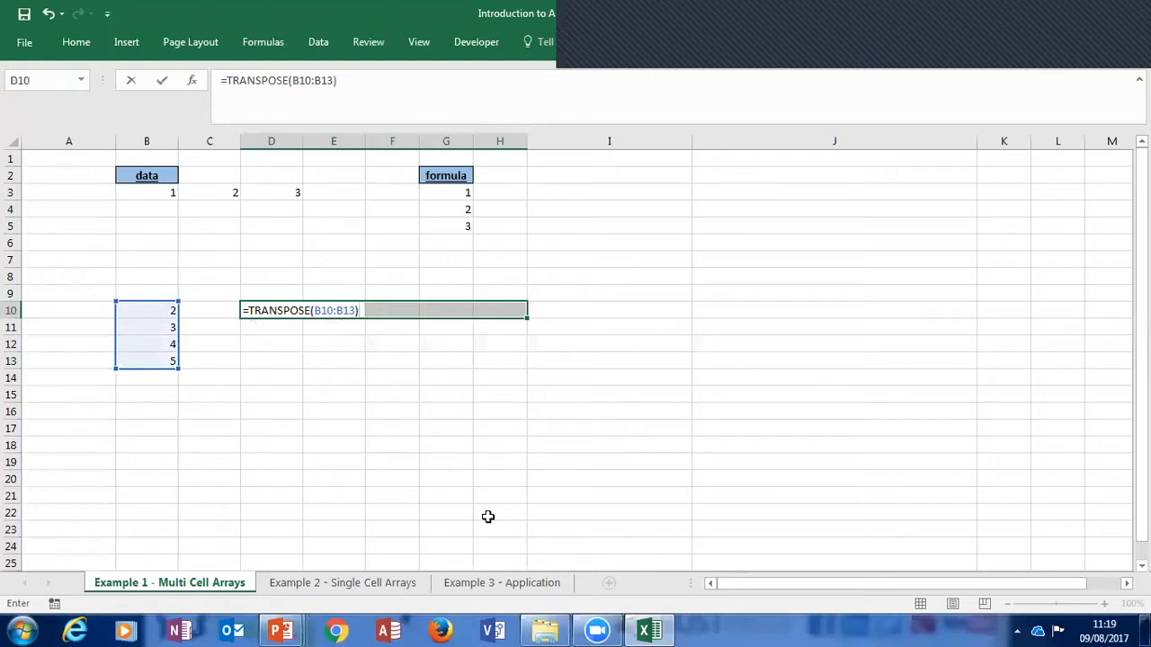
key(ctrl+shift+Return)
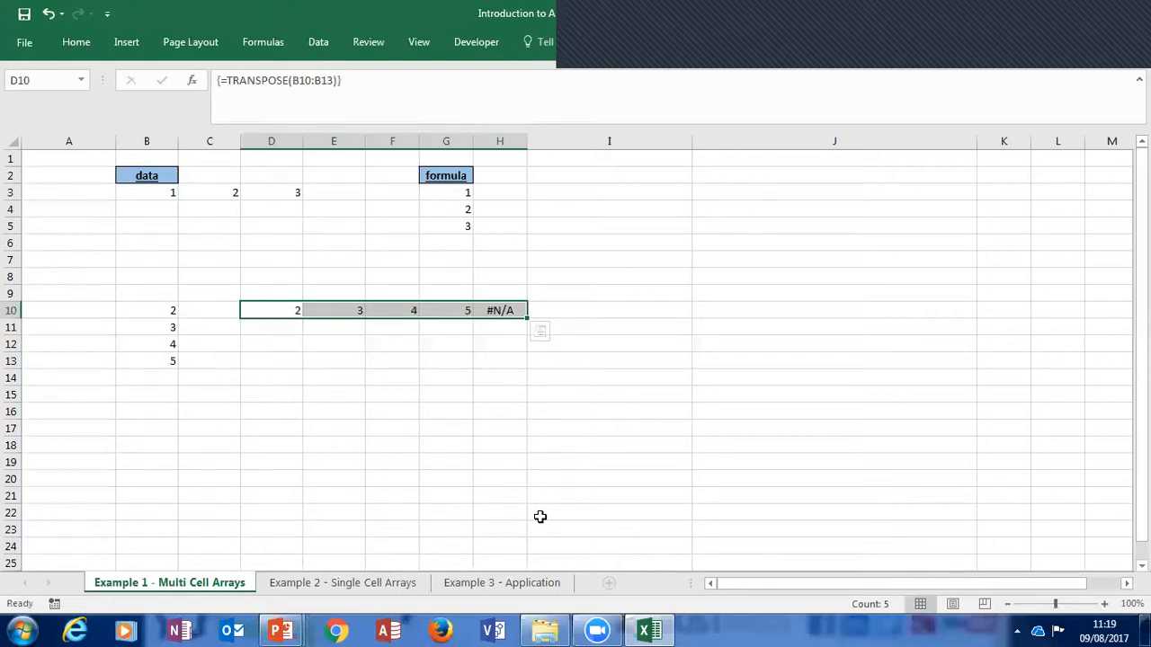
Fill cells B17:B20 with the values 2, 3, 2 and 4 from top to bottom
click(339, 456)
click(178, 432)
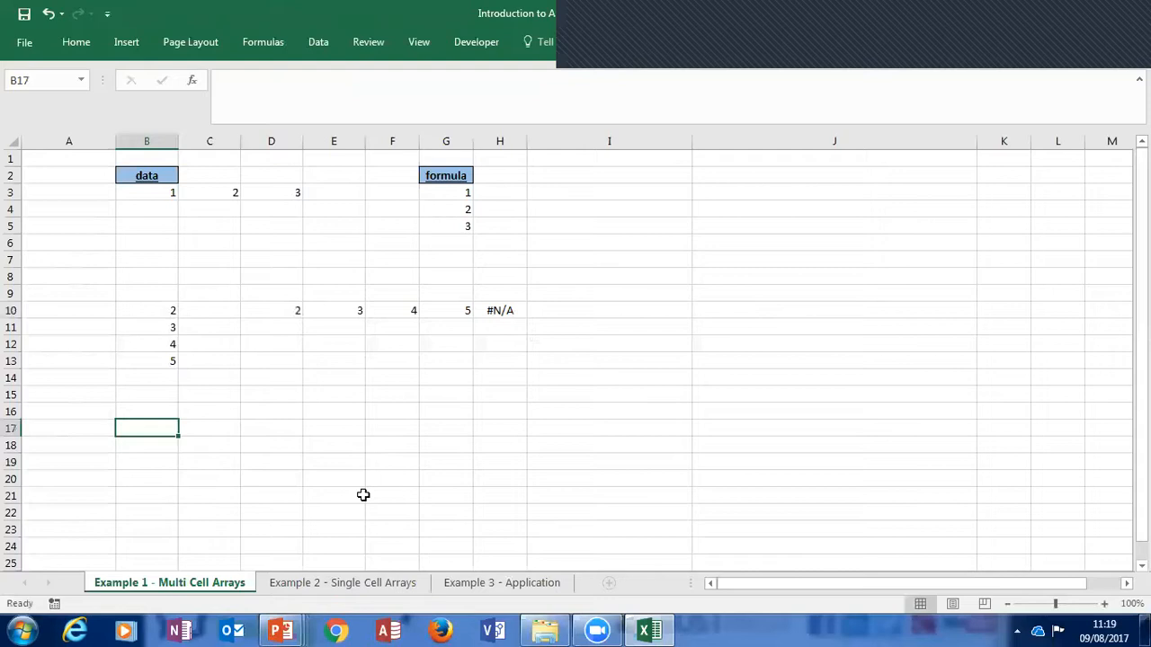
text(2)
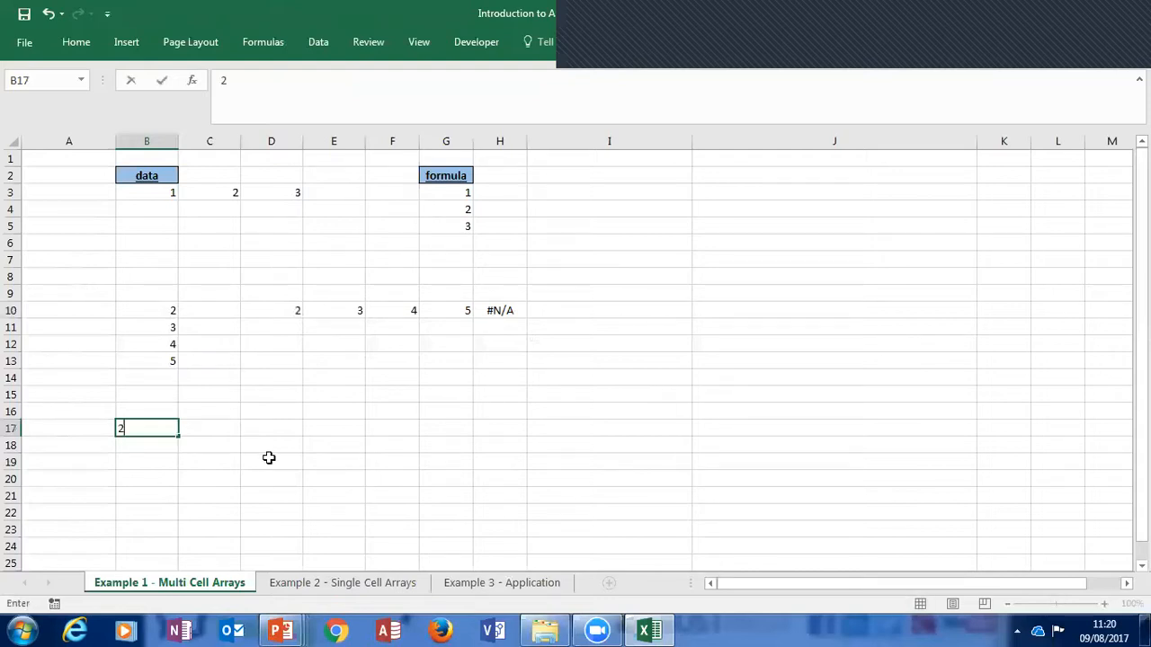
key(Return)
text(3)
key(ctrl+Return)
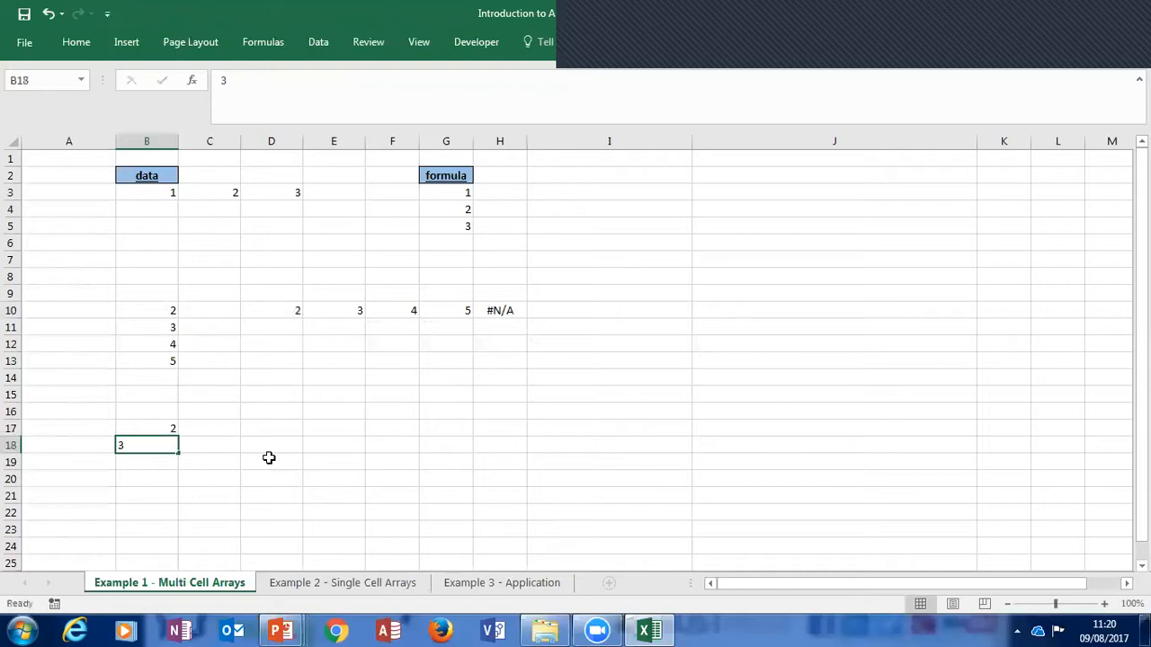
key(Return)
key(Return)
text(4)
key(Up)
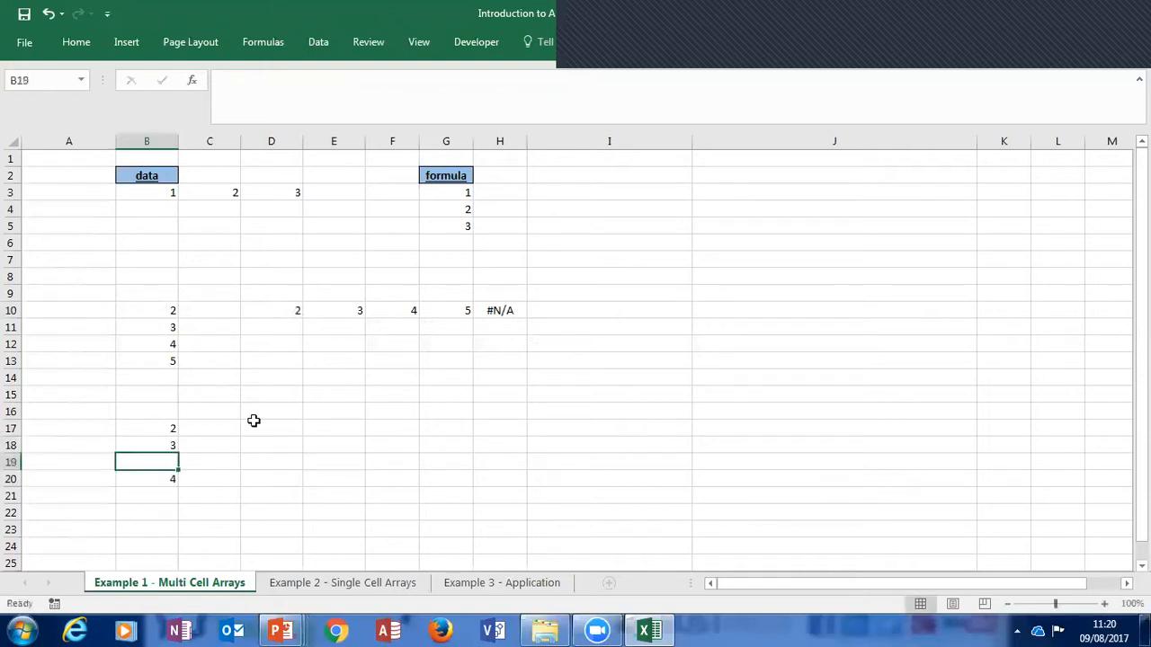
text(2)
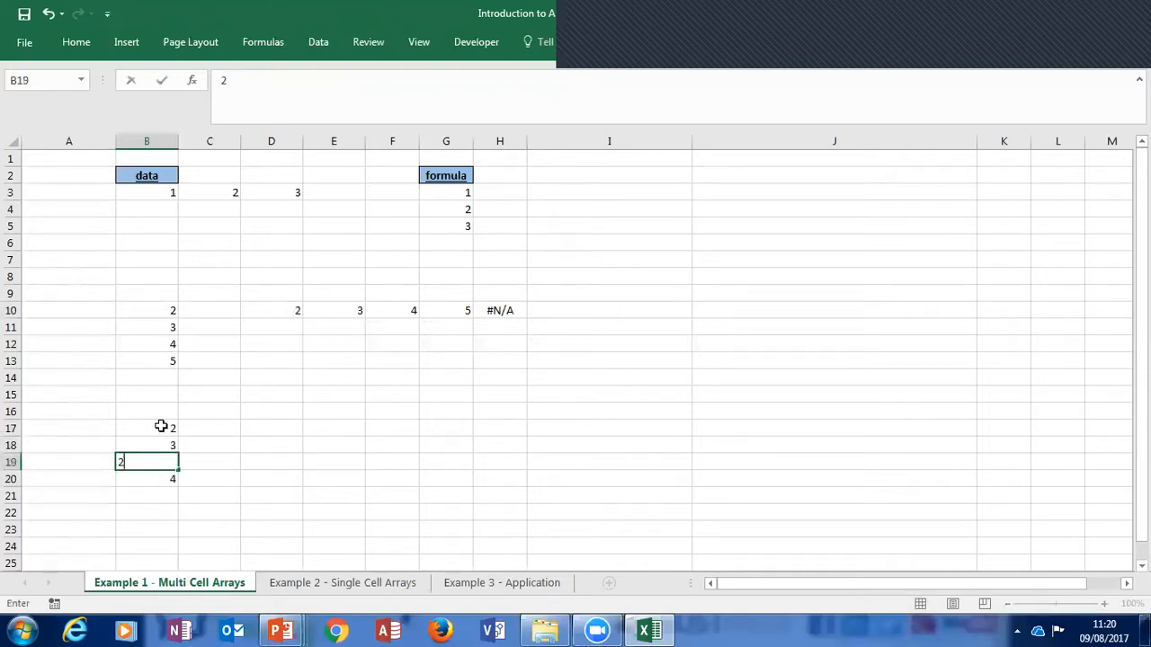
Enter the values 4, 5, 3 and 2 down cells C17:C20
click(179, 425)
text(4)
key(Return)
text(5)
key(Return)
text(3)
key(Return)
text(2)
key(Return)
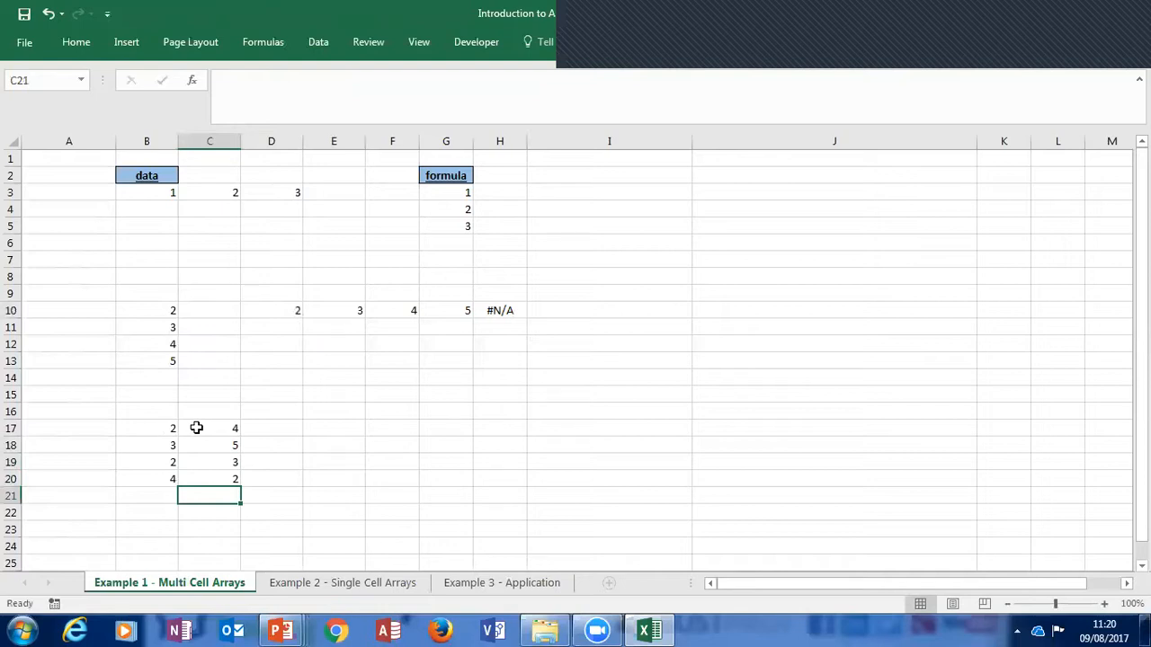
Select E17:H18 for the transposed B17:C20 block and enter =TRANSPOSE(B17:C20) as an ordinary formula in E17
click(167, 428)
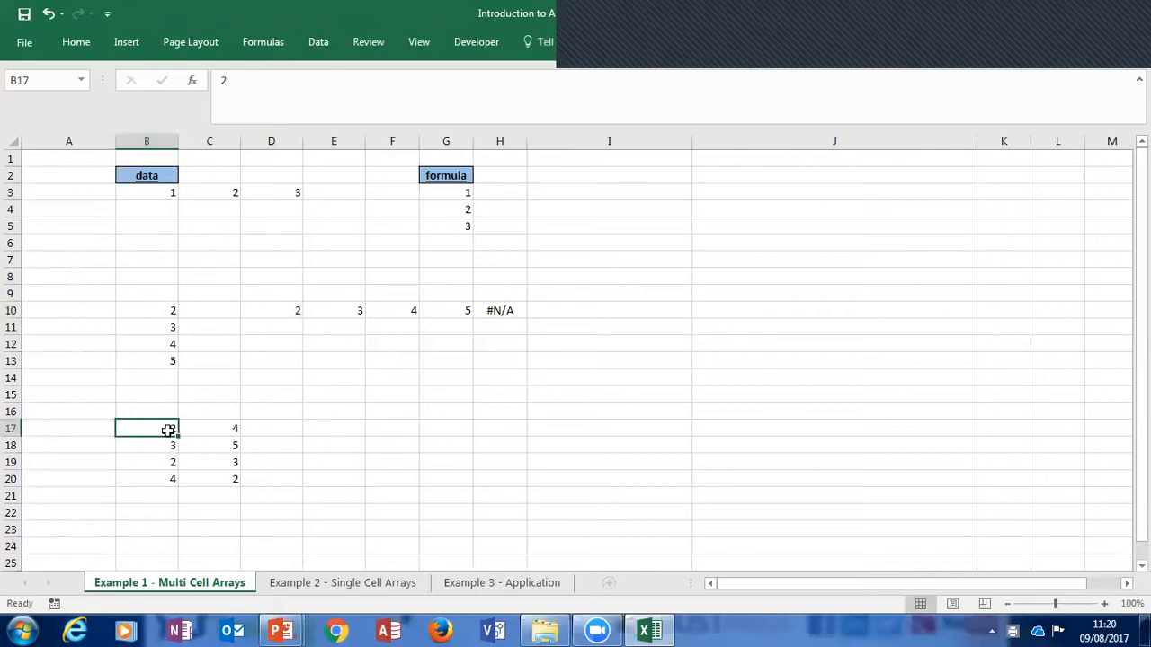
drag(168, 431, 232, 479)
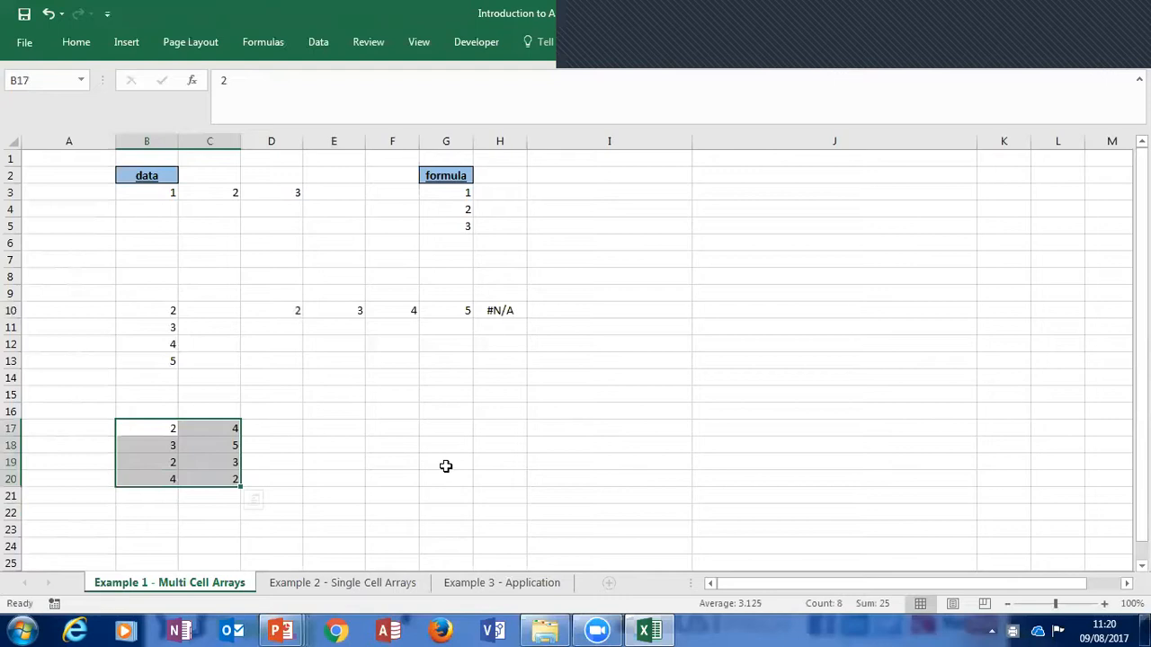
drag(343, 428, 492, 438)
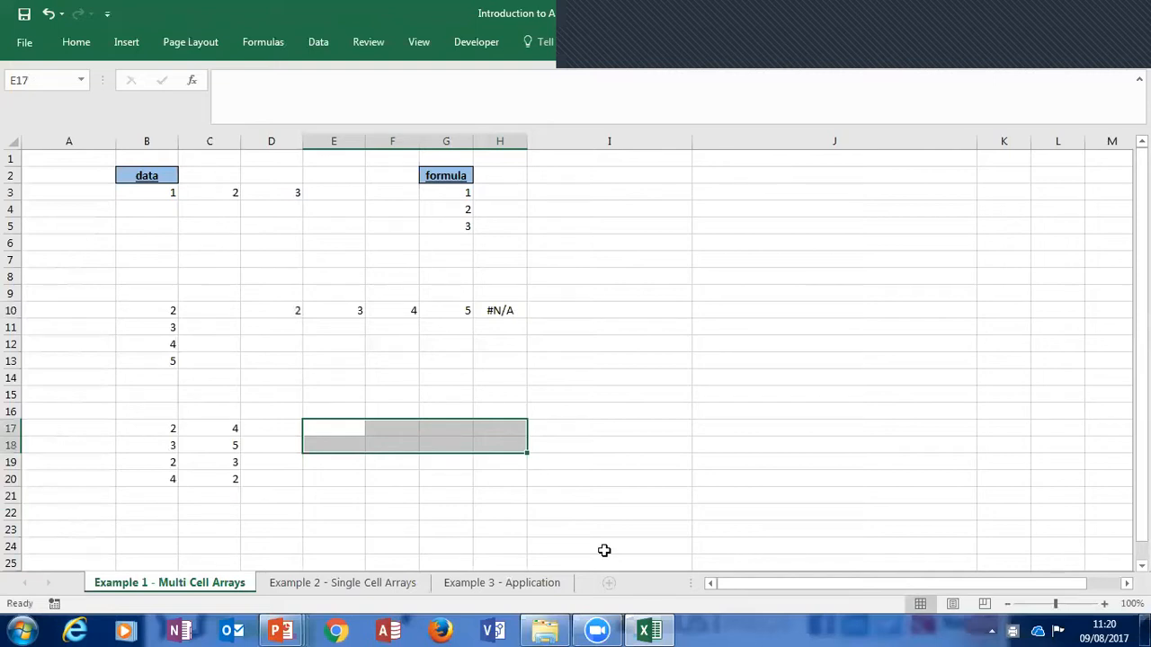
text(=tran)
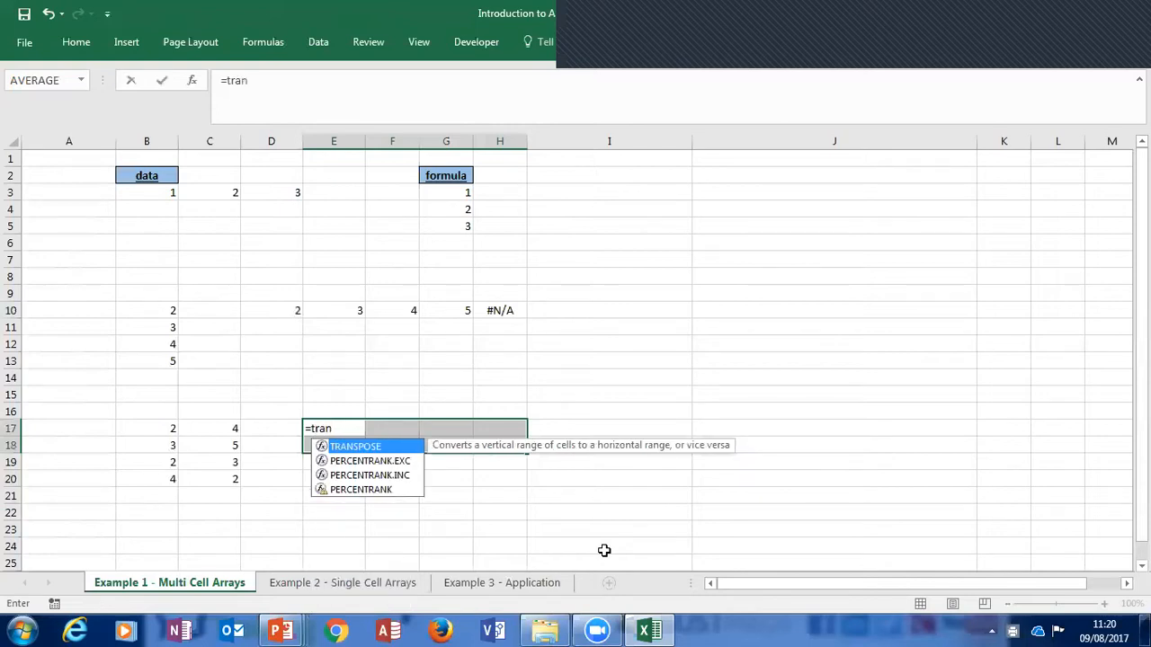
key(Tab)
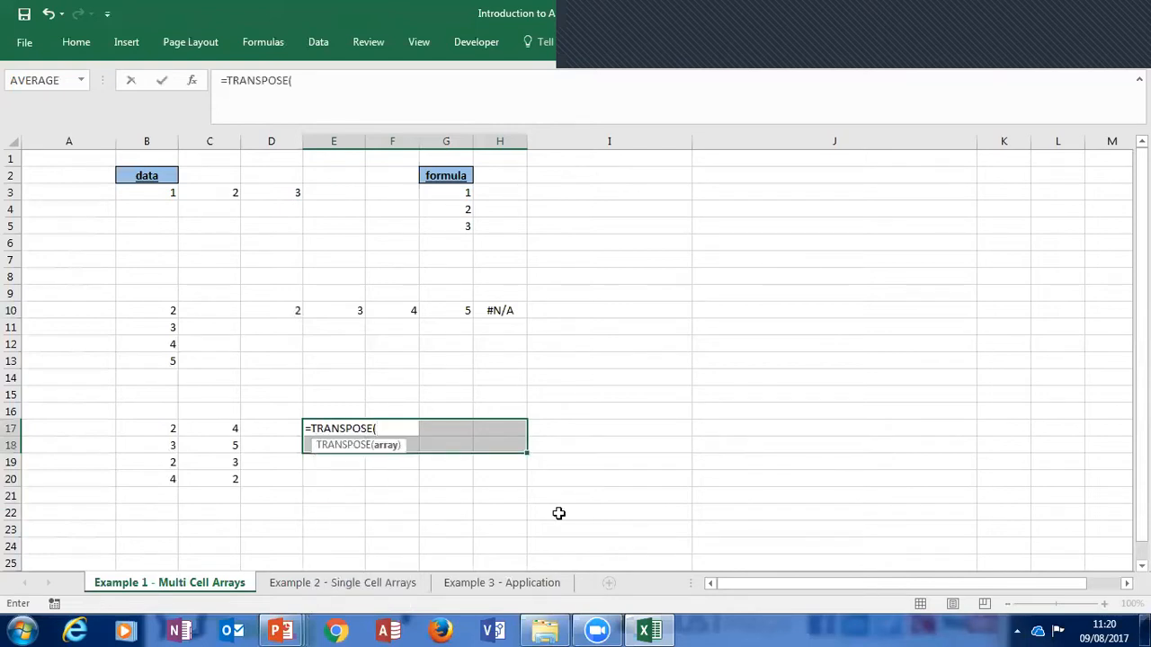
drag(172, 429, 210, 477)
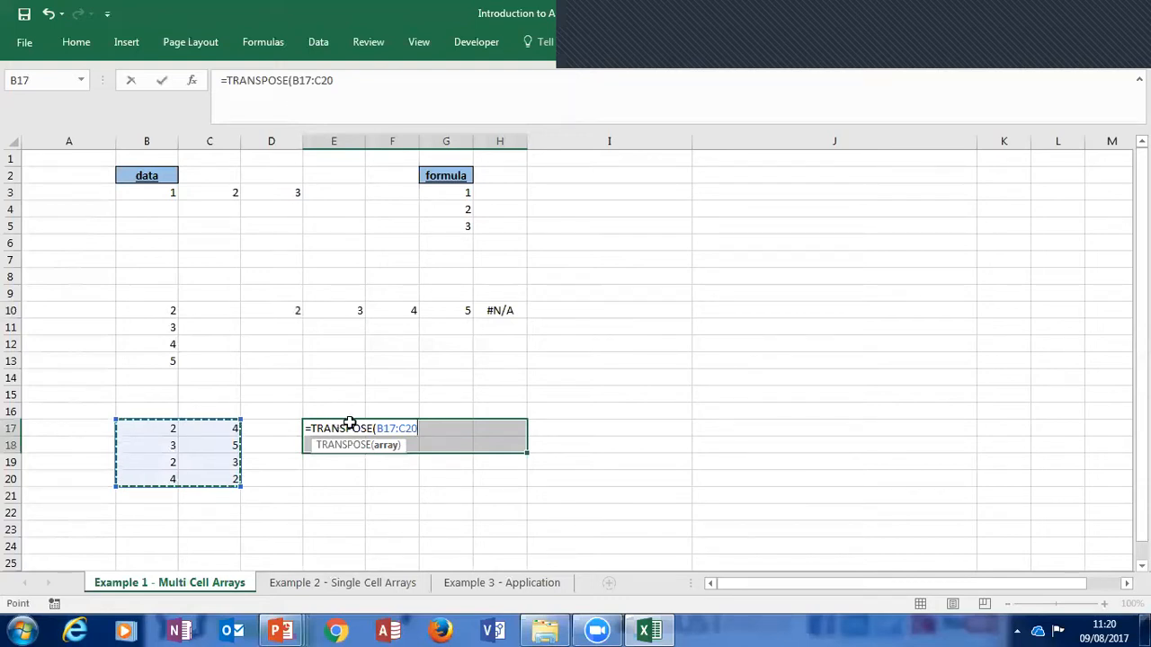
text())
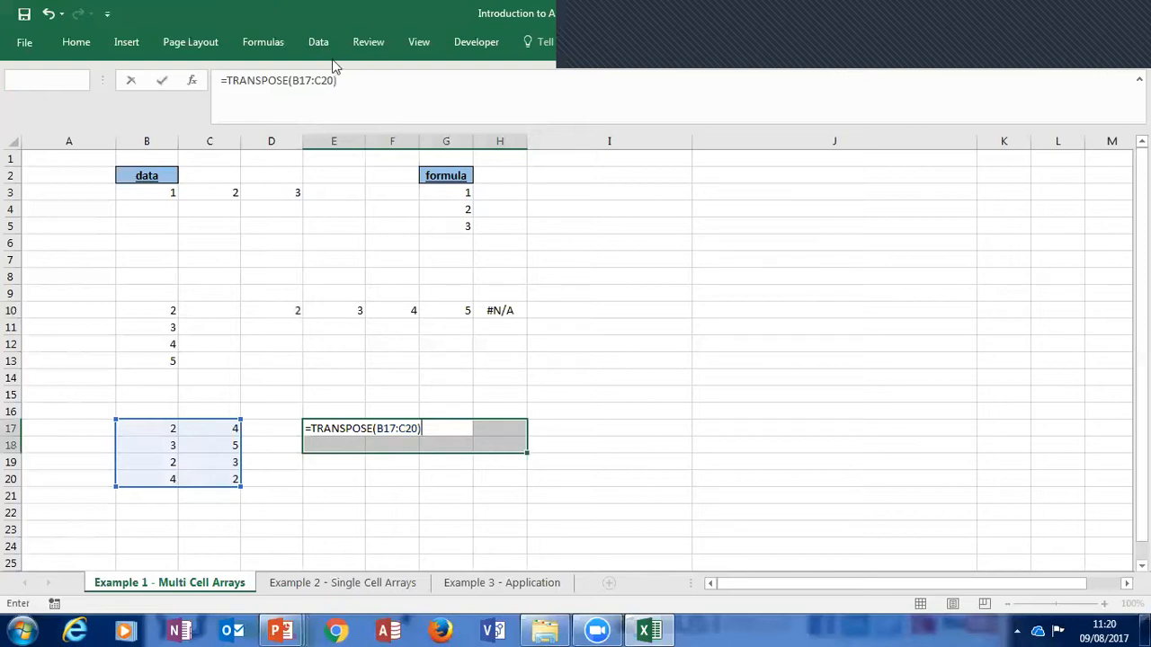
key(Return)
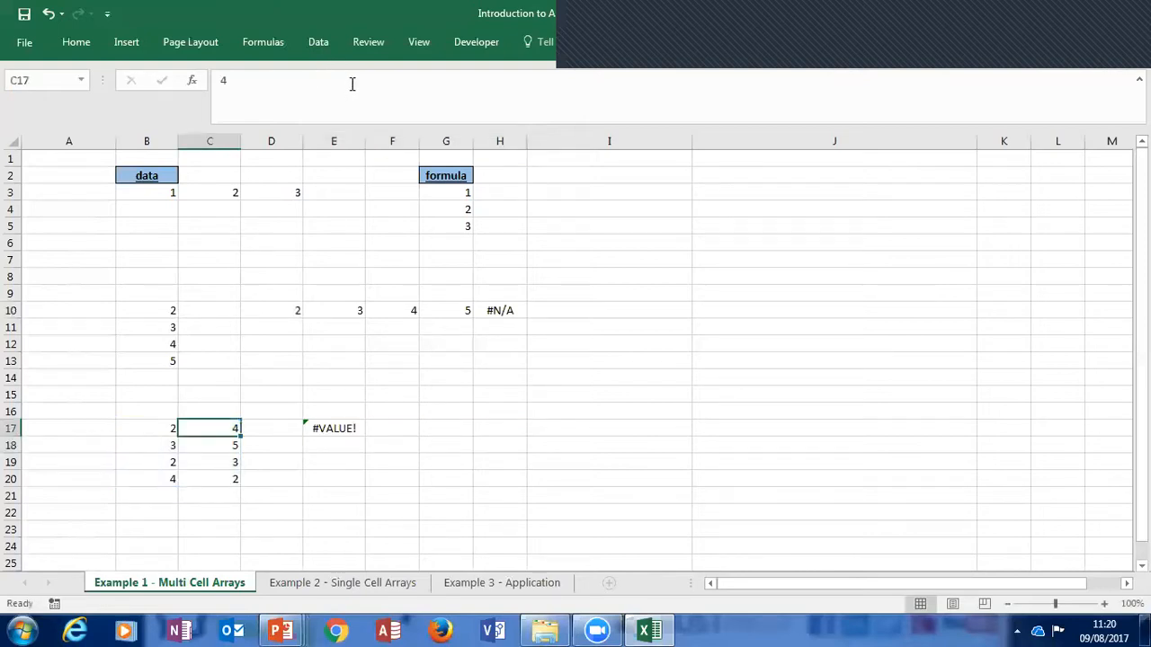
Select E17:H18 and re-enter E17's =TRANSPOSE(B17:C20) as a multi-cell array formula across the whole range
key(Right)
key(Right)
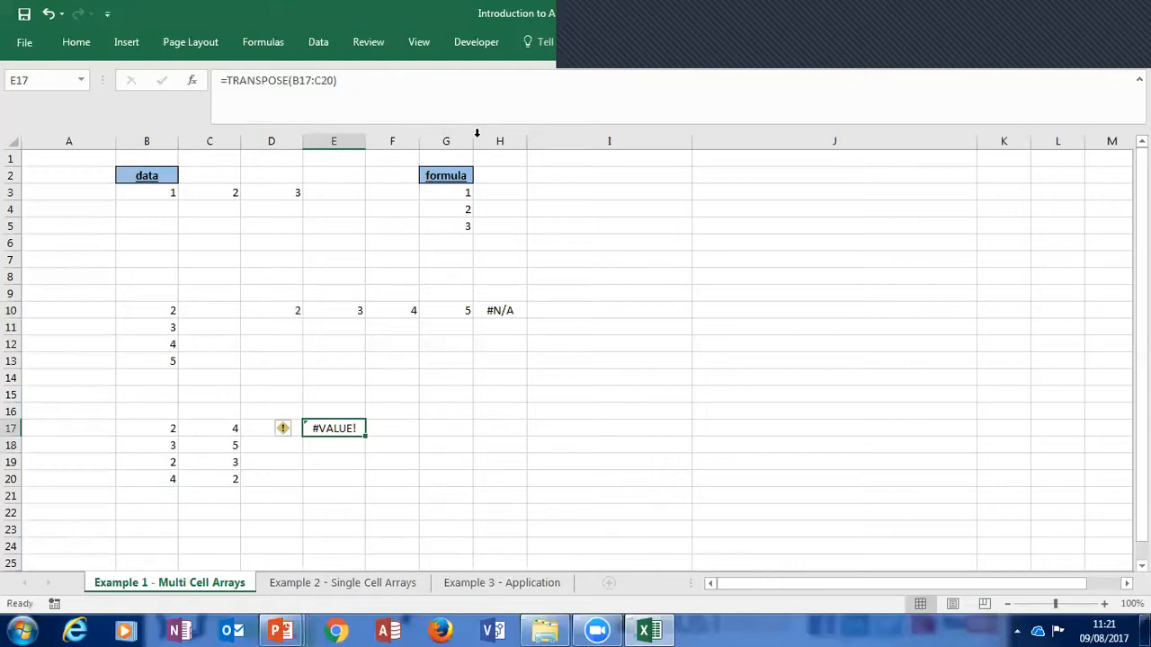
key(shift+Right)
key(shift+Right)
key(shift+Right)
key(shift+Down)
key(shift+Down)
key(shift+Up)
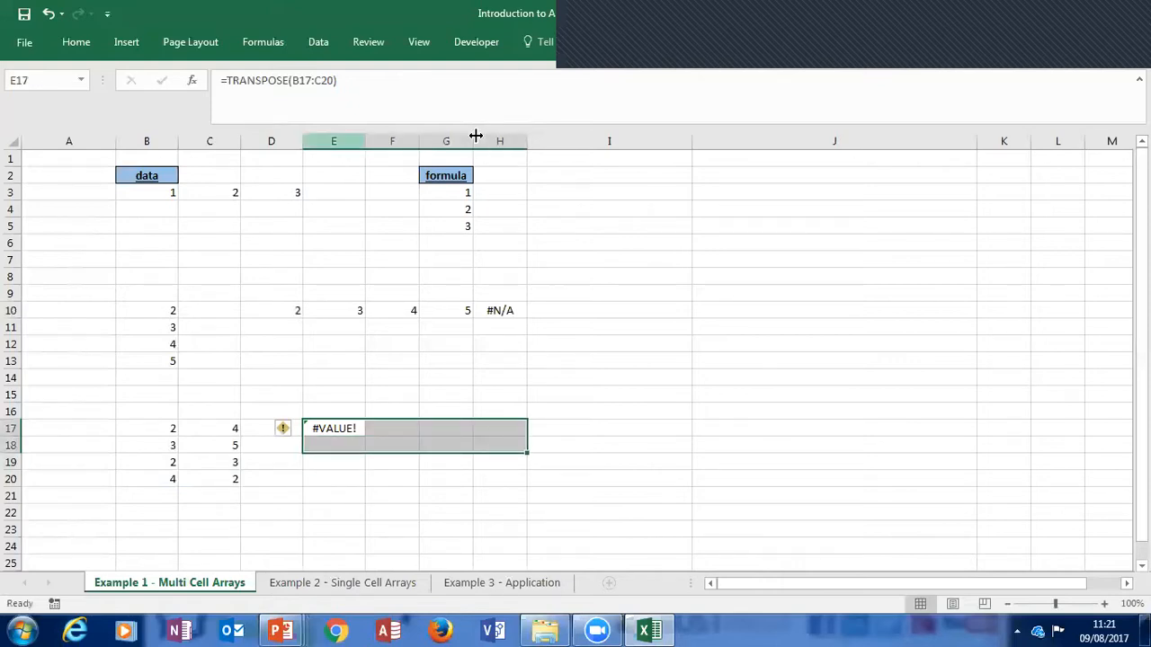
key(F2)
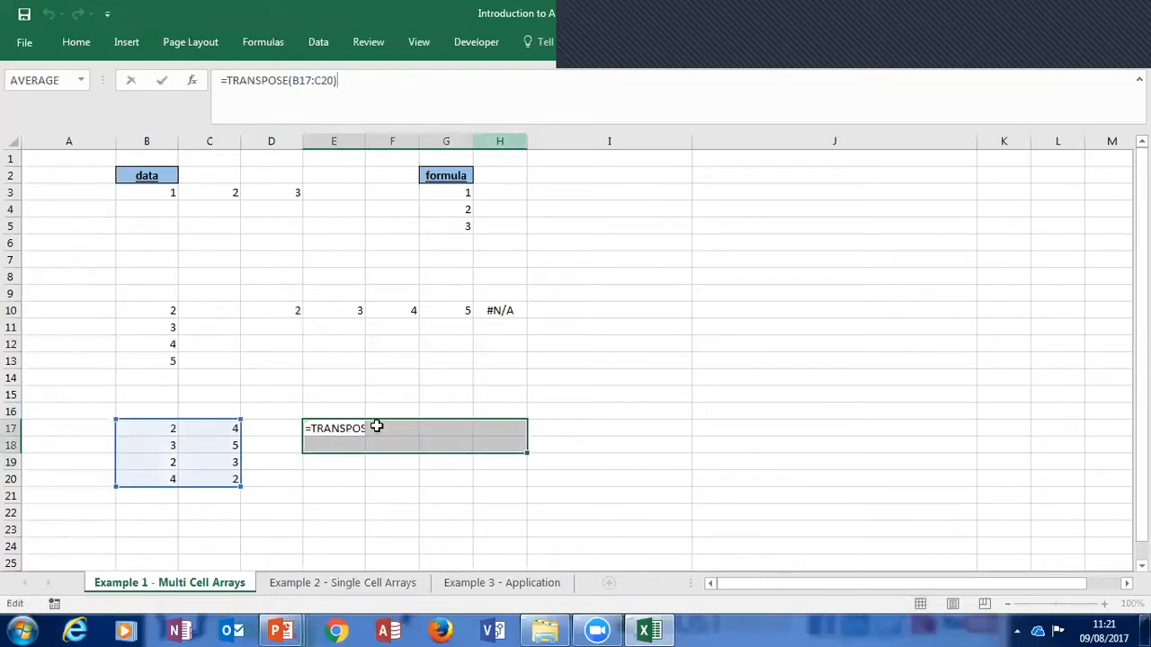
key(ctrl+shift+Return)
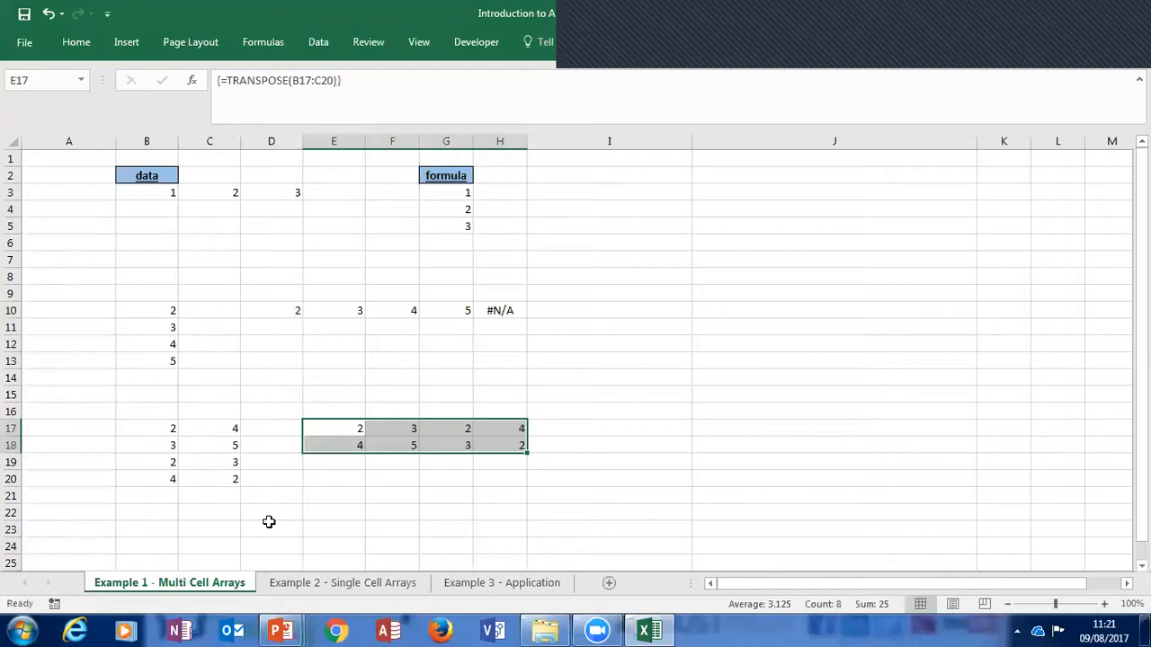
Clear E17:H18, enter =B17 as an ordinary formula in E17 and fill it across E17:F20
key(Delete)
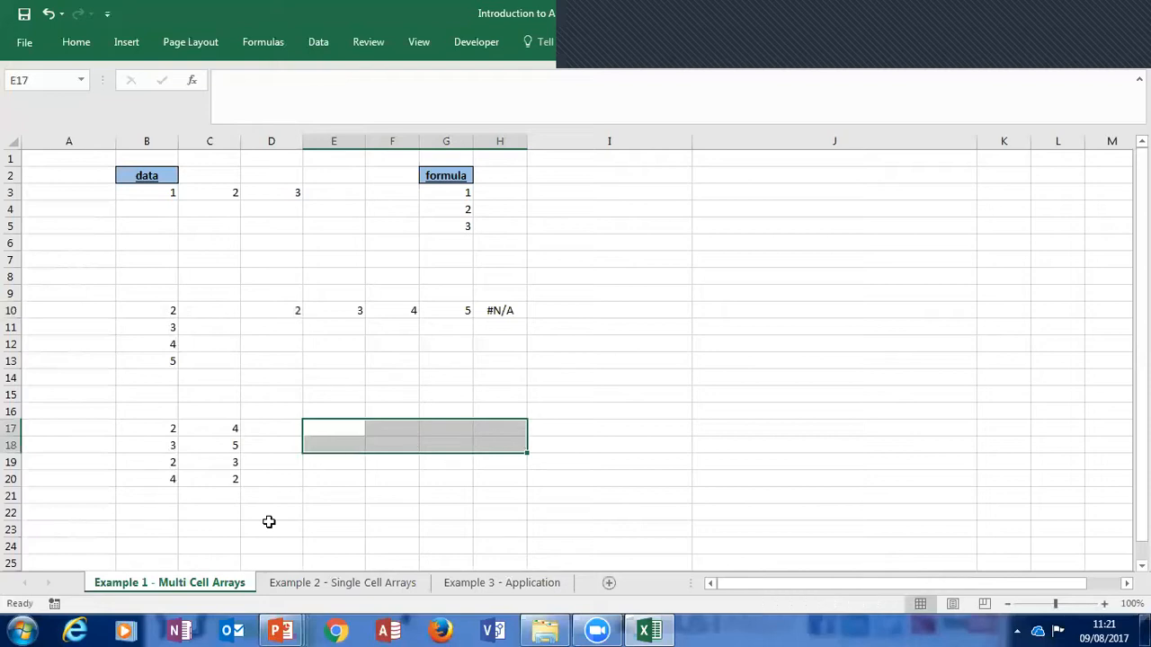
click(332, 428)
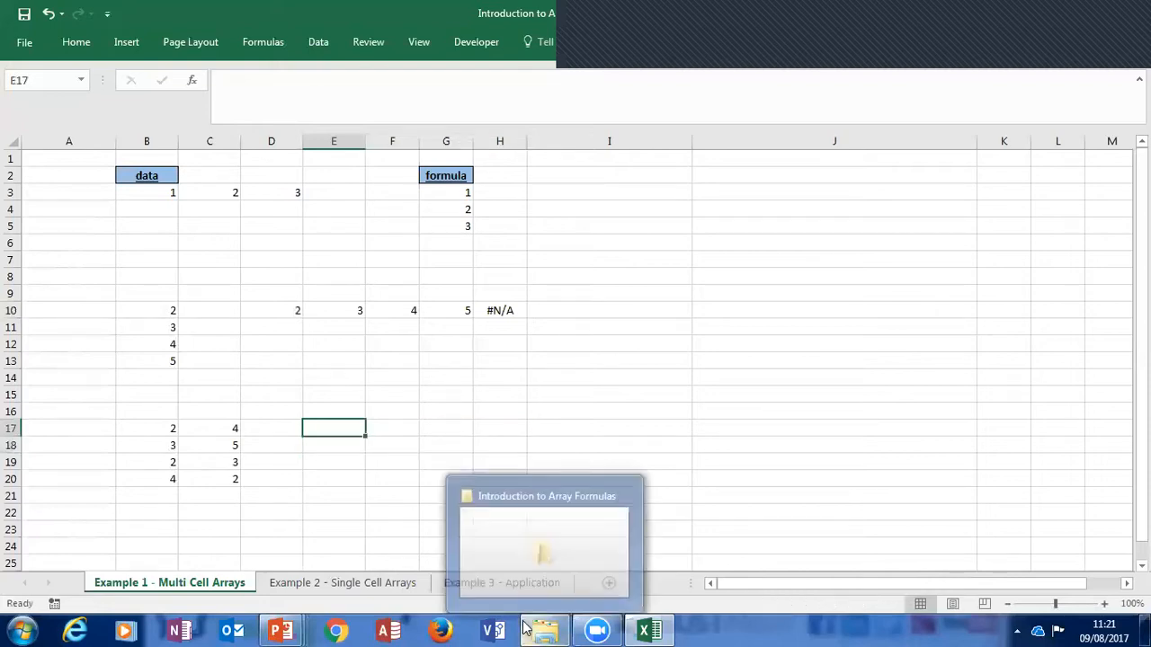
text(=)
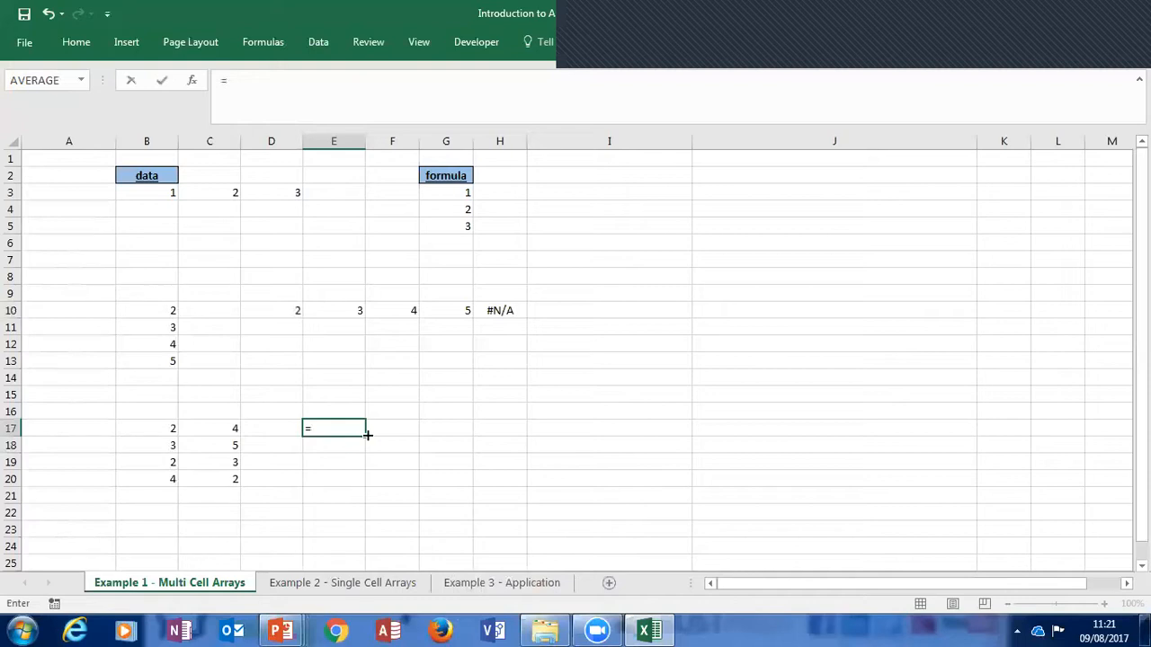
key(Left)
key(Left)
key(Left)
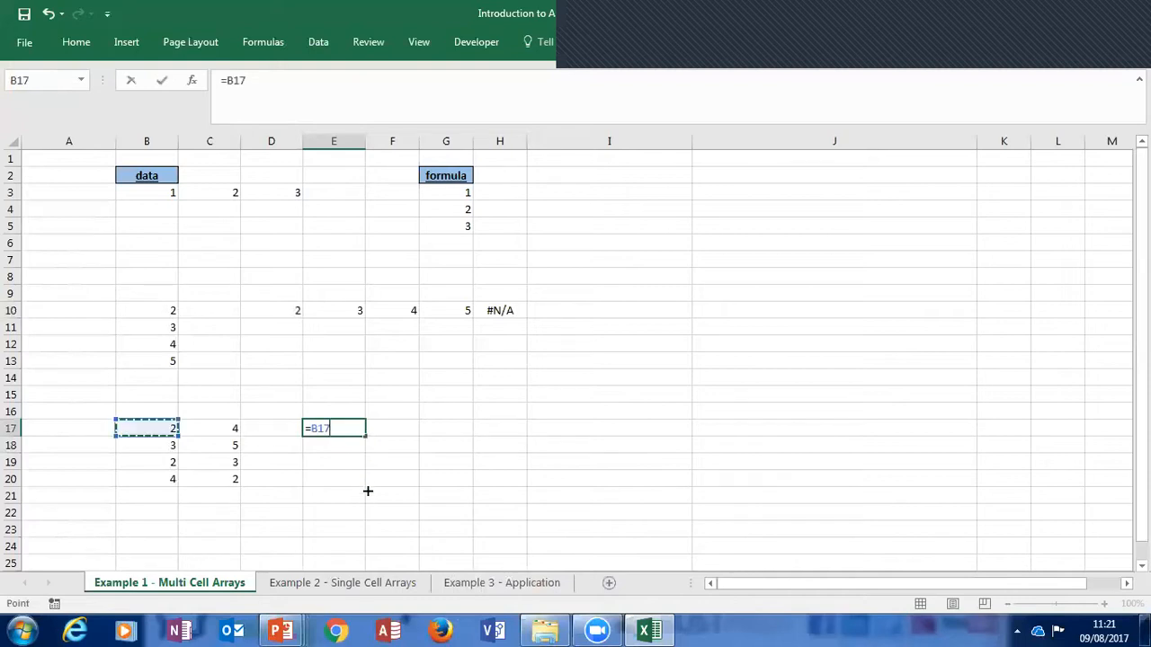
key(Return)
key(Up)
drag(365, 436, 486, 537)
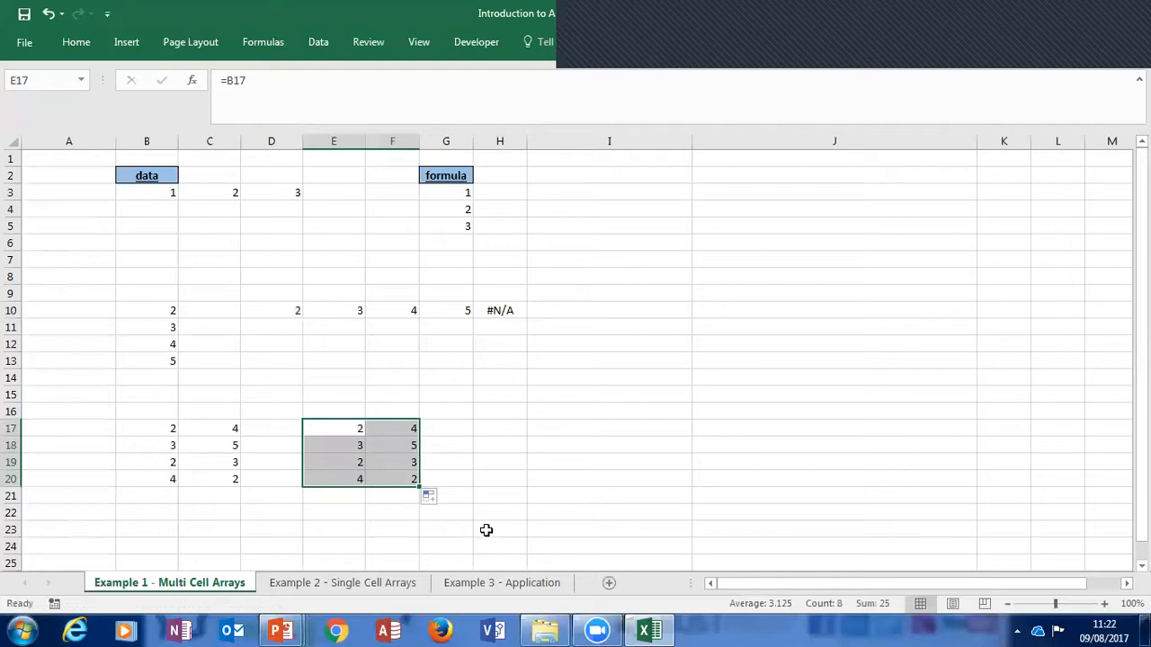
Examine how the relative references change in the copied formulas from E17 down to E20
click(355, 429)
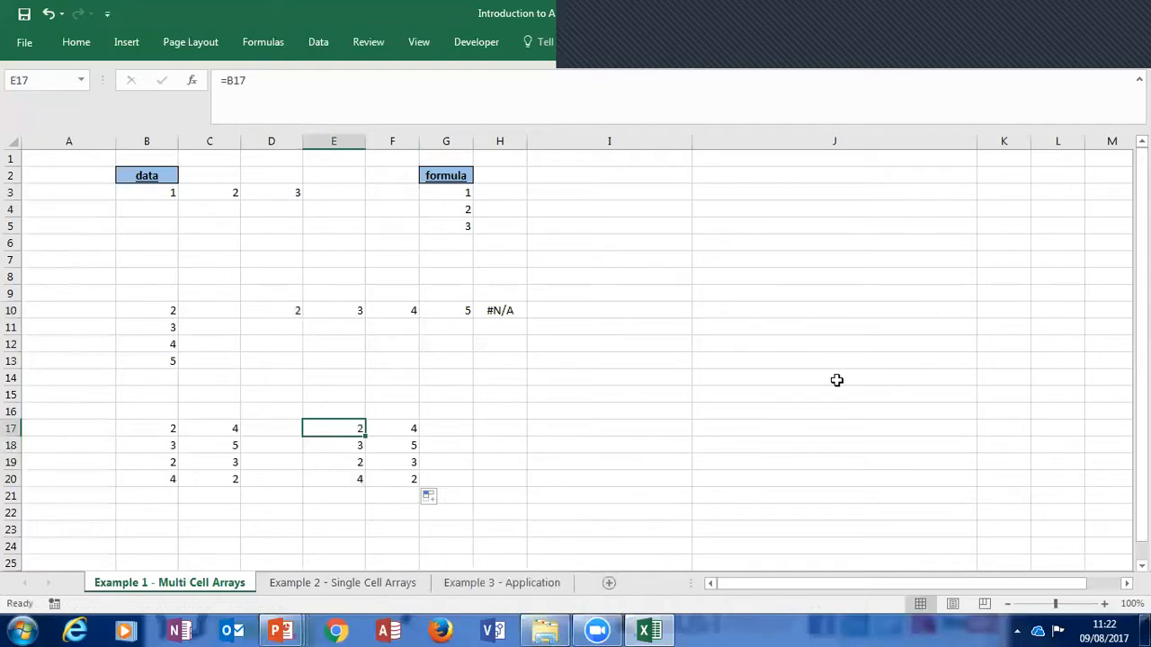
key(Down)
key(Down)
key(Down)
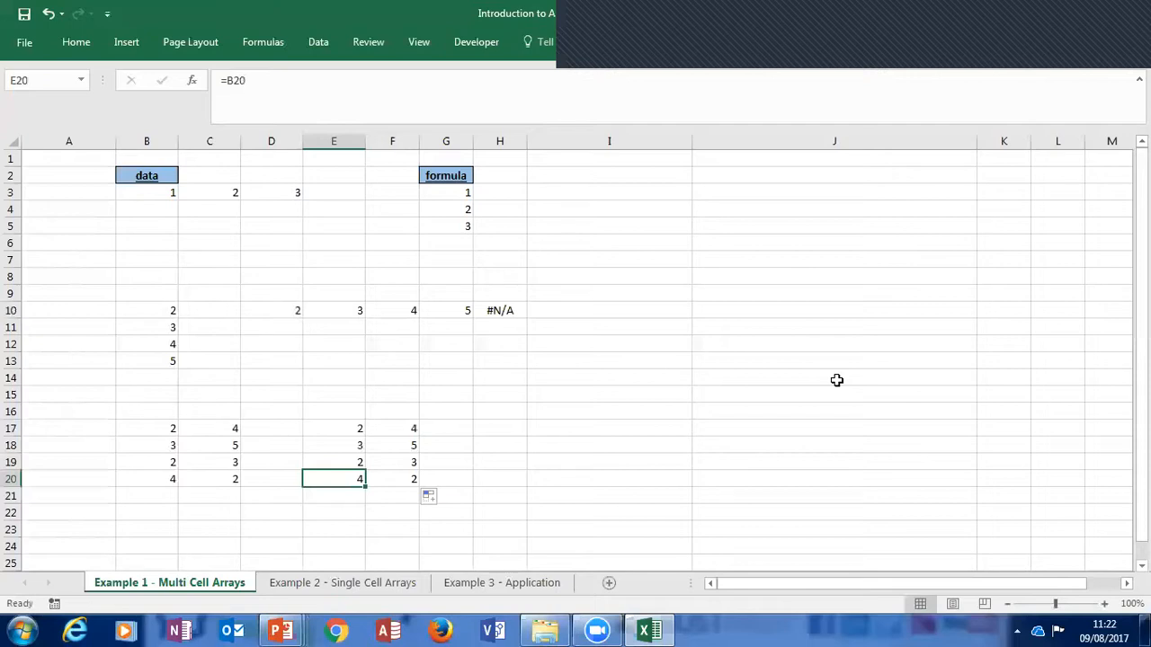
key(ctrl+Up)
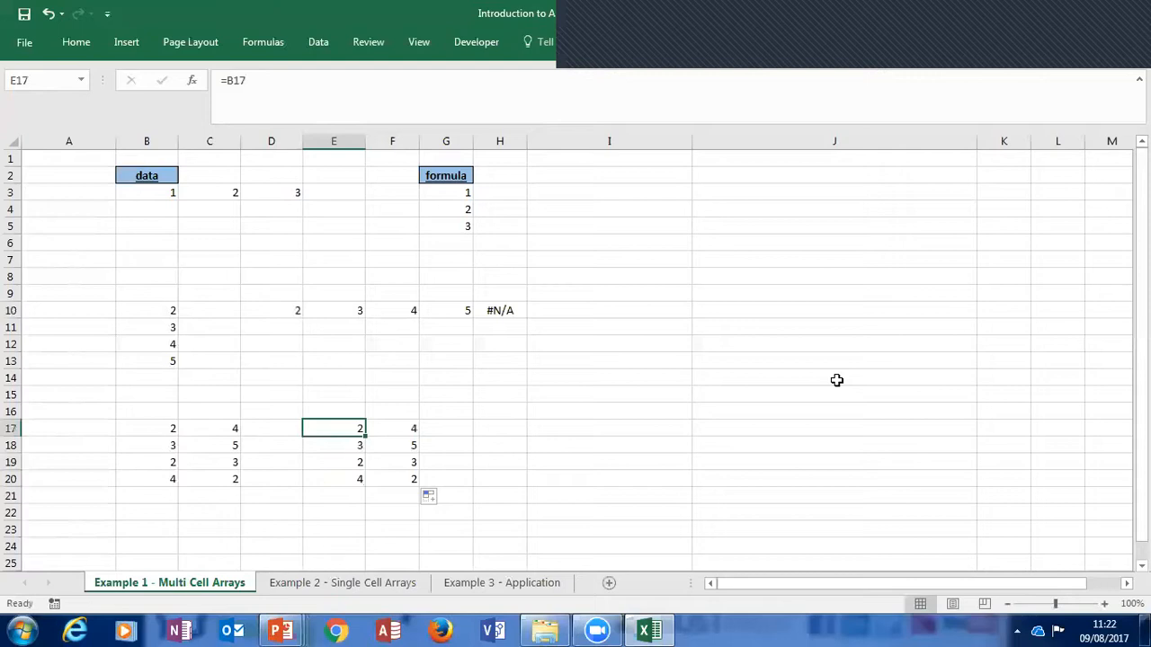
key(ctrl+Down)
key(ctrl+Up)
Open the Example 2 - Single Cell Arrays sheet and examine the apple row's number sold, price and revenue, plus the banana and pear revenue formulas
click(316, 585)
click(306, 404)
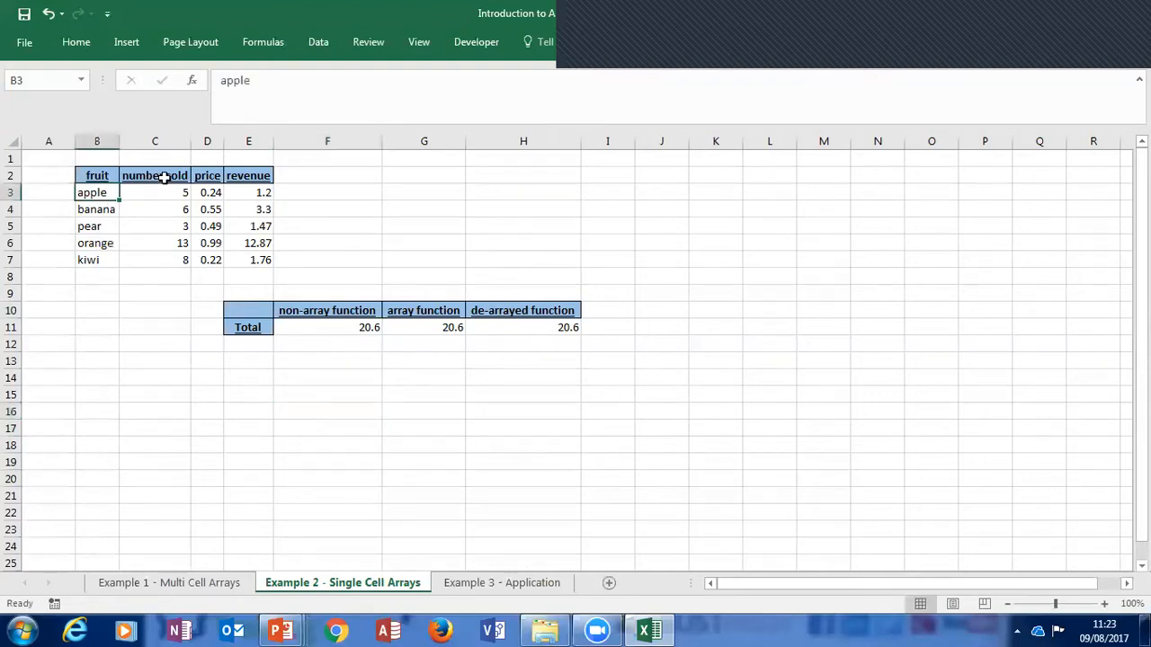
click(166, 191)
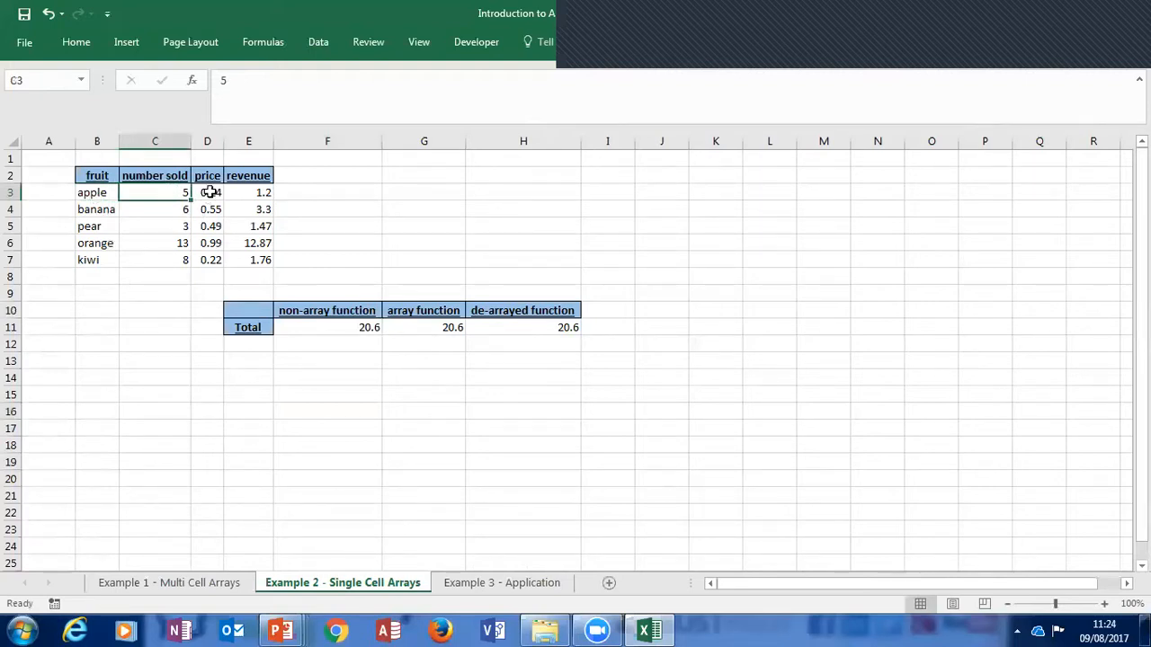
click(209, 192)
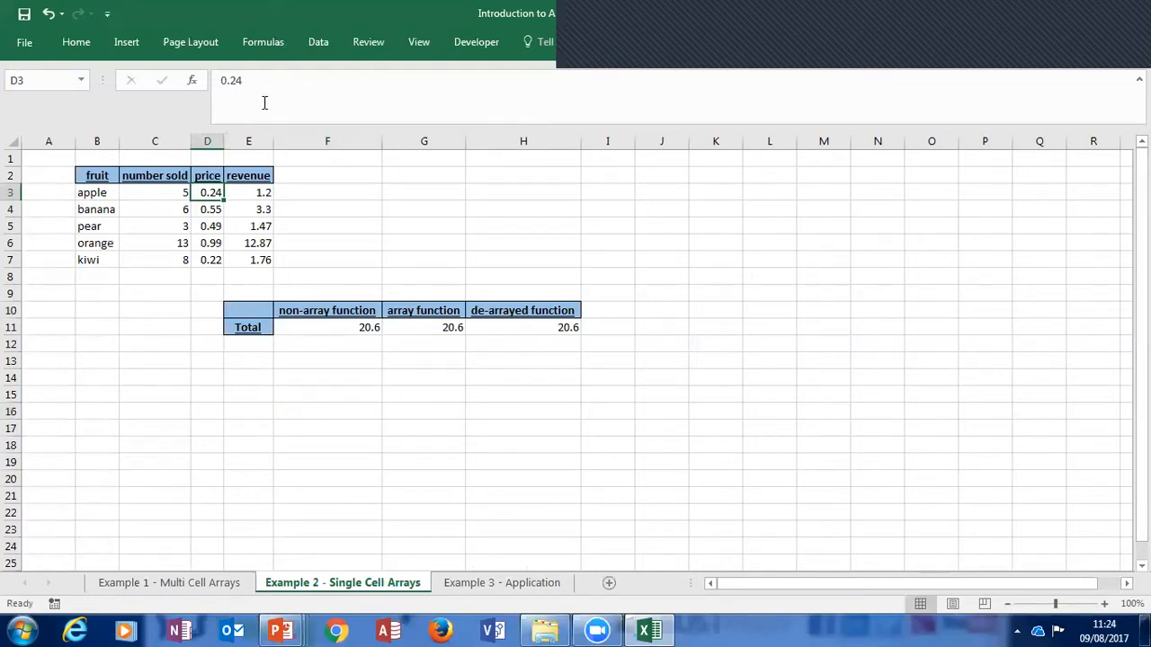
key(Right)
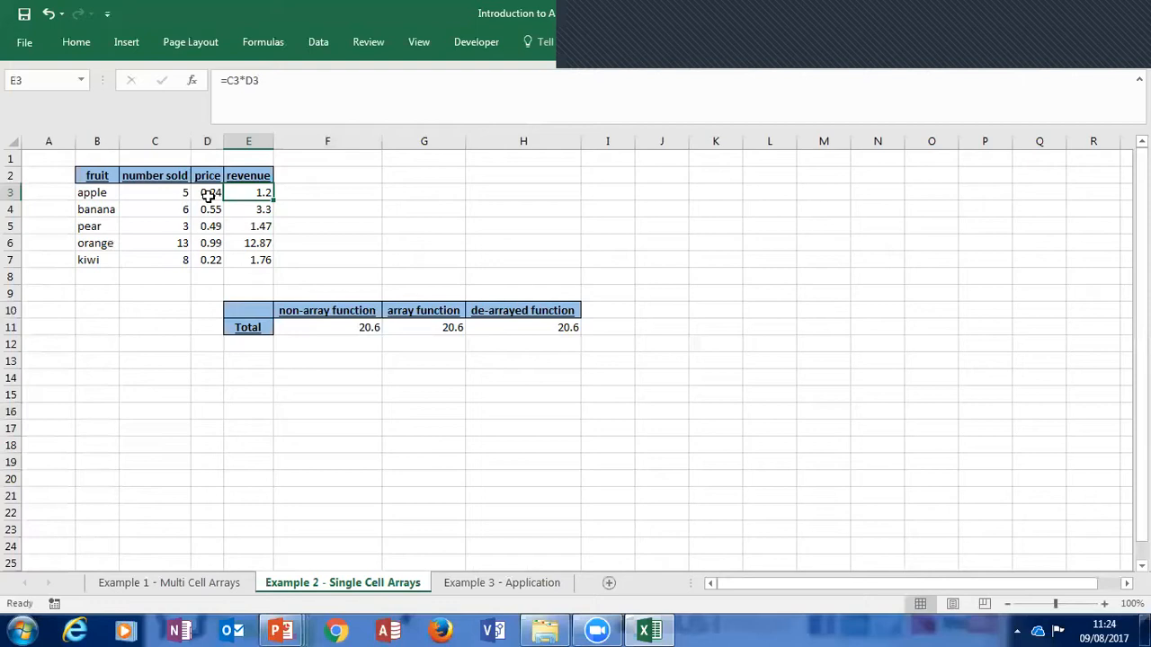
click(267, 209)
click(267, 225)
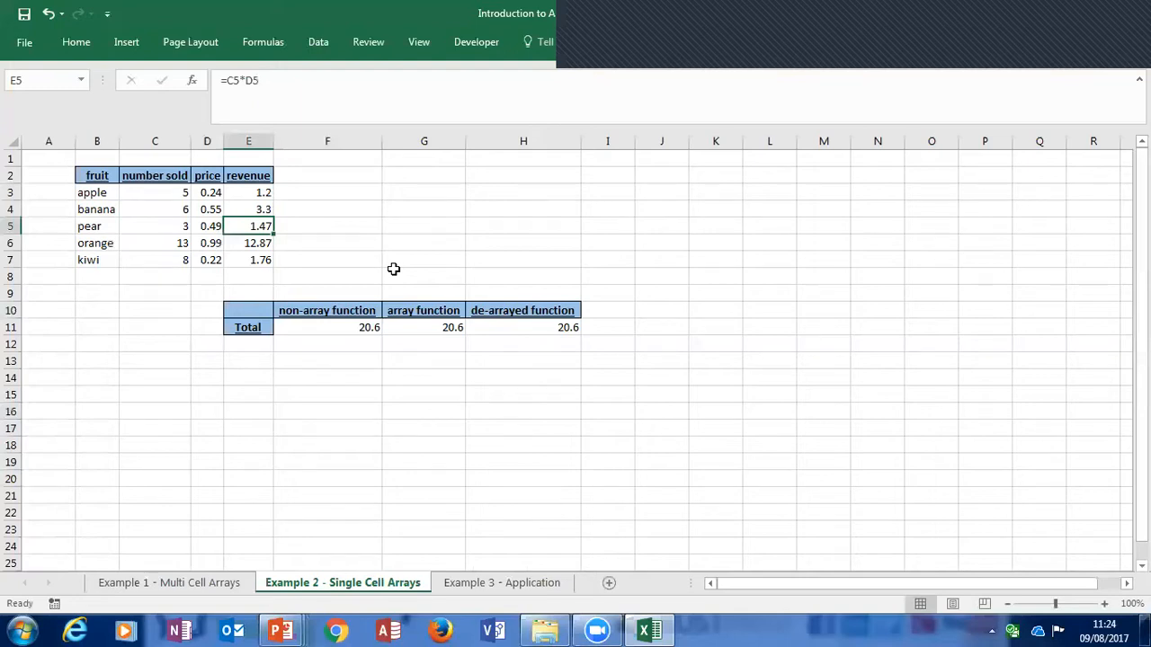
Check the apple inputs in C3 and D3, and step through the revenue formulas in E3:E7
click(169, 192)
click(212, 191)
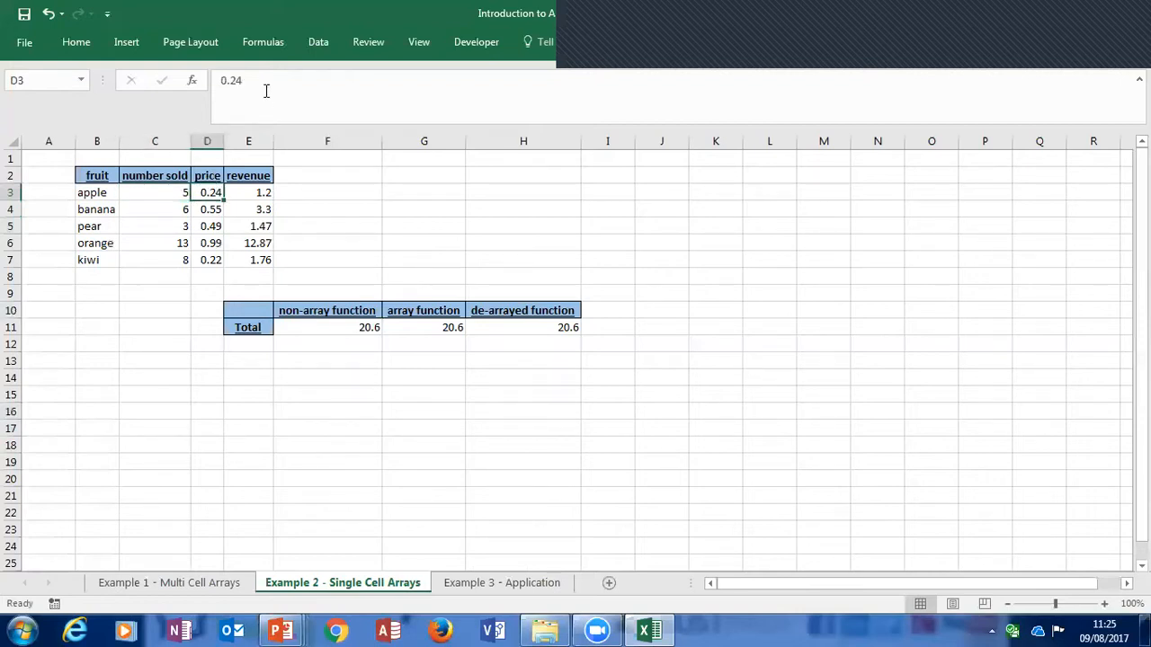
key(Right)
key(Down)
key(Down)
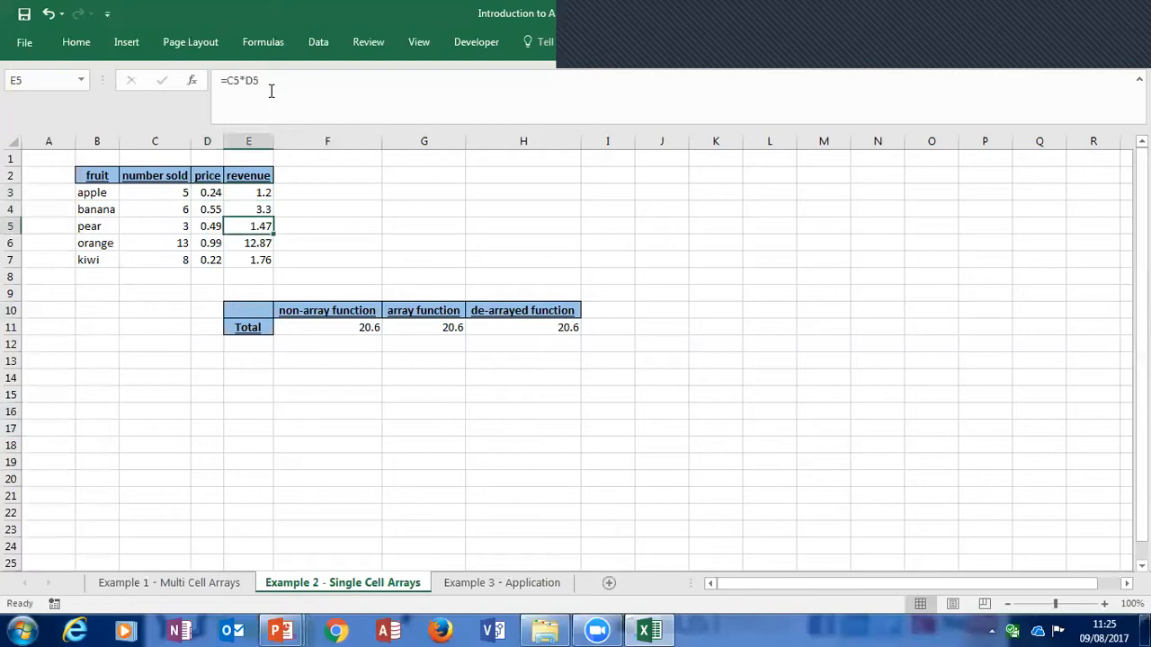
key(Down)
key(Down)
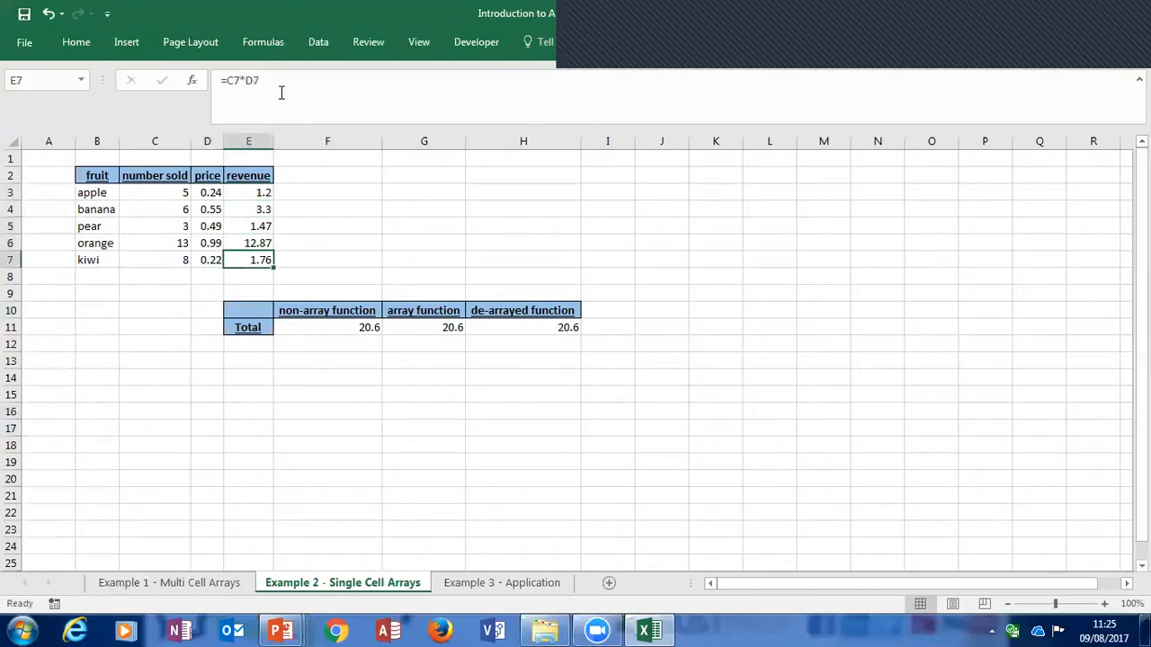
Compare the Total formulas for the non-array function in F11 and the array function in G11
key(Down)
key(Down)
key(Down)
key(Down)
key(Right)
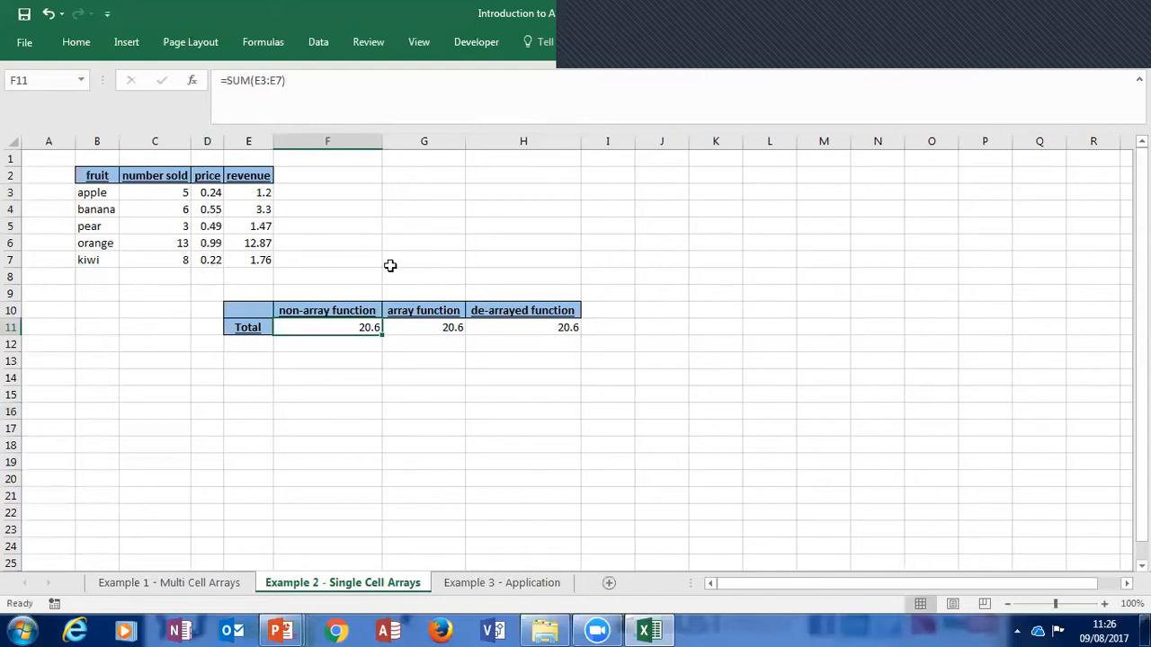
click(405, 328)
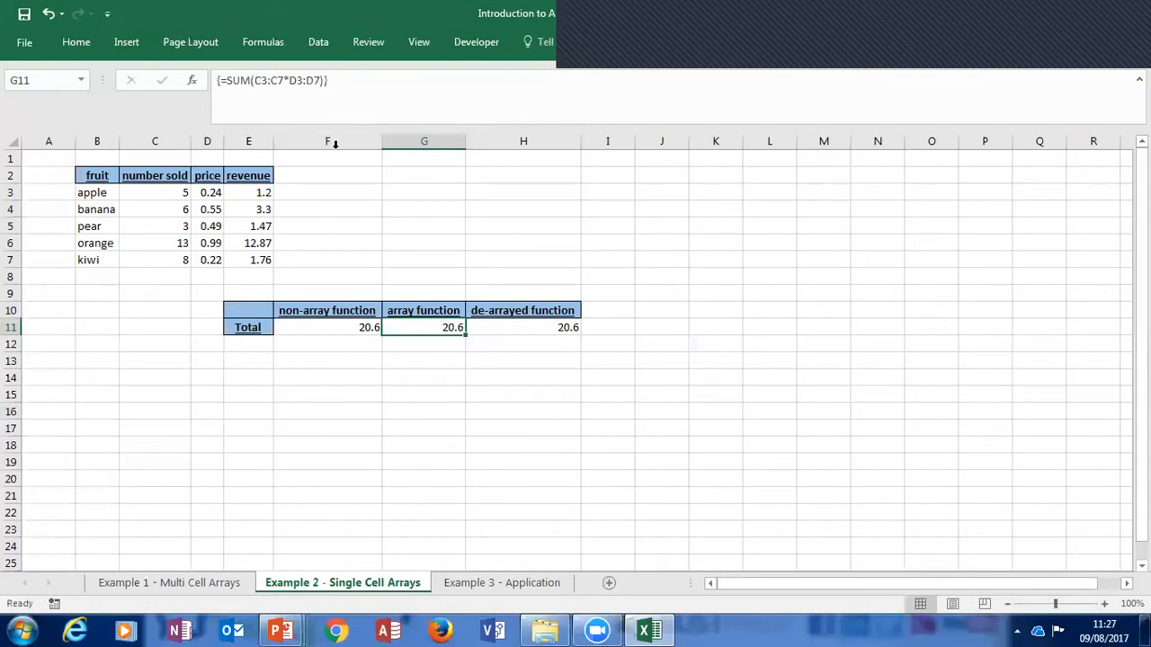
key(Left)
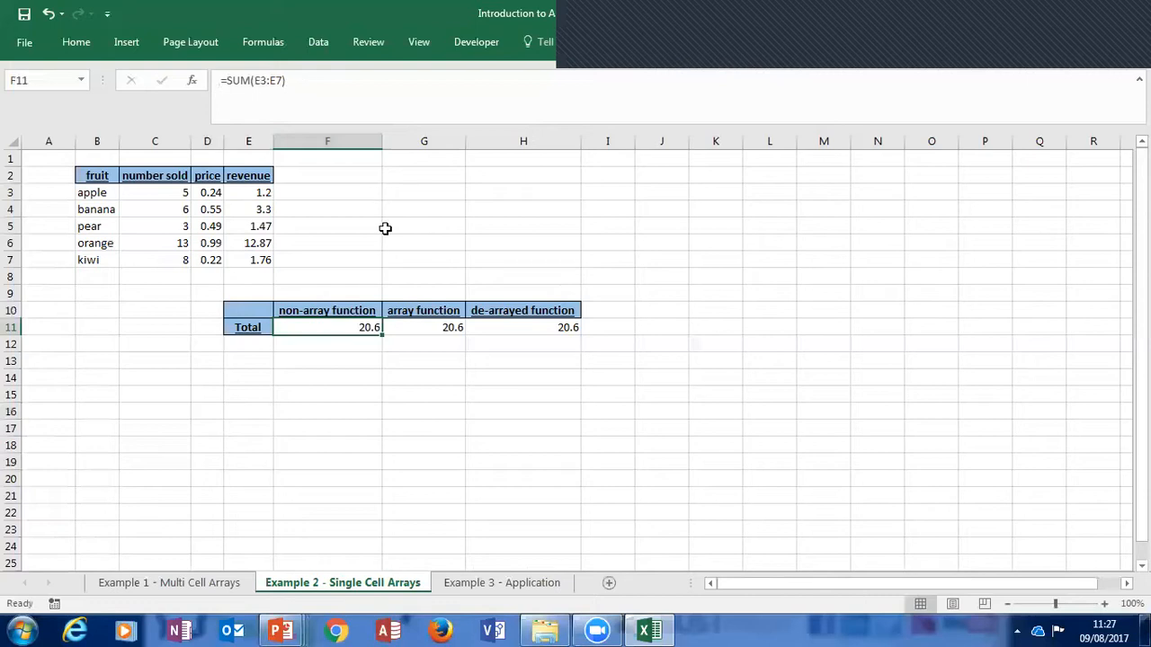
click(416, 326)
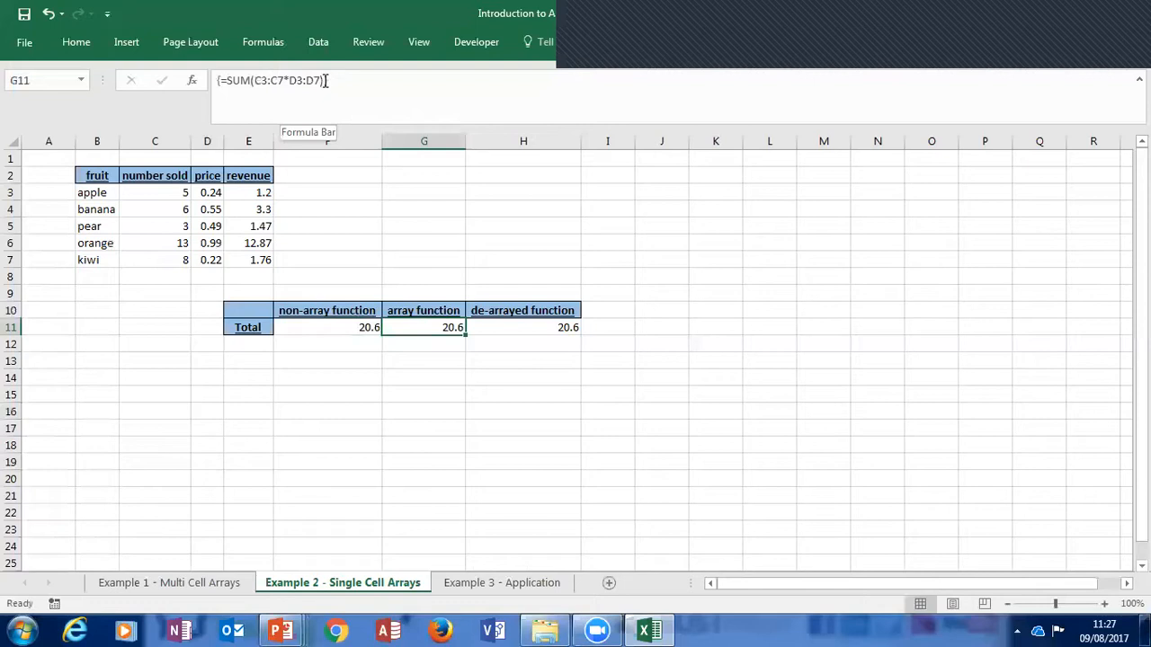
Highlight the C3:C7 and D3:D7 ranges inside G11's SUM formula, and recommit it as an array formula
click(278, 81)
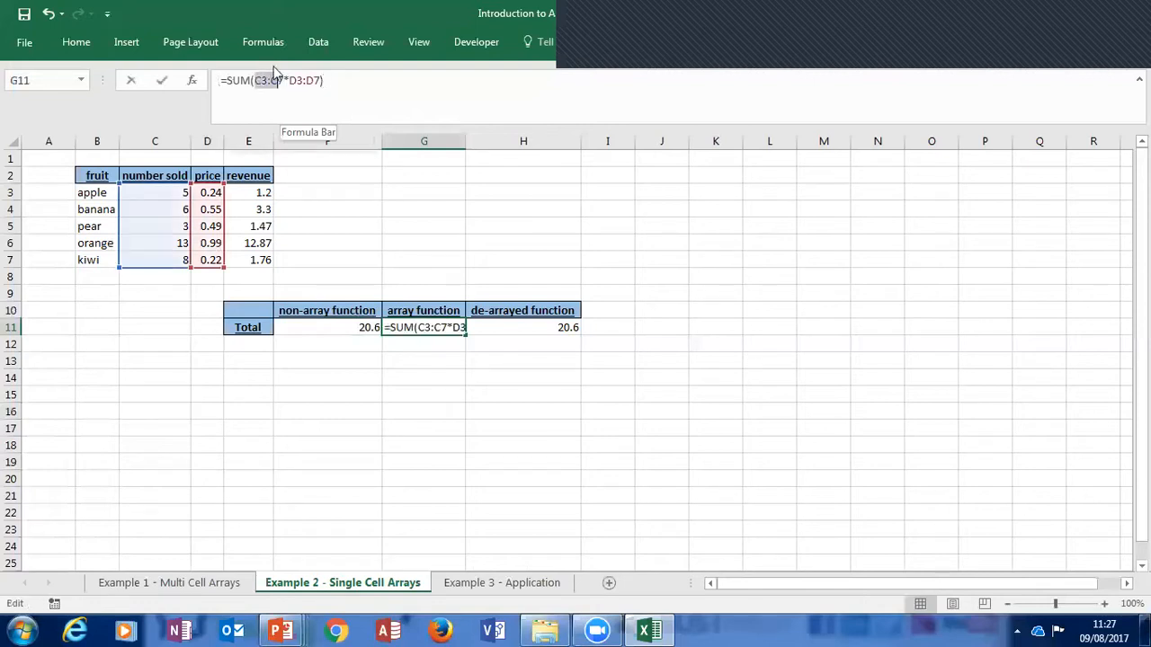
drag(284, 81, 260, 83)
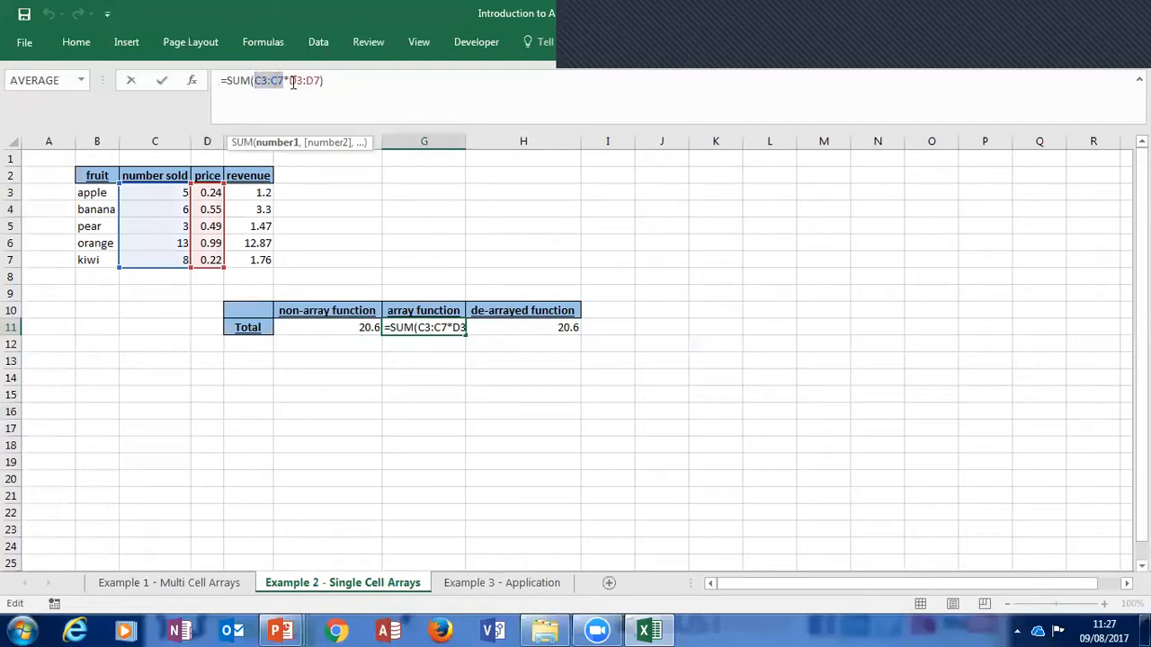
double_click(293, 82)
key(shift+Right)
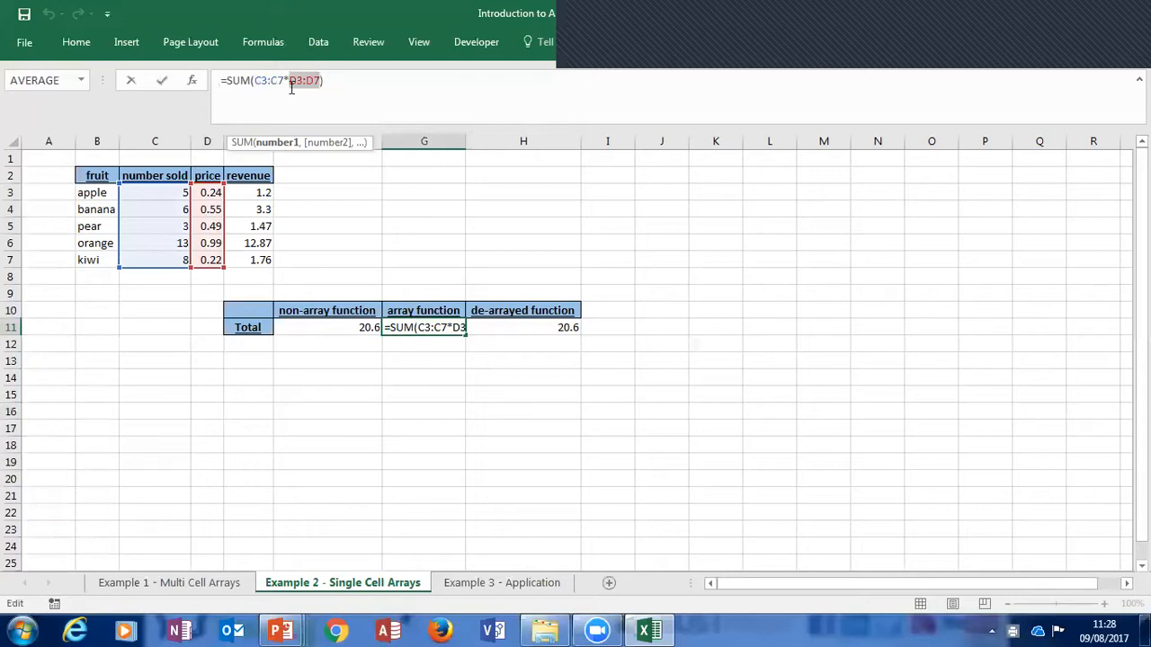
click(233, 81)
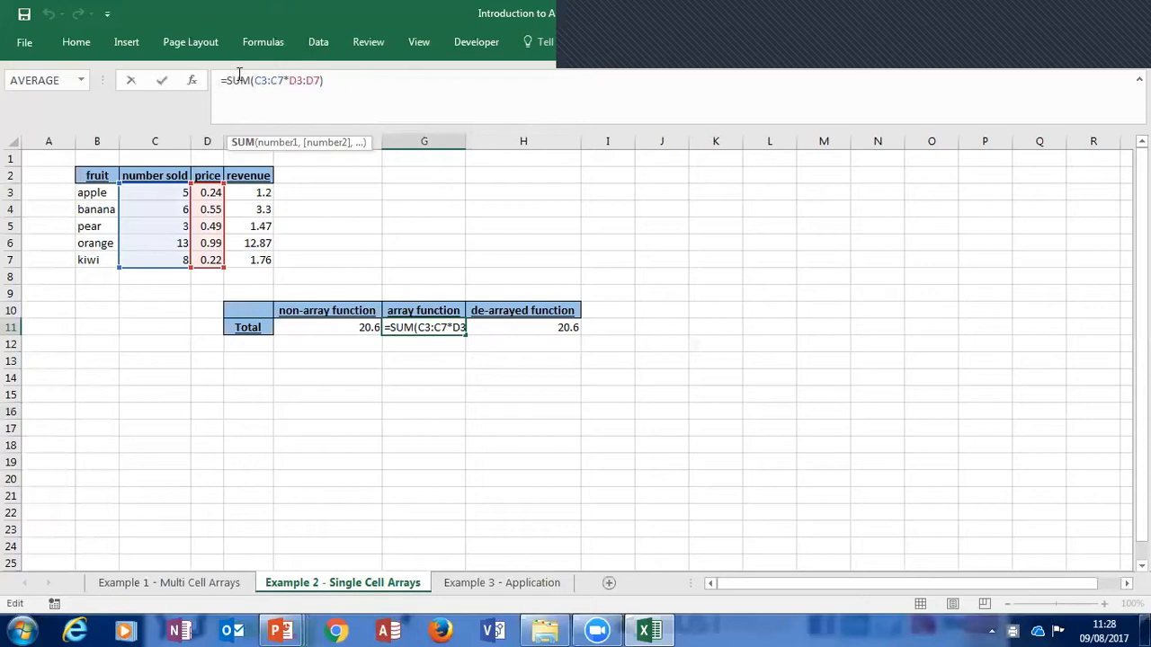
key(ctrl+shift+Return)
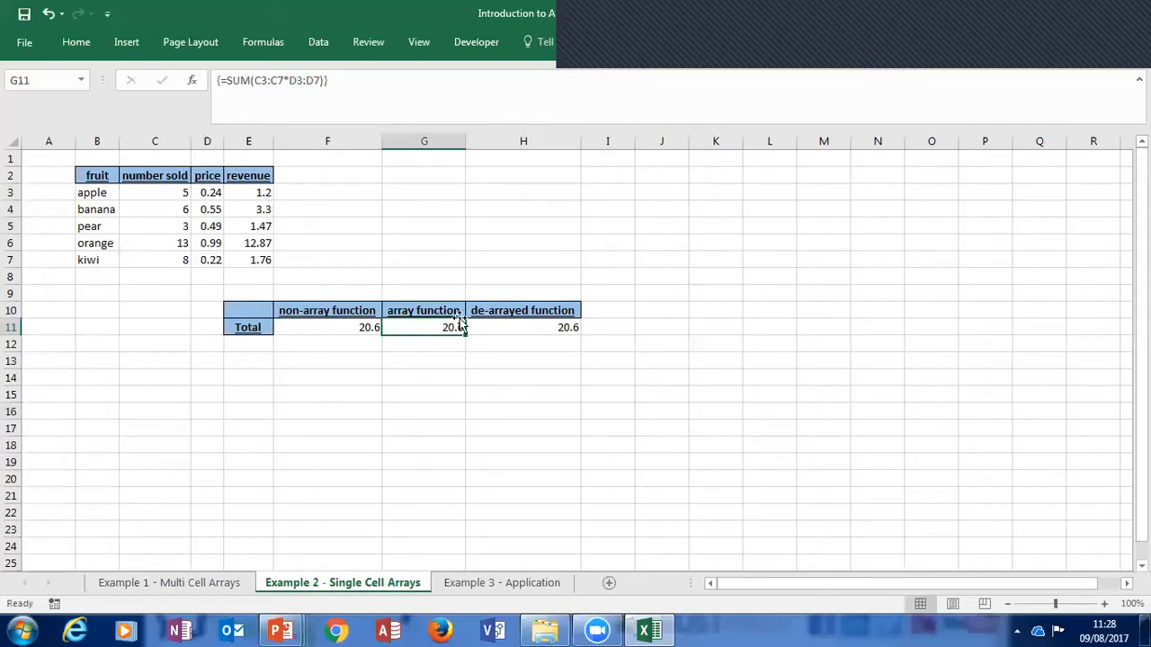
Clear the revenue formulas in E3:E7 to test the three totals, and undo the deletion
click(259, 192)
drag(259, 241, 258, 259)
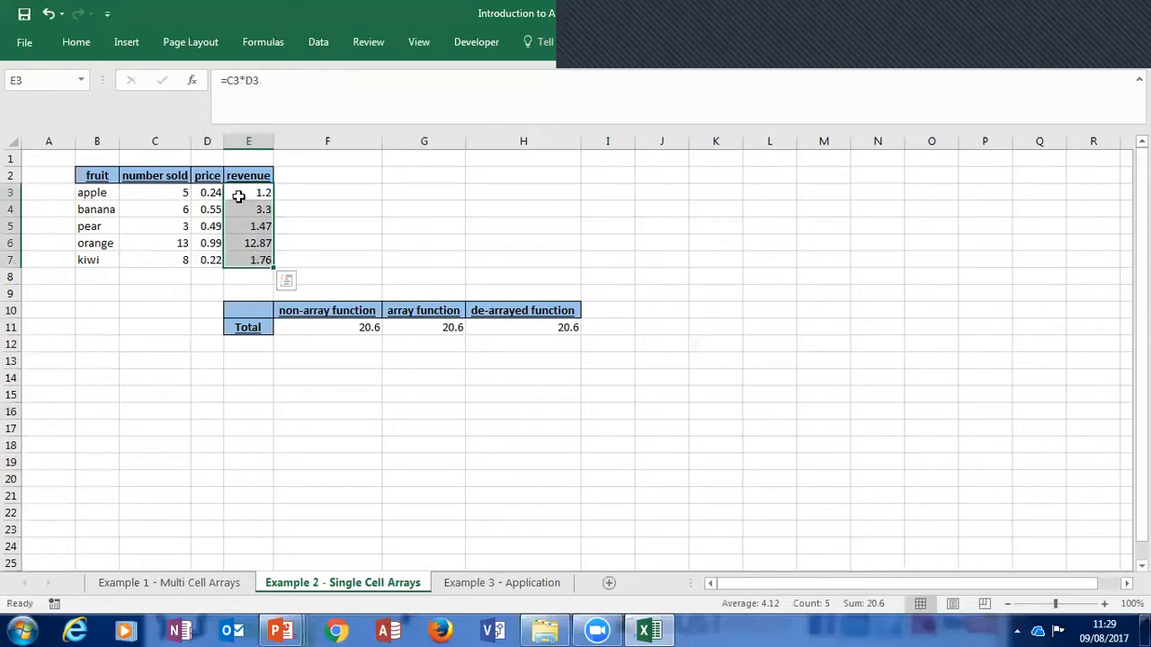
key(Delete)
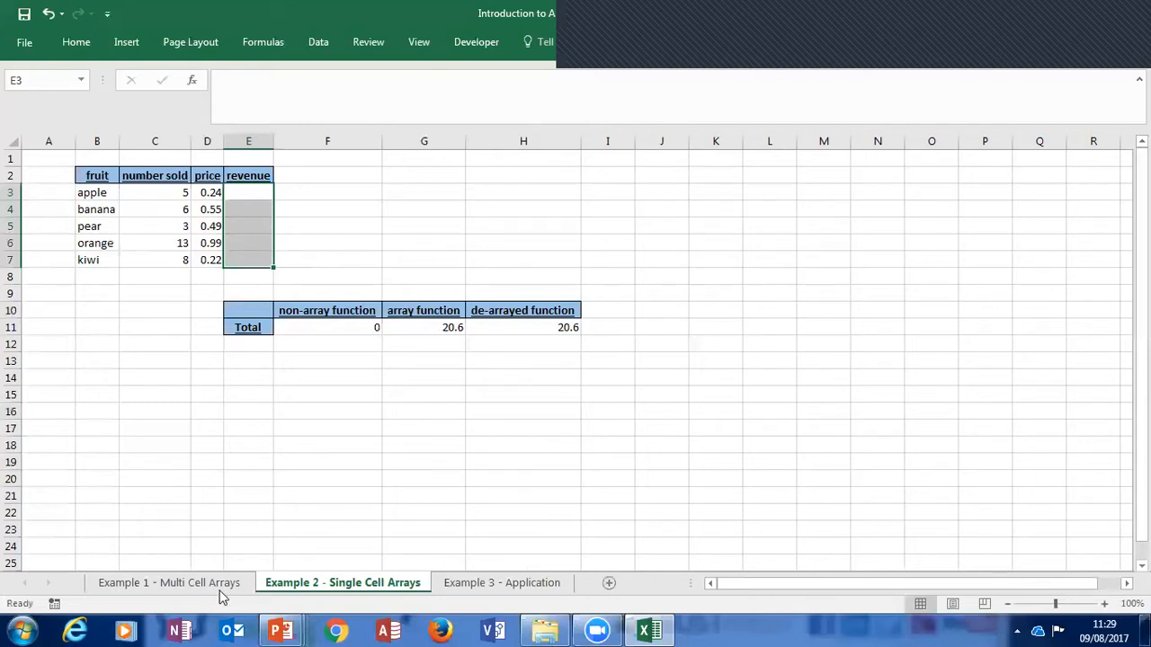
key(ctrl+v)
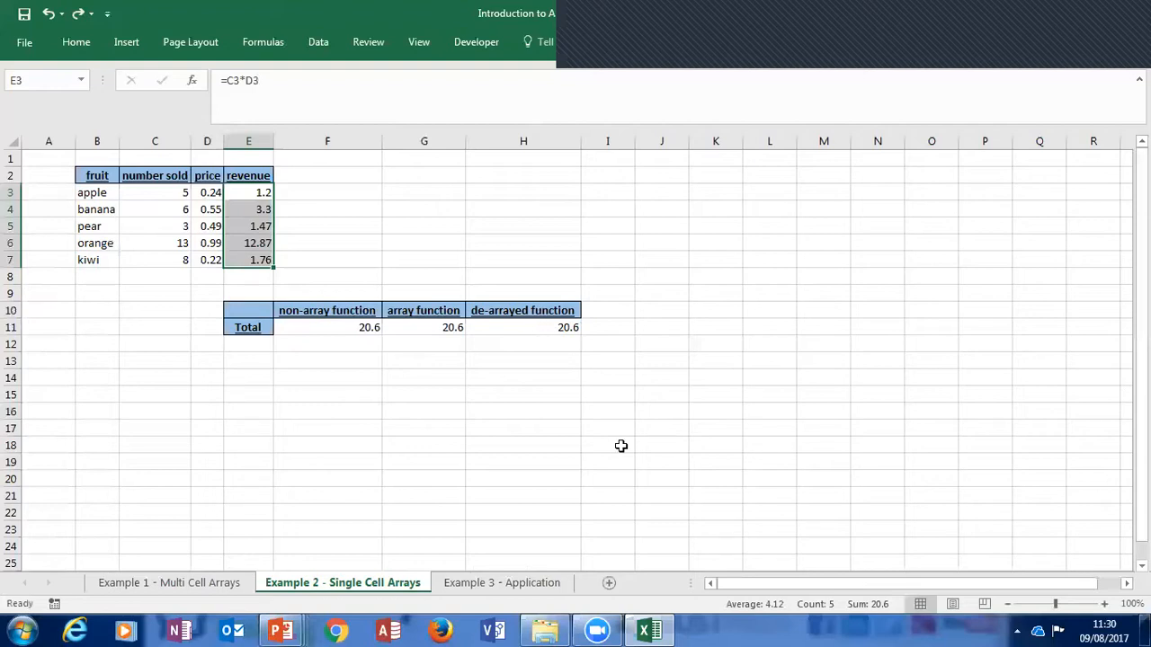
key(ctrl+z)
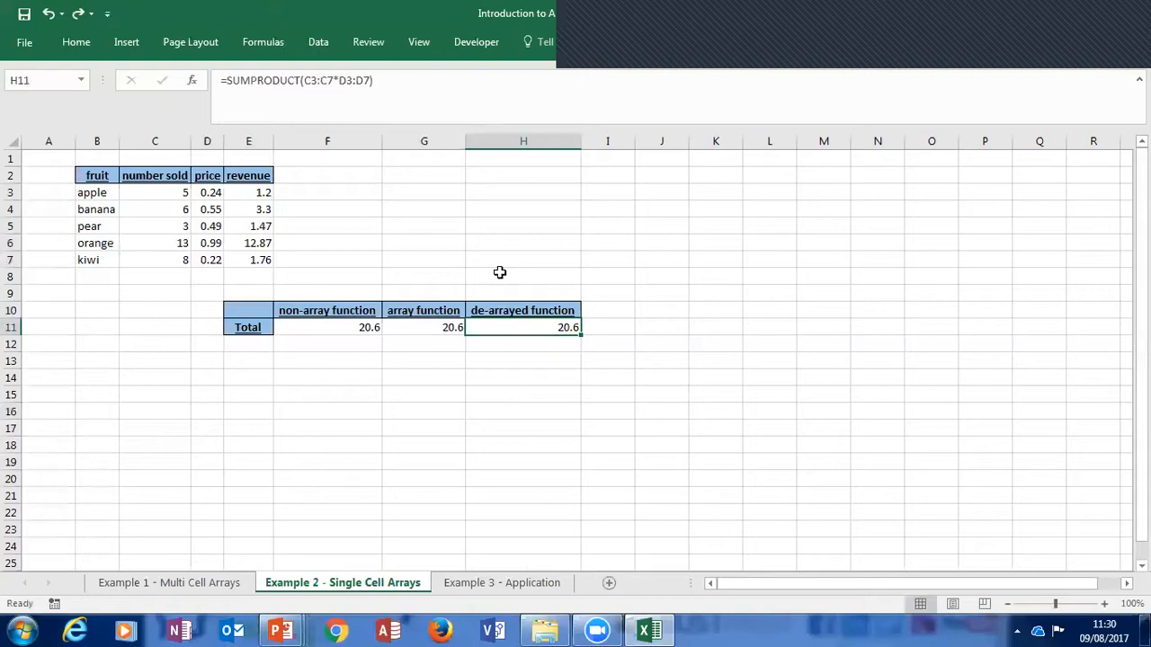
Compare the array SUM formula in G11 with the de-arrayed SUMPRODUCT formula in H11
key(Left)
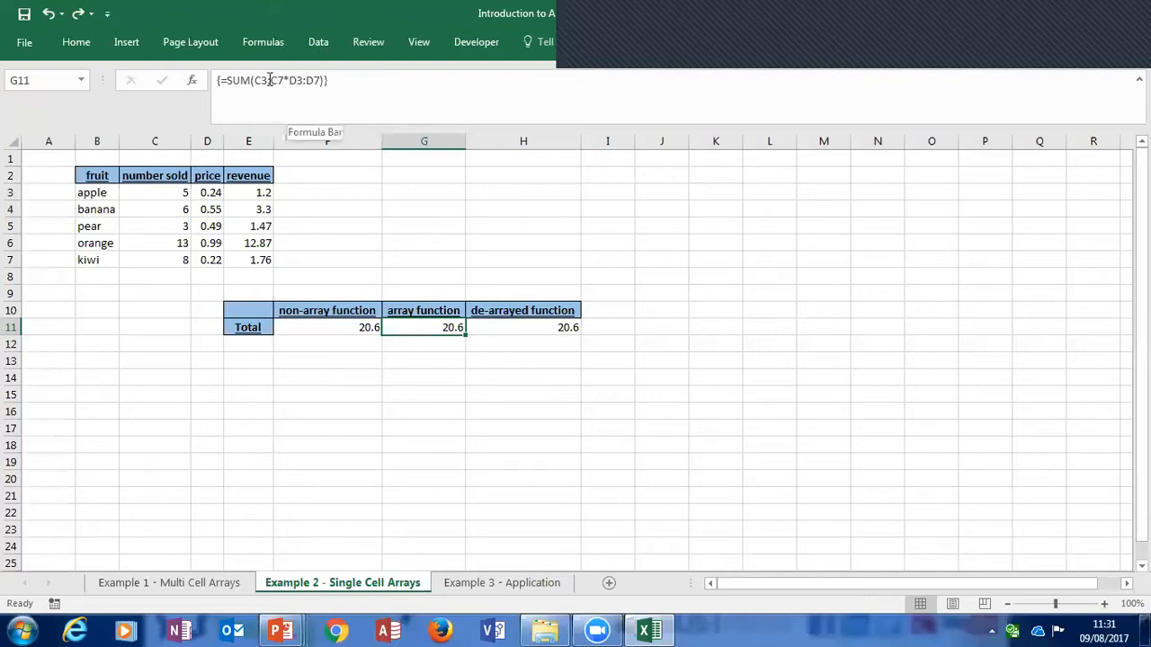
click(521, 327)
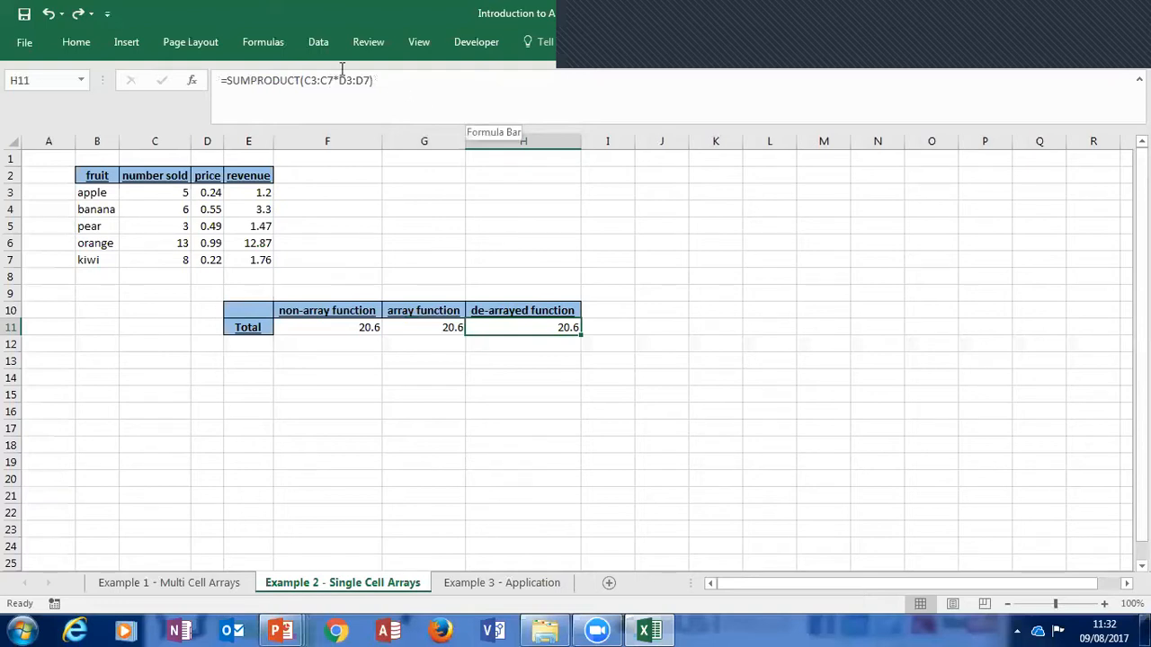
Inspect H11's SUMPRODUCT formula, and recommit G11's array SUM formula as an ordinary non-array formula
click(369, 82)
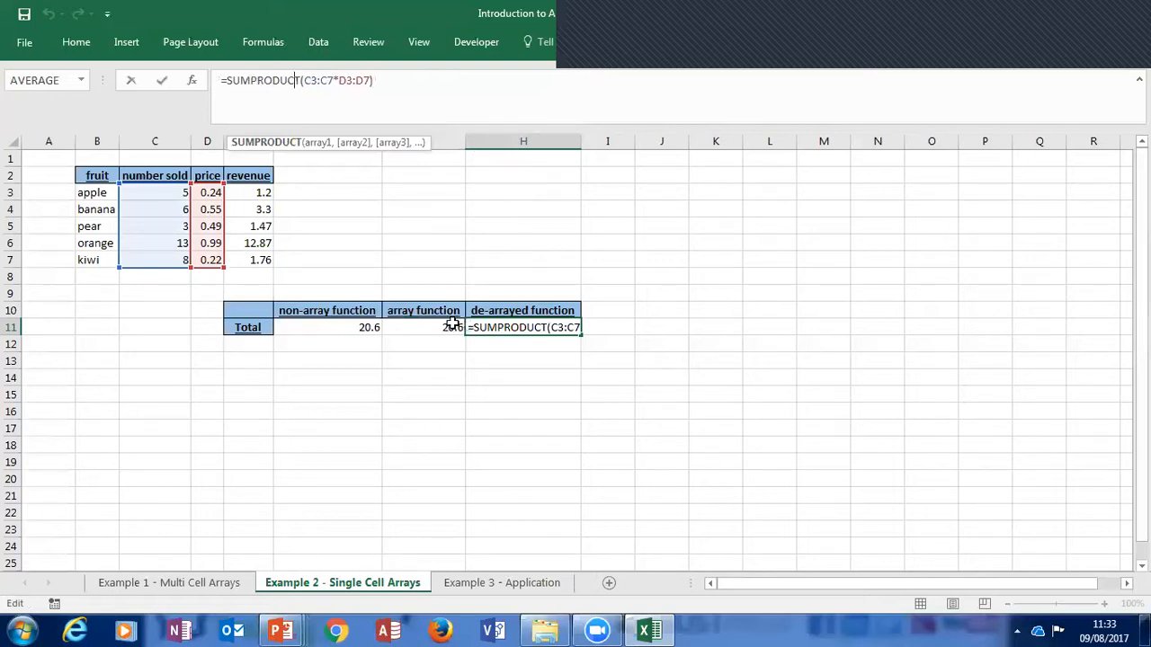
key(Return)
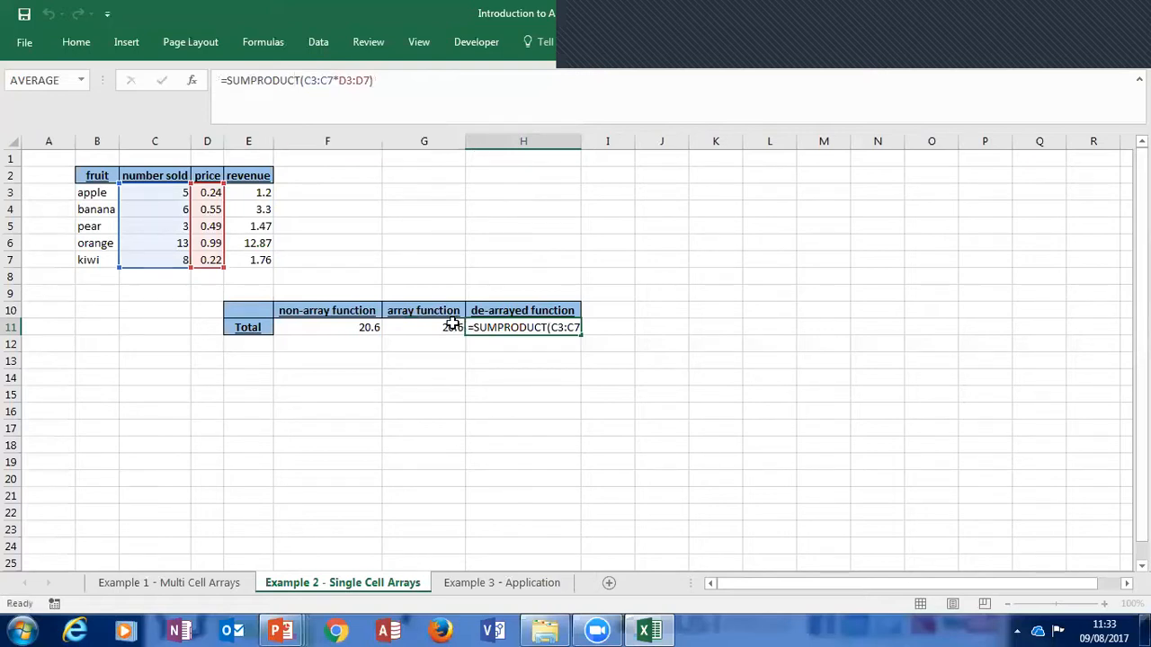
key(Up)
key(Left)
click(392, 94)
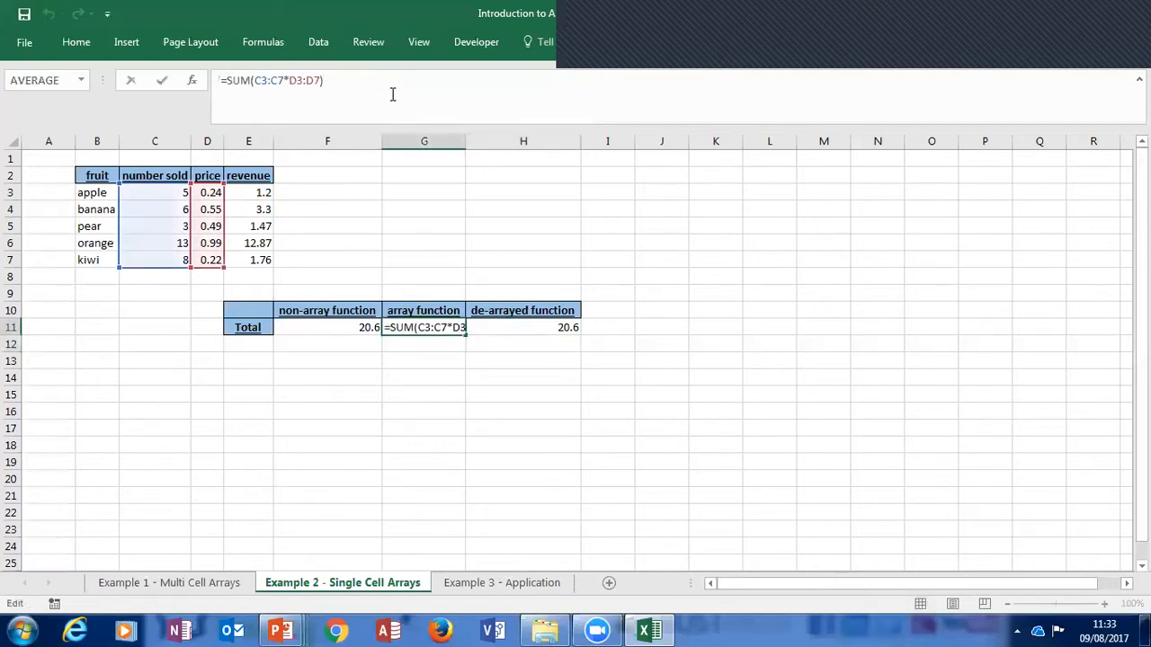
key(Return)
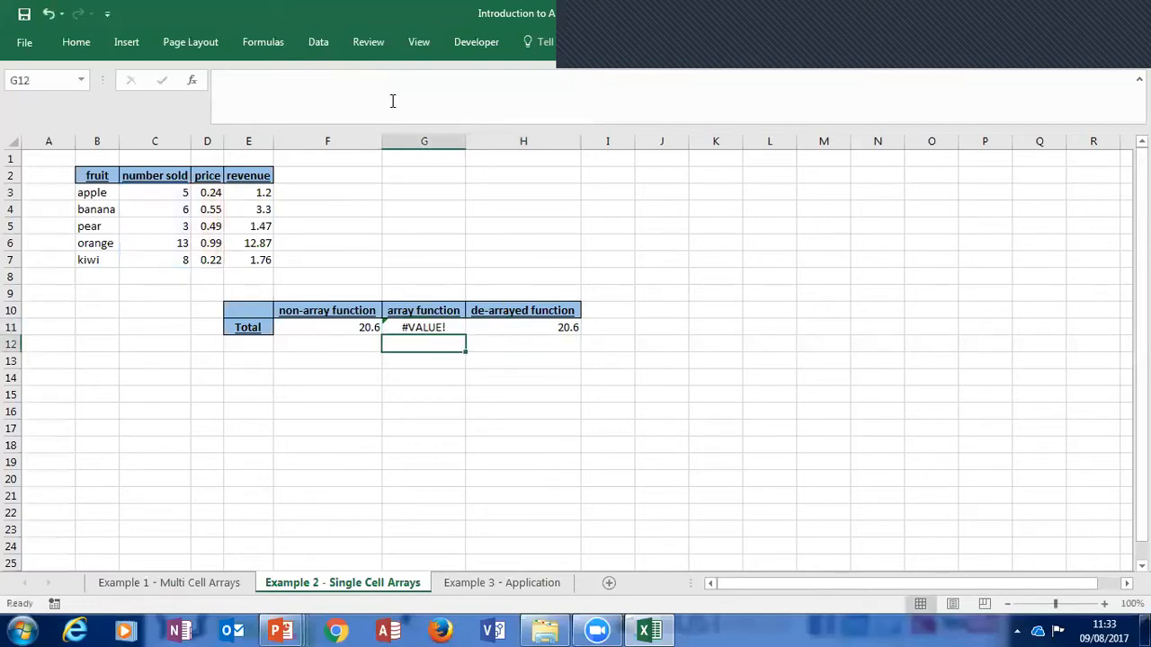
Recommit G11's SUM(C3:C7*D3:D7) formula as an array formula, and compare it with the SUMPRODUCT formula in H11
click(438, 327)
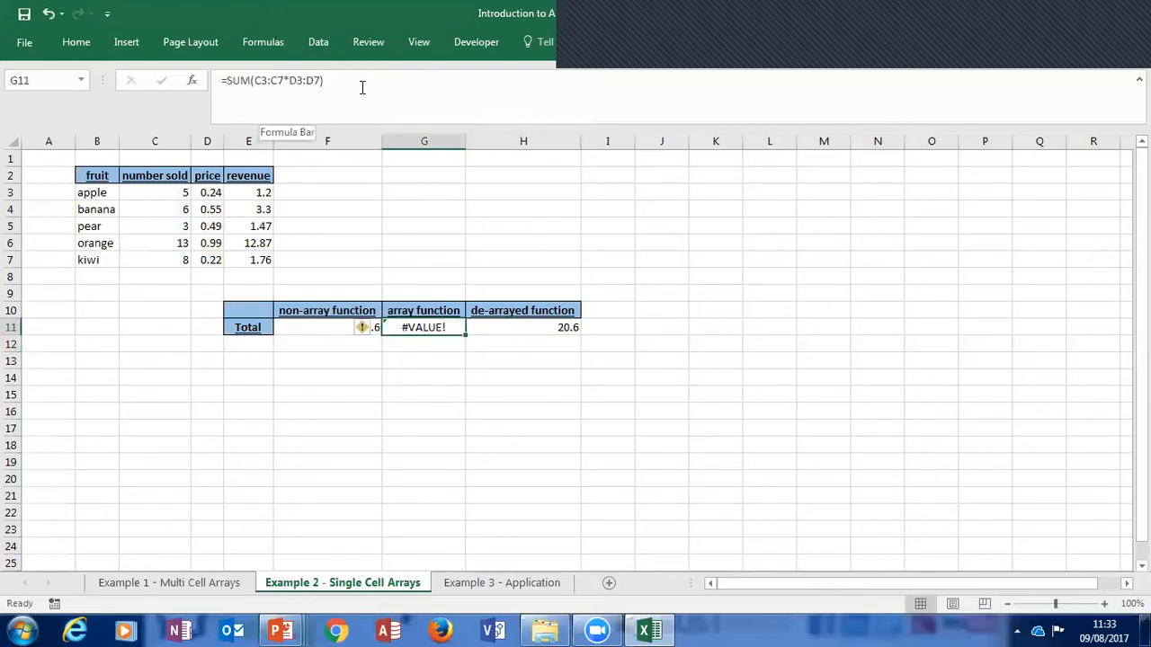
click(417, 97)
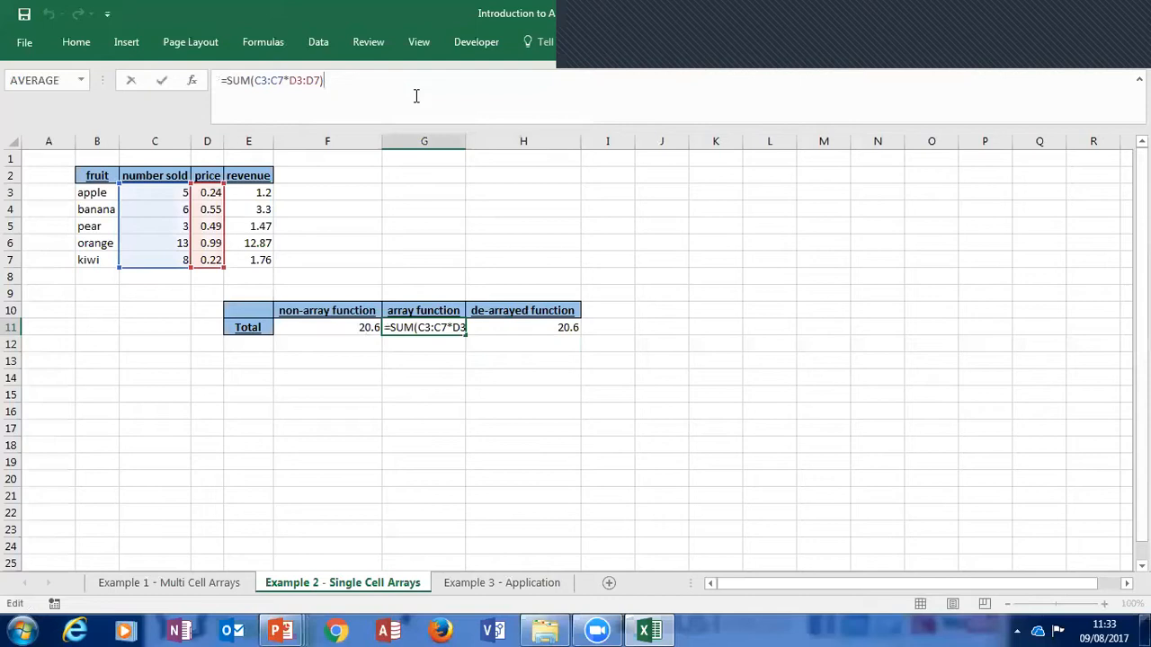
key(ctrl+shift+Return)
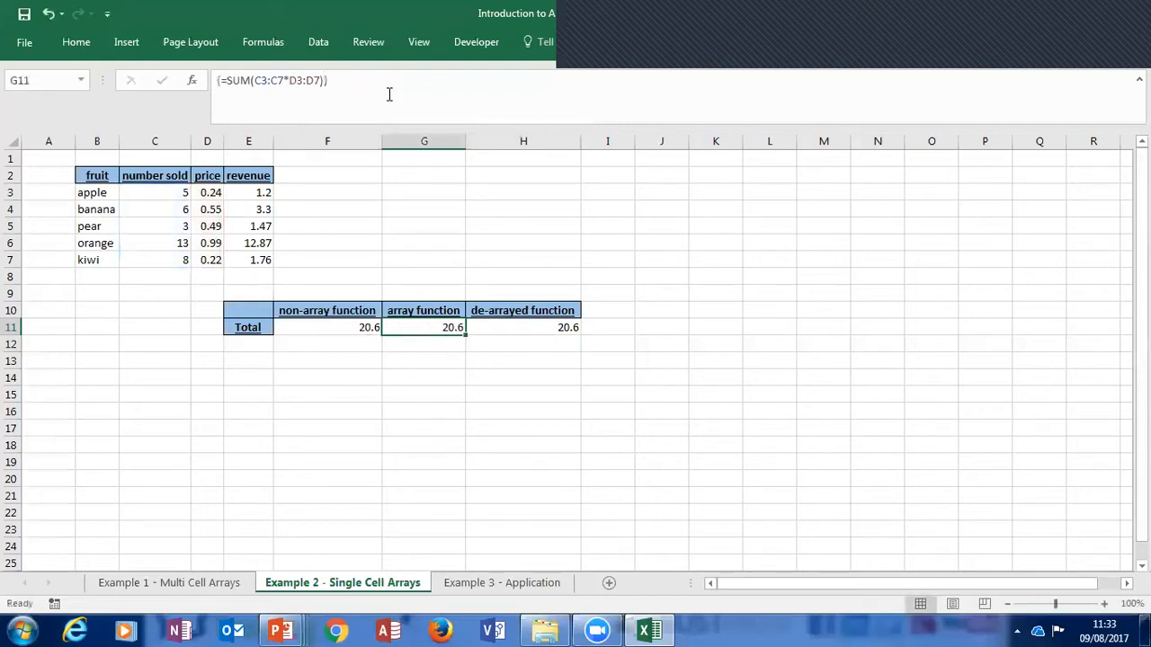
click(315, 101)
key(Escape)
key(Right)
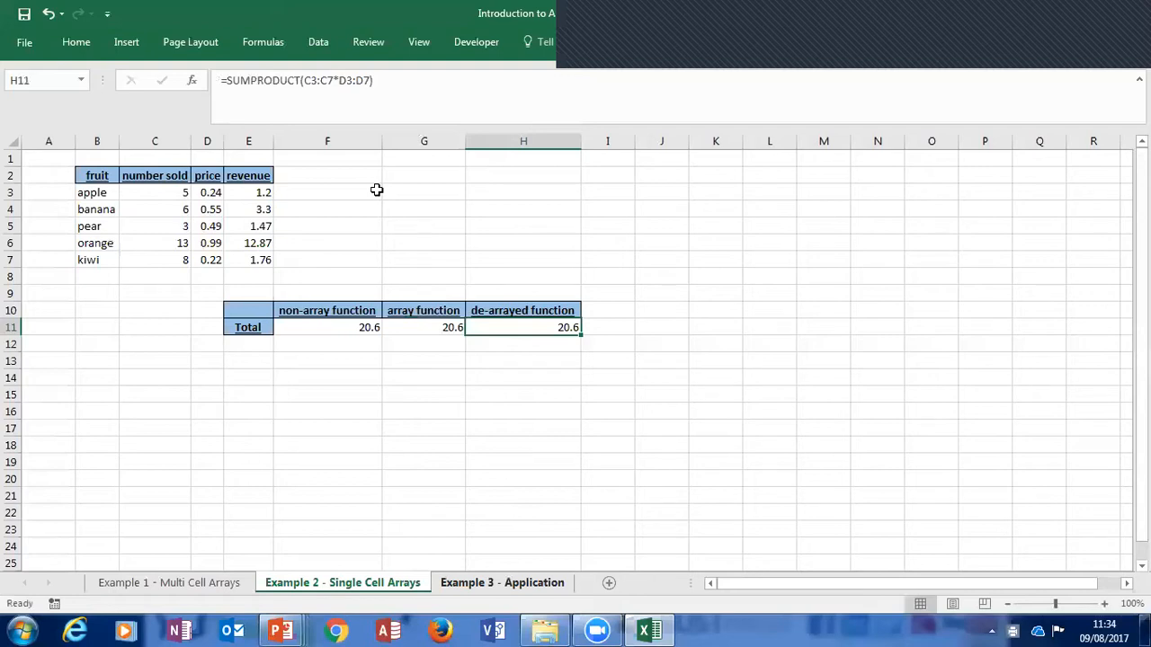
On the Example 3 - Application sheet, examine the Sum ignoring errors formula in D3 and the numbers and errors in B3:B9
key(ctrl+Page_Down)
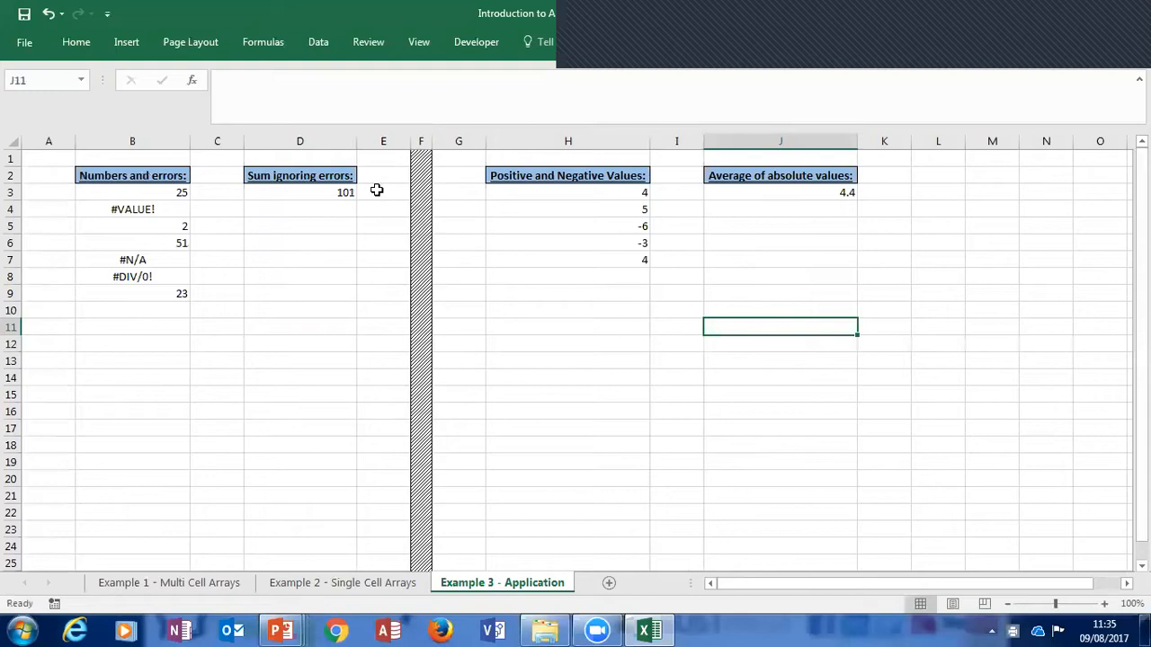
click(312, 194)
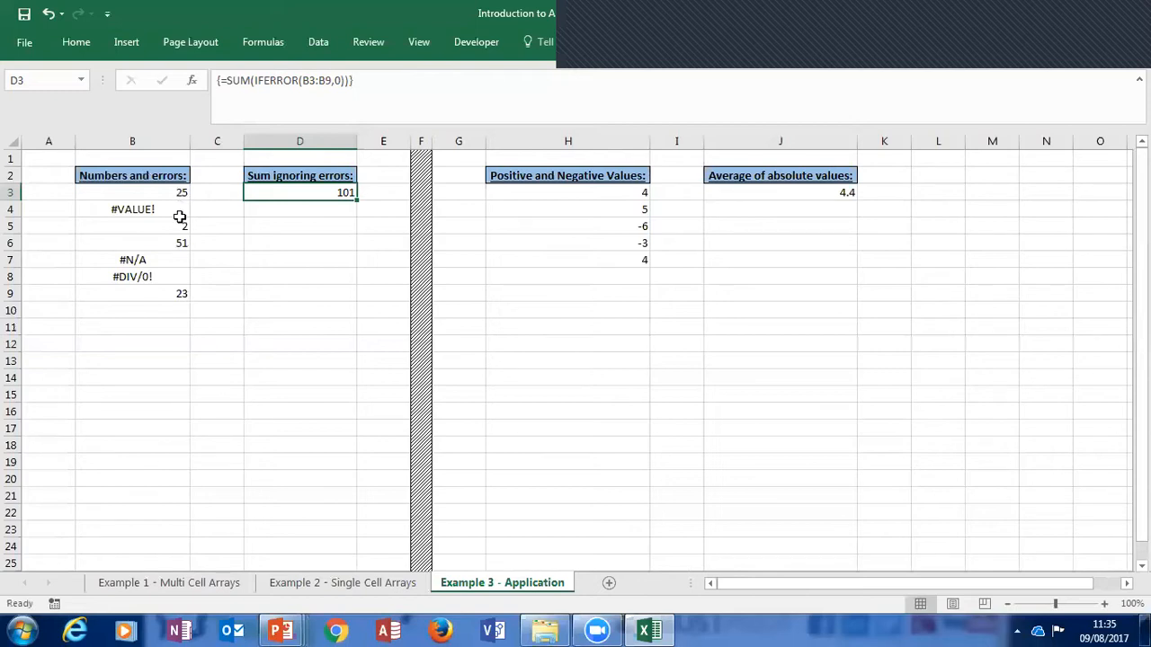
click(180, 215)
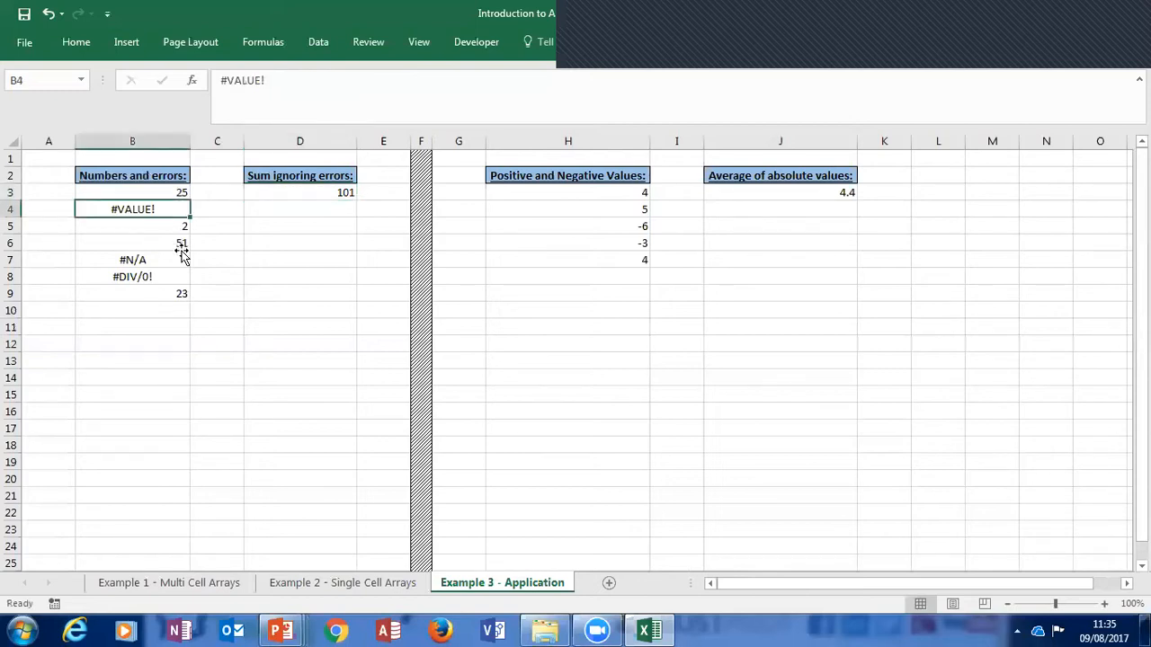
click(182, 260)
key(Down)
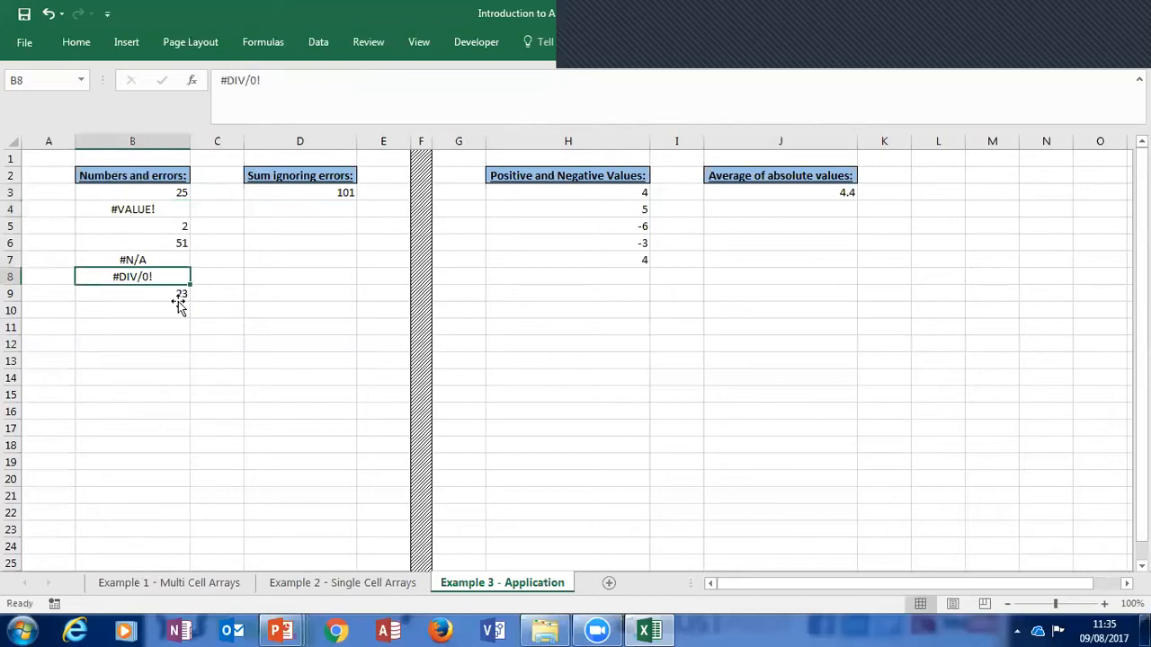
key(Up)
key(Up)
key(Up)
key(Up)
key(Up)
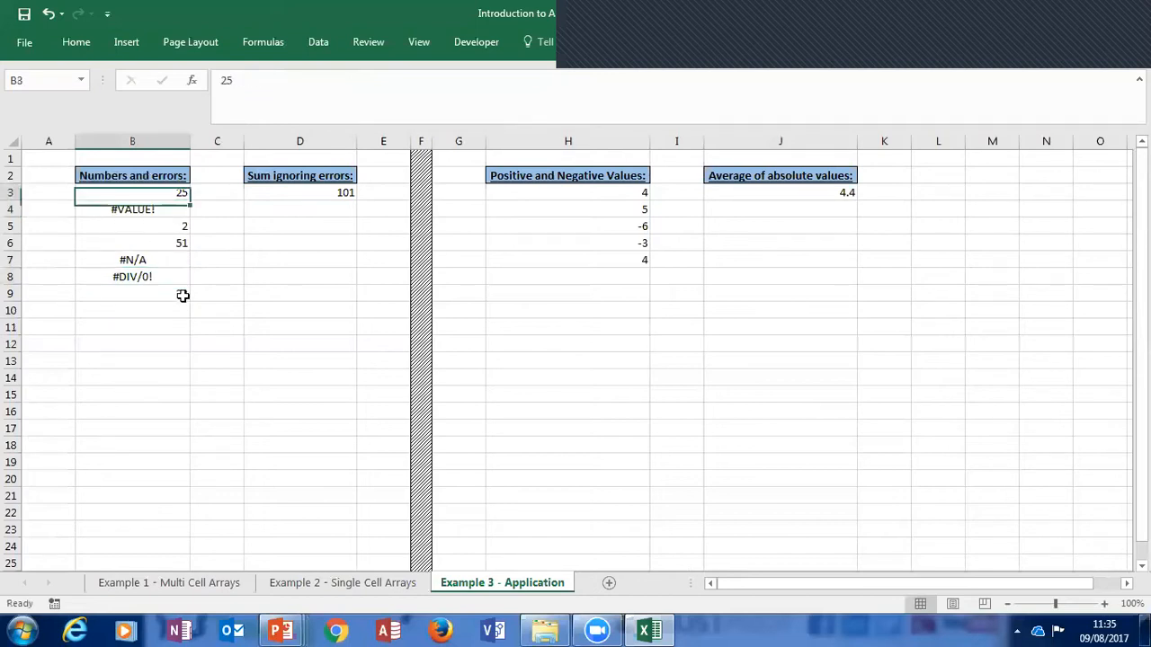
key(Down)
key(Down)
key(Down)
key(Down)
key(Down)
key(Down)
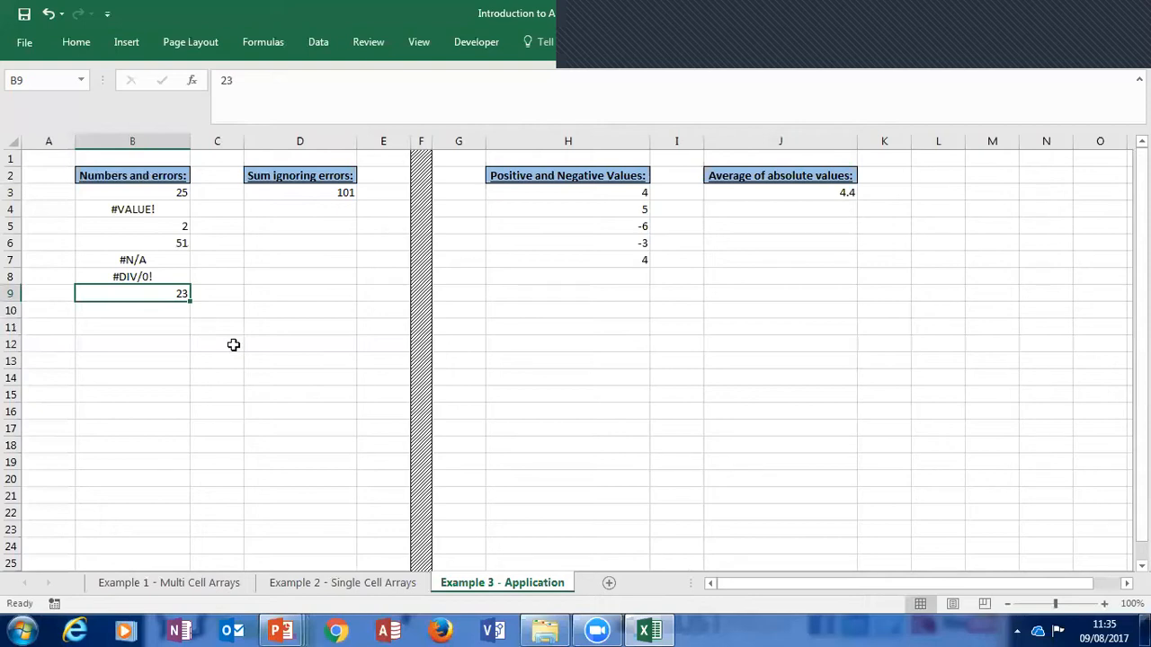
key(Up)
key(Up)
key(Up)
key(Down)
key(Down)
key(Down)
Enter =SUM(B3:B9) in B11 to test an ordinary sum over the numbers and errors
click(173, 326)
text(=)
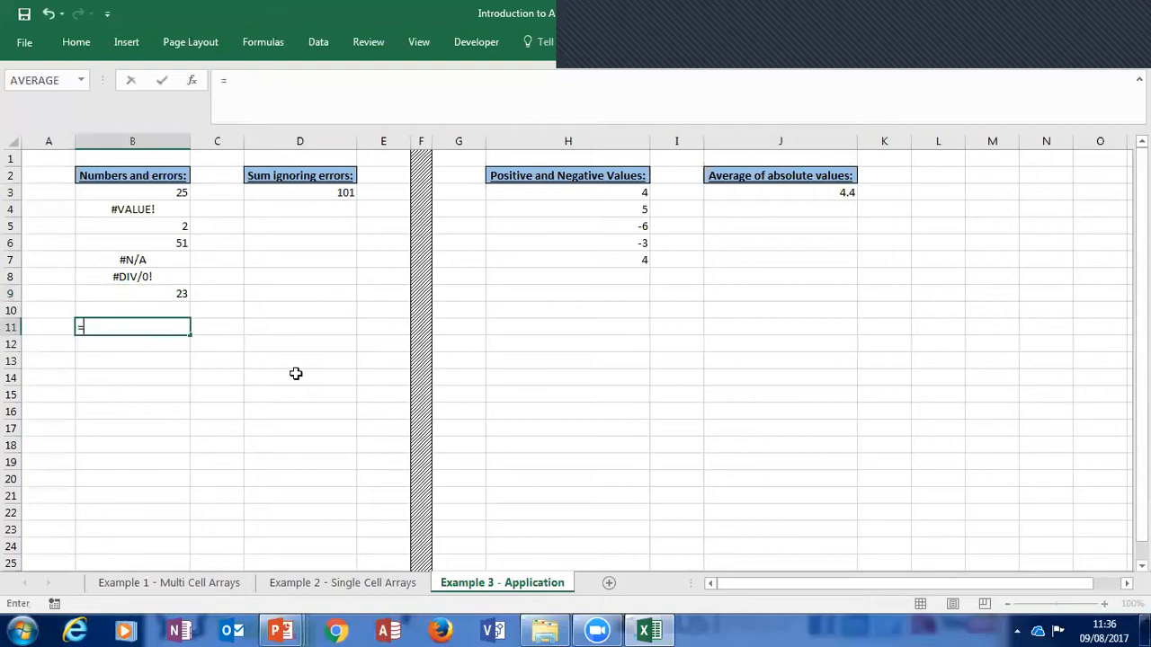
text(sum()
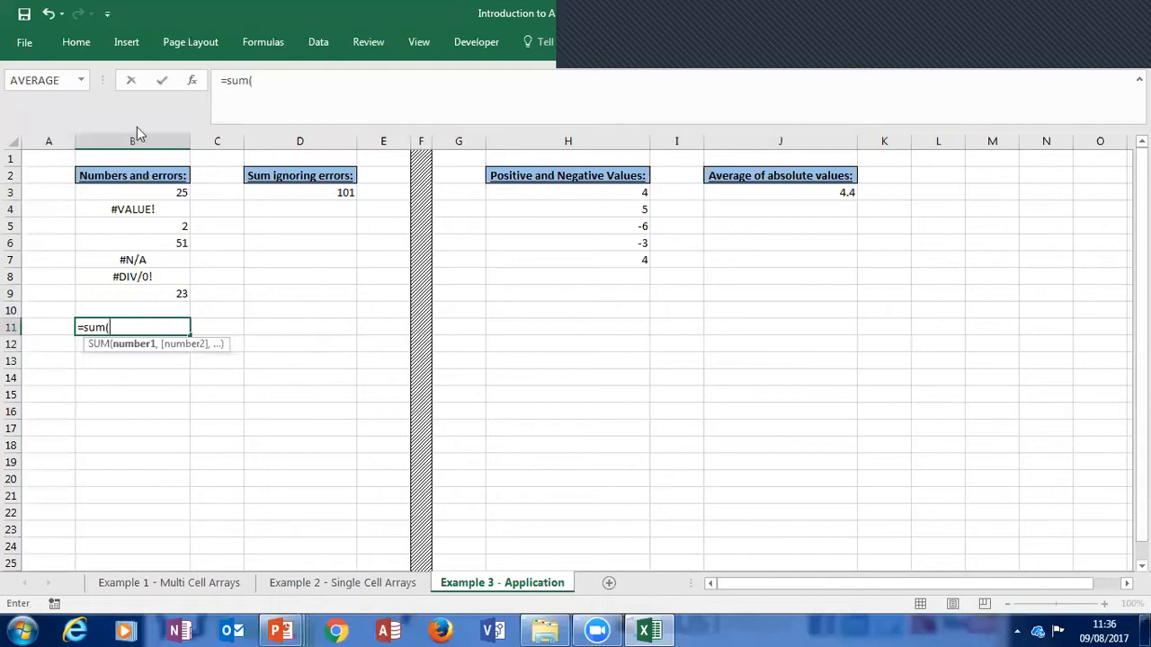
drag(334, 280, 149, 252)
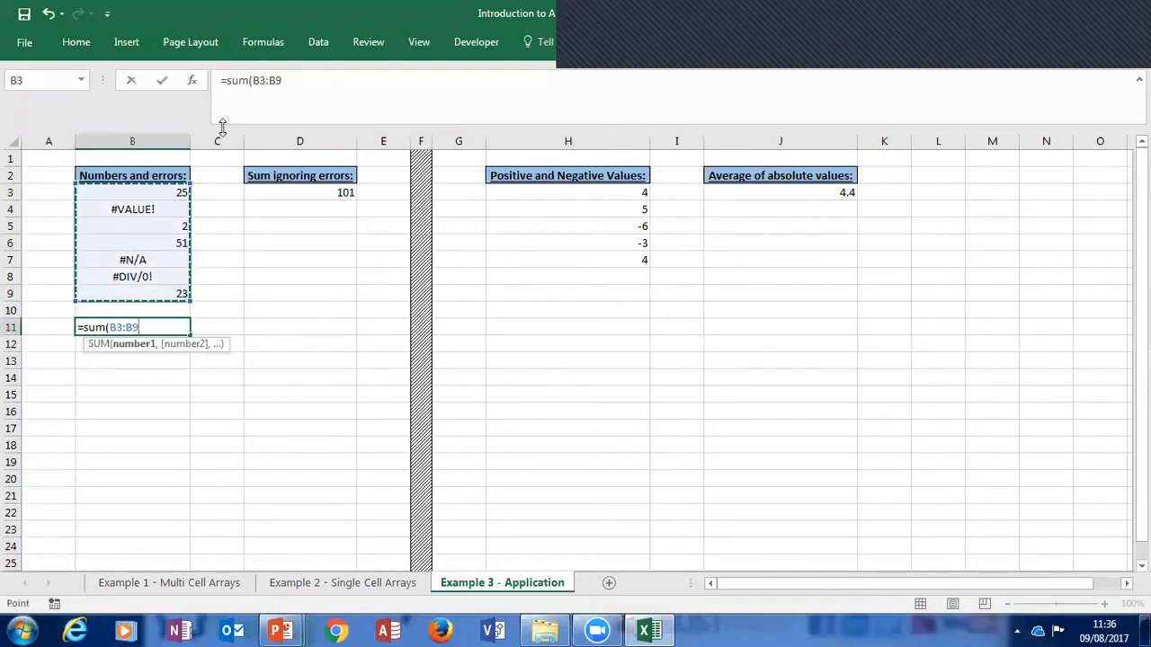
key(Return)
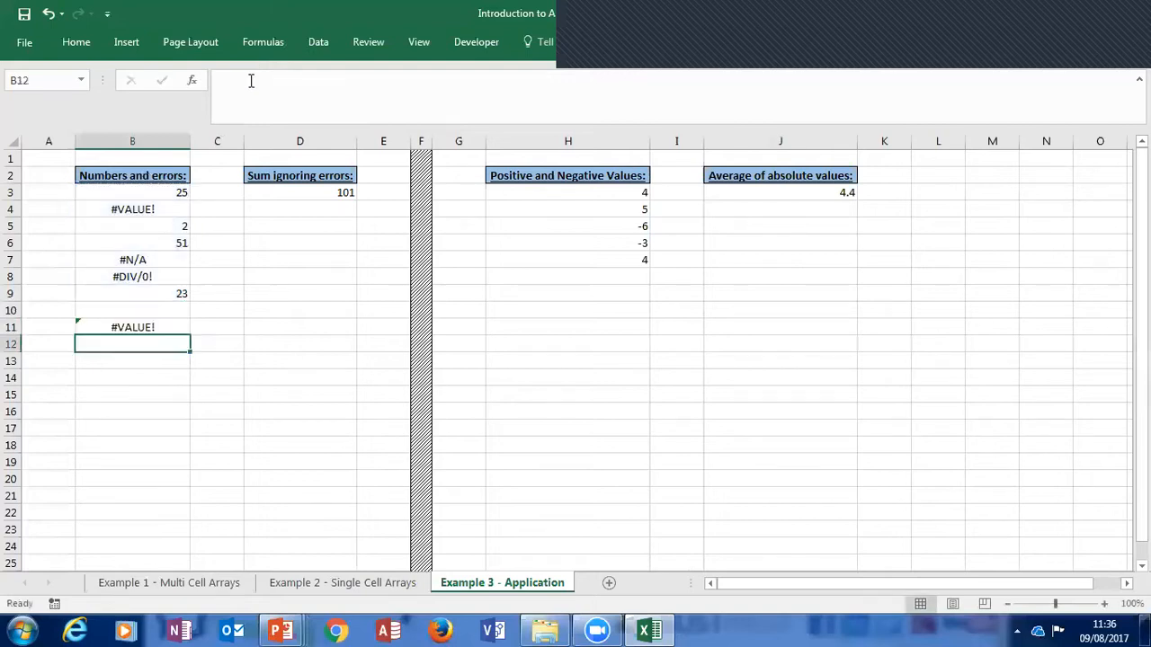
Replace the SUM function in B11 with COUNT over the same range B3:B9
key(Up)
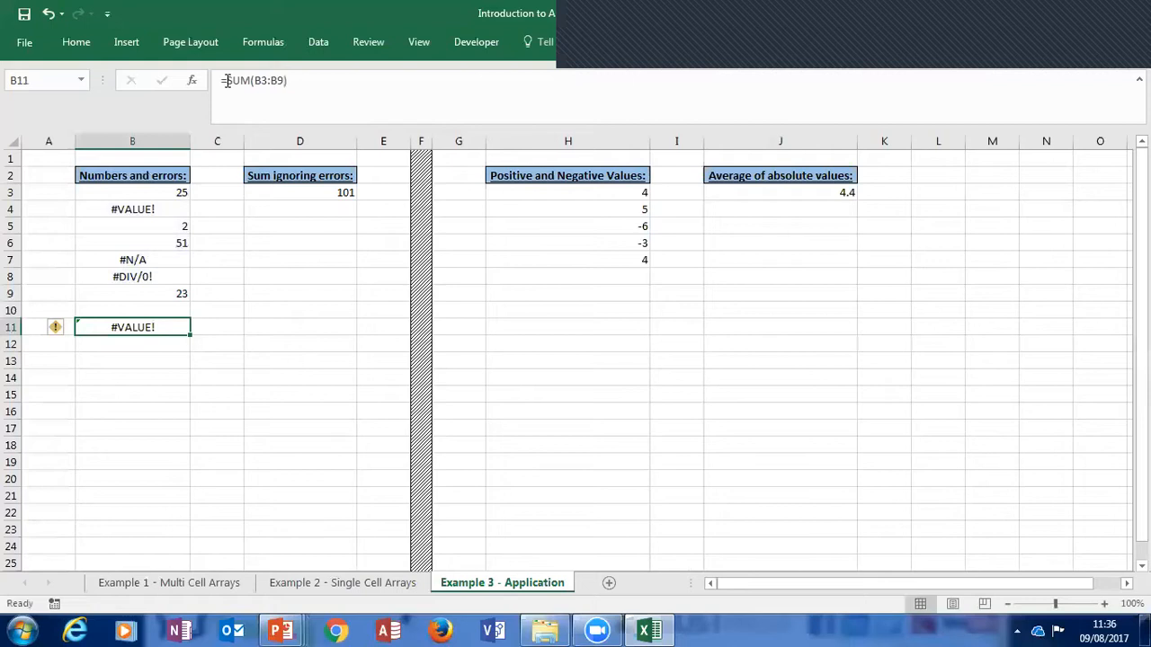
double_click(228, 81)
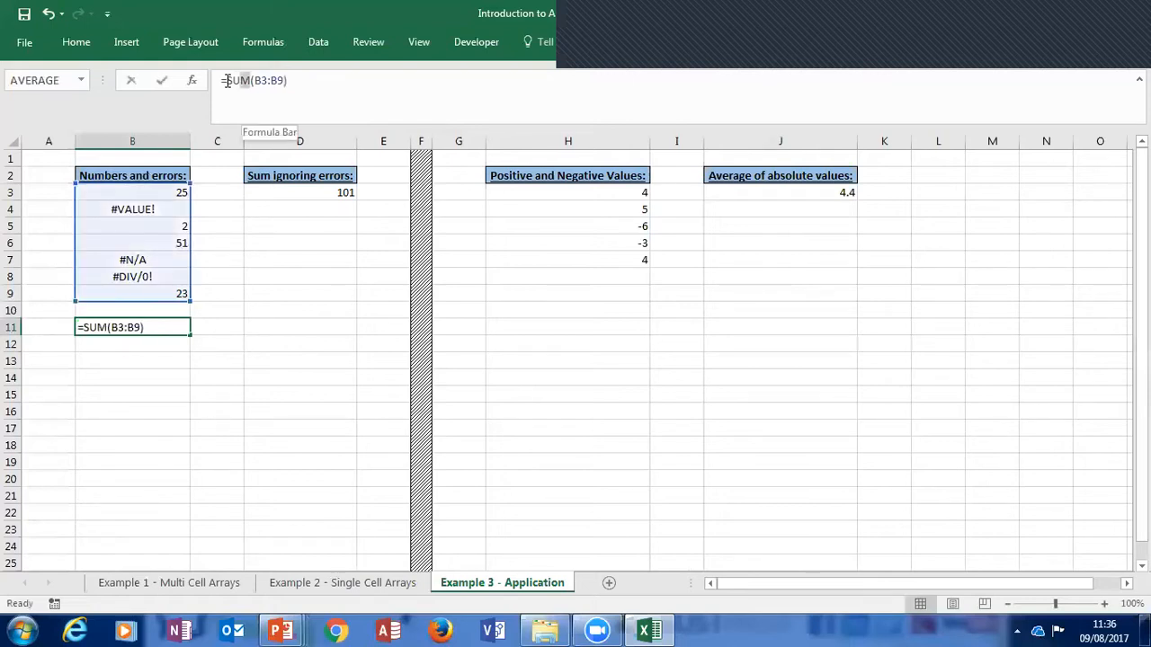
text(count)
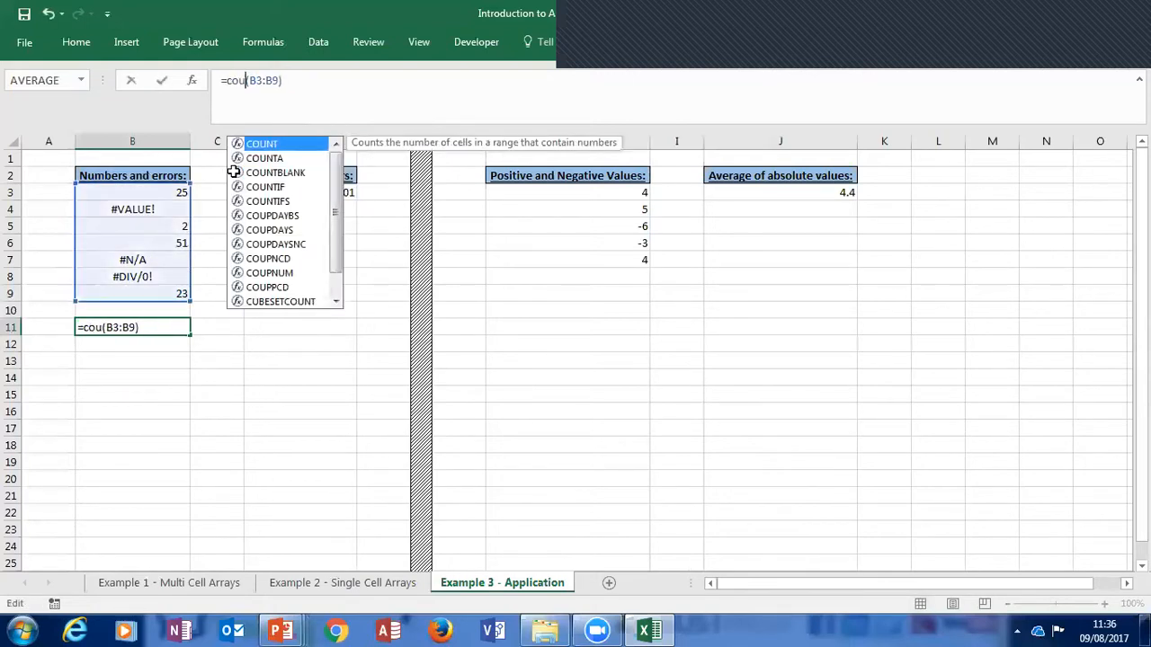
key(Return)
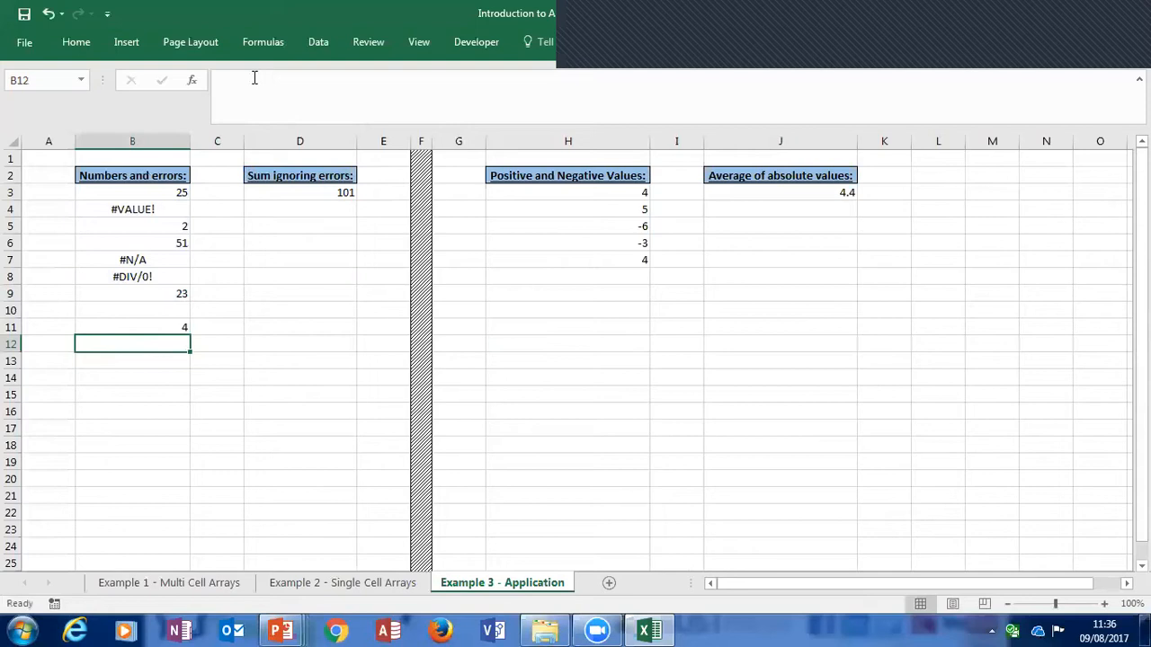
Replace the COUNT function in B11 with AVERAGE over B3:B9, and clear the test formula from the cell
key(Up)
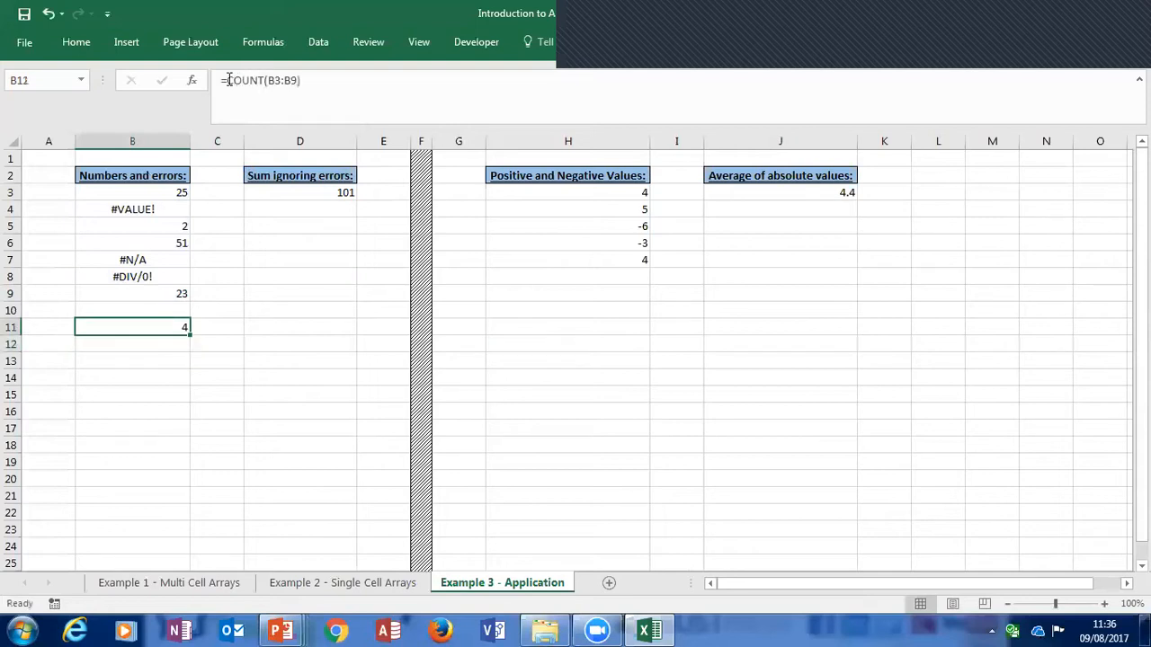
click(227, 80)
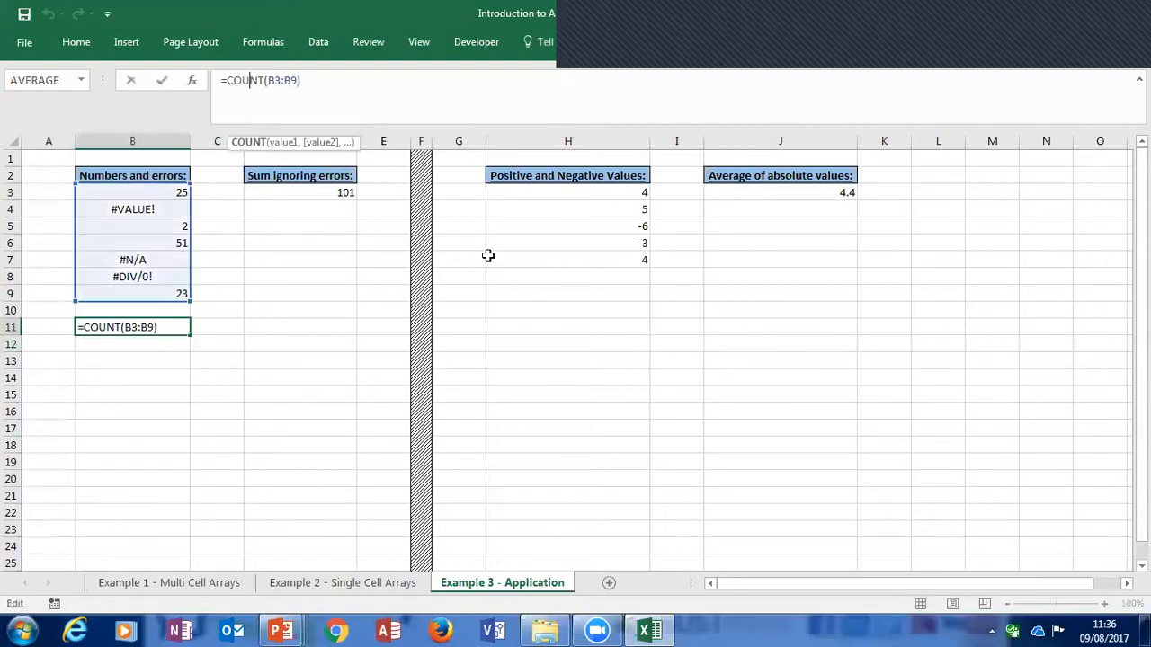
key(shift+Left)
key(shift+Left)
key(shift+Left)
key(shift+Left)
key(shift+Left)
text(average)
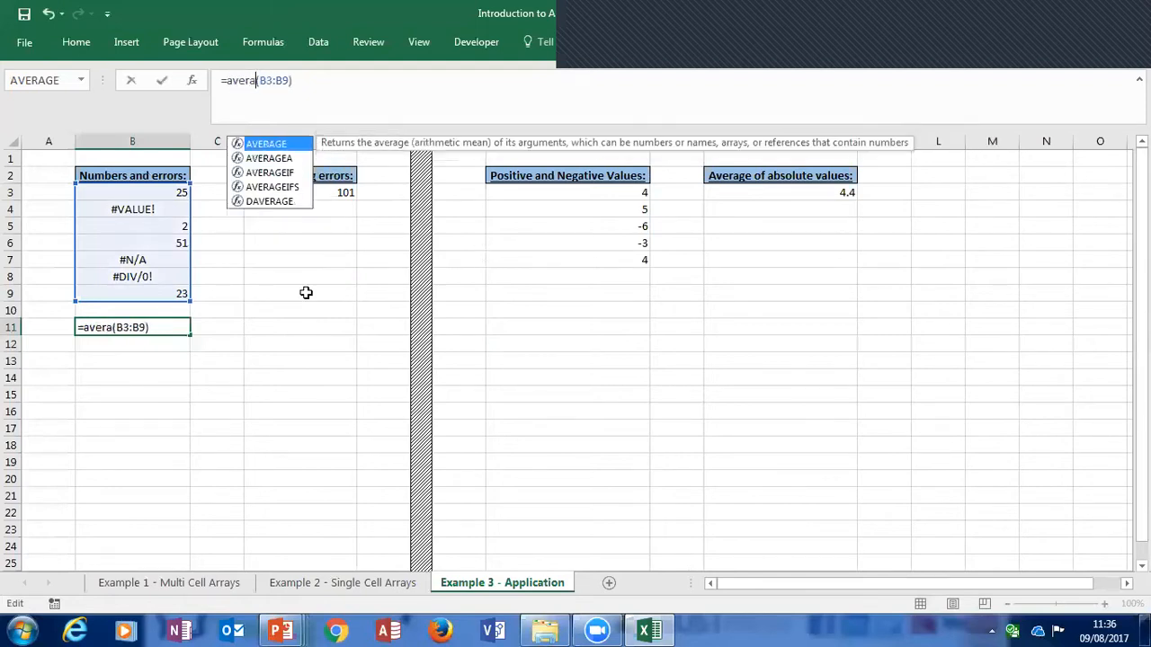
key(Return)
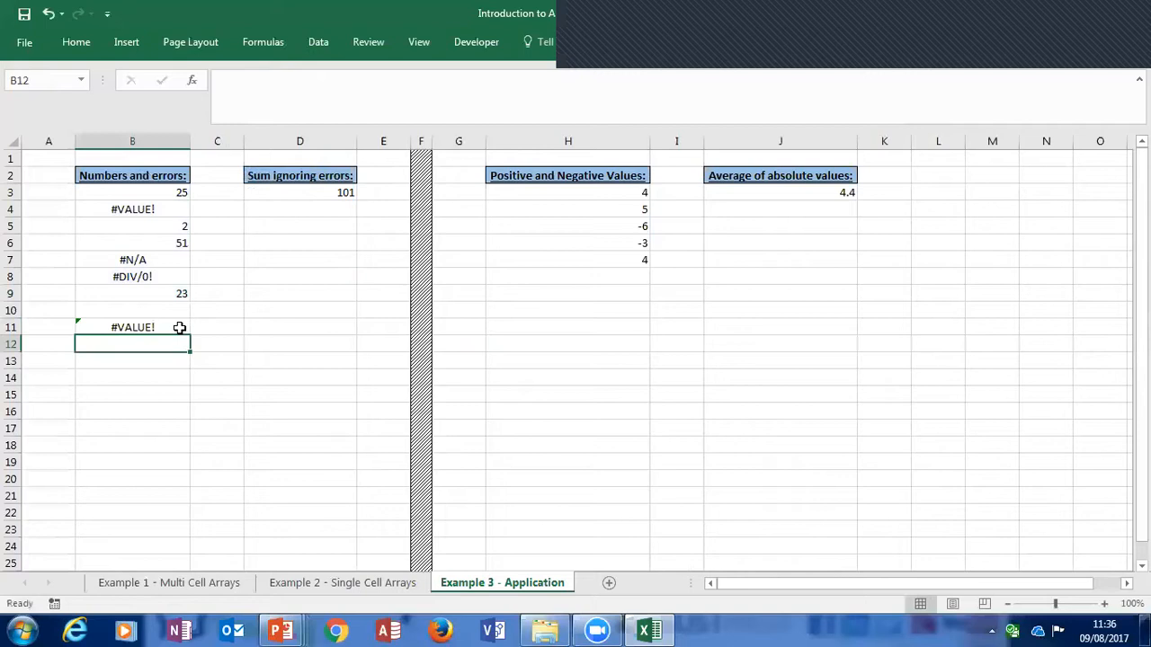
key(Up)
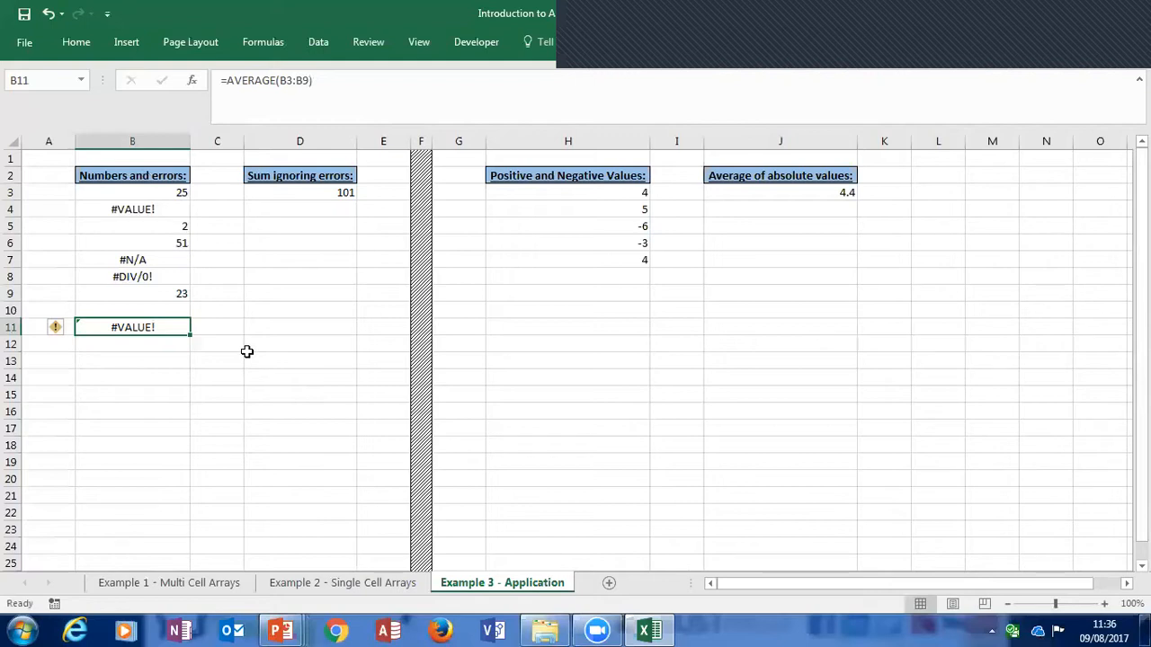
key(Delete)
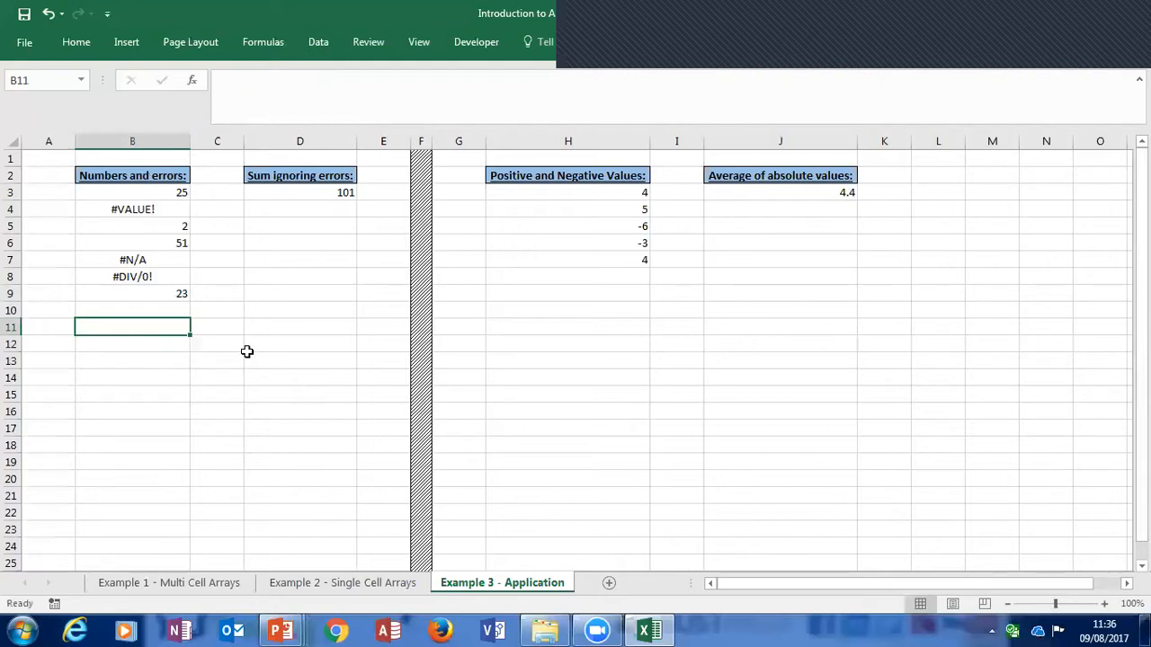
Review the array formula in D3, and enter =IFERROR(B3,0) in C3 as a helper formula beside the first number
click(258, 193)
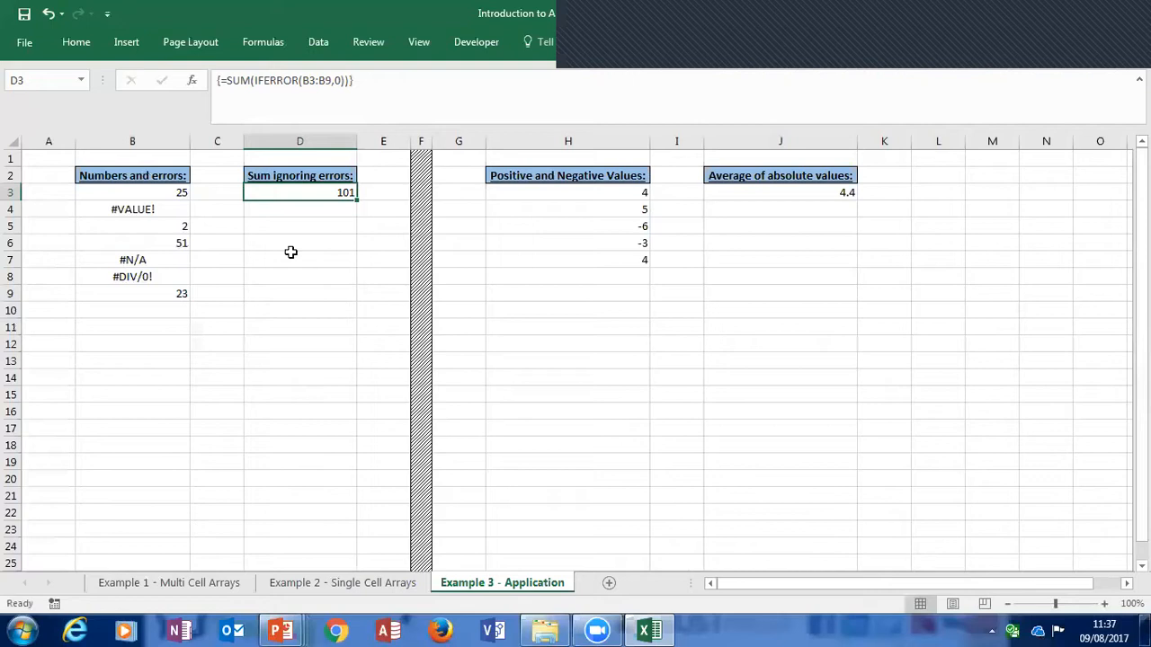
click(238, 190)
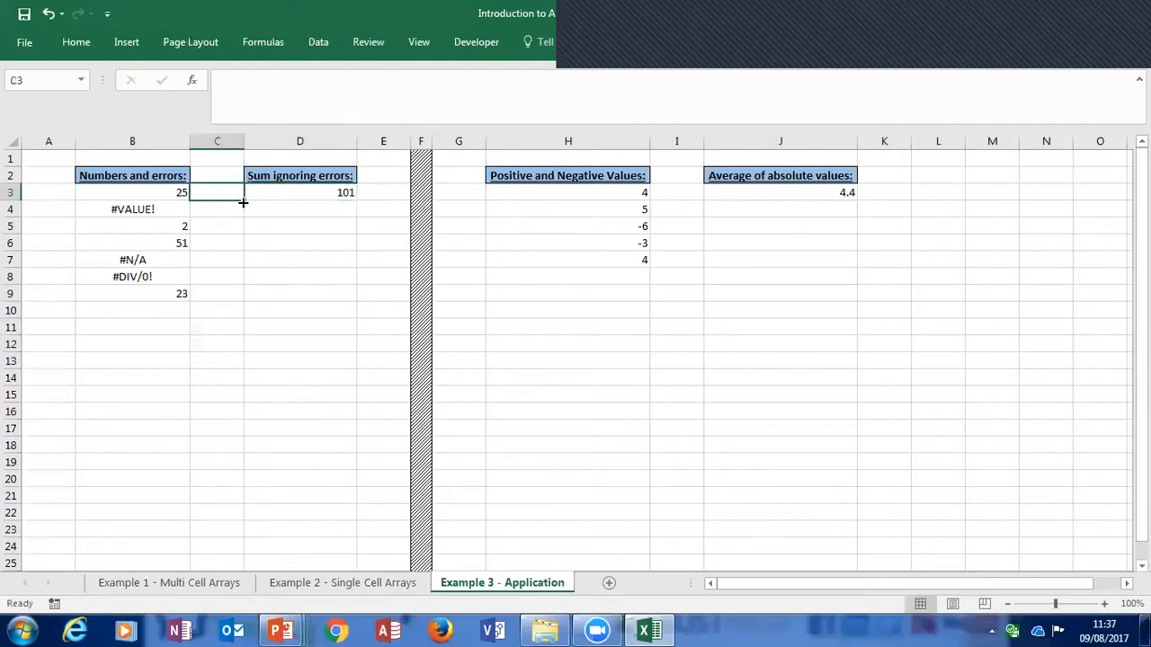
text(=IFERROR()
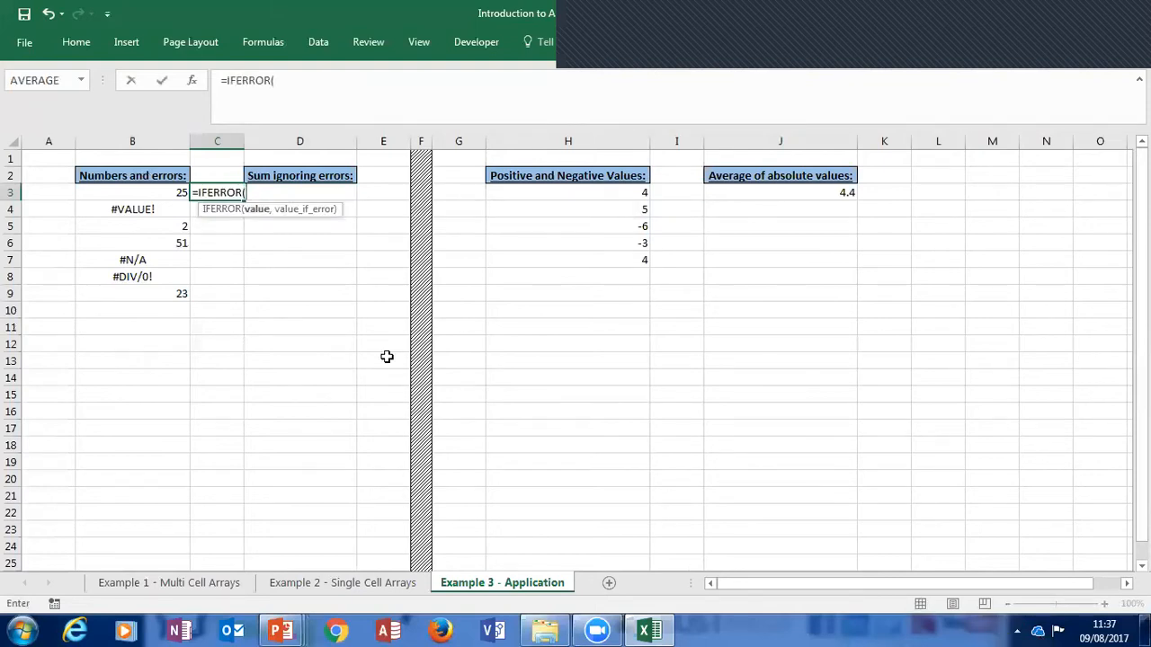
key(Left)
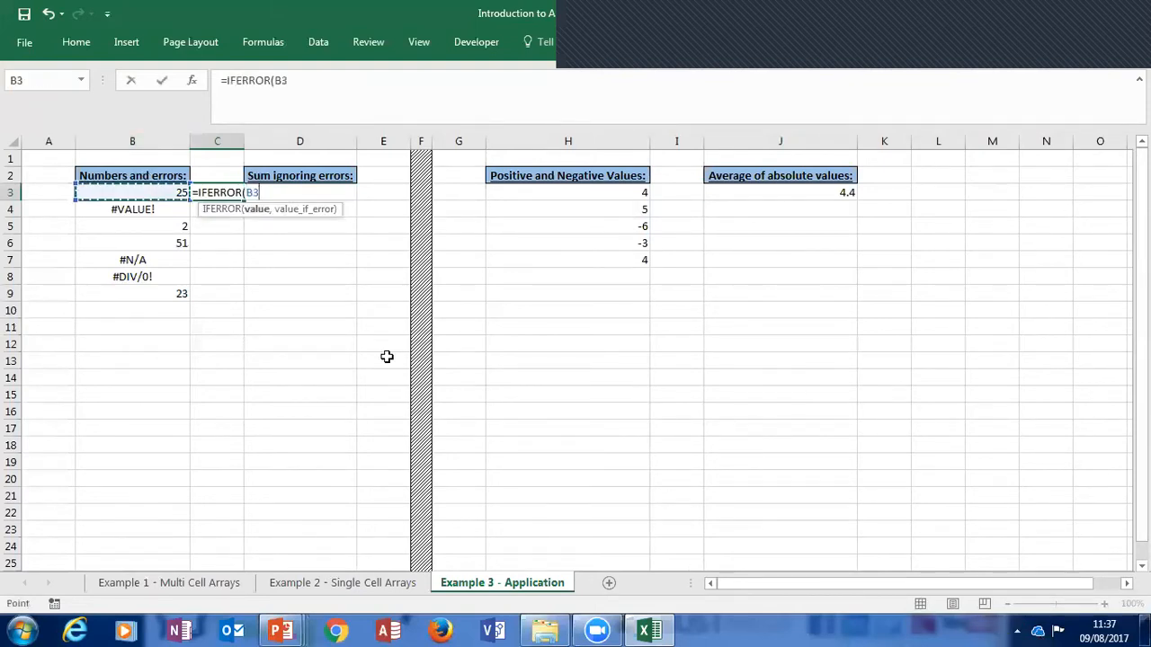
text(,)
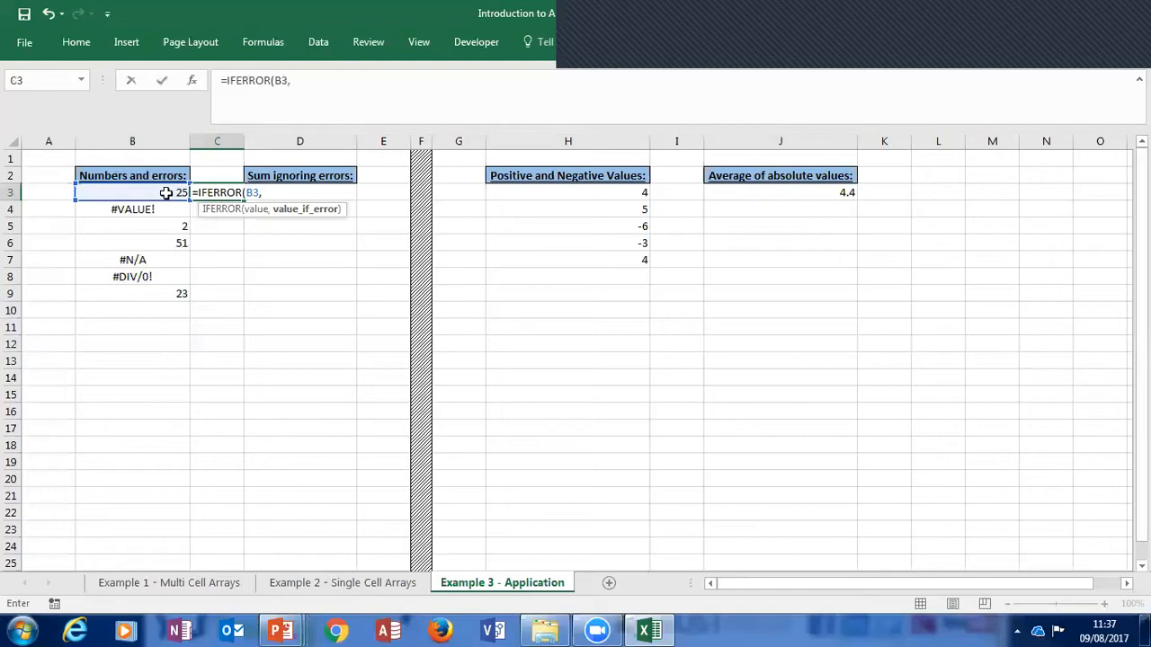
text(0))
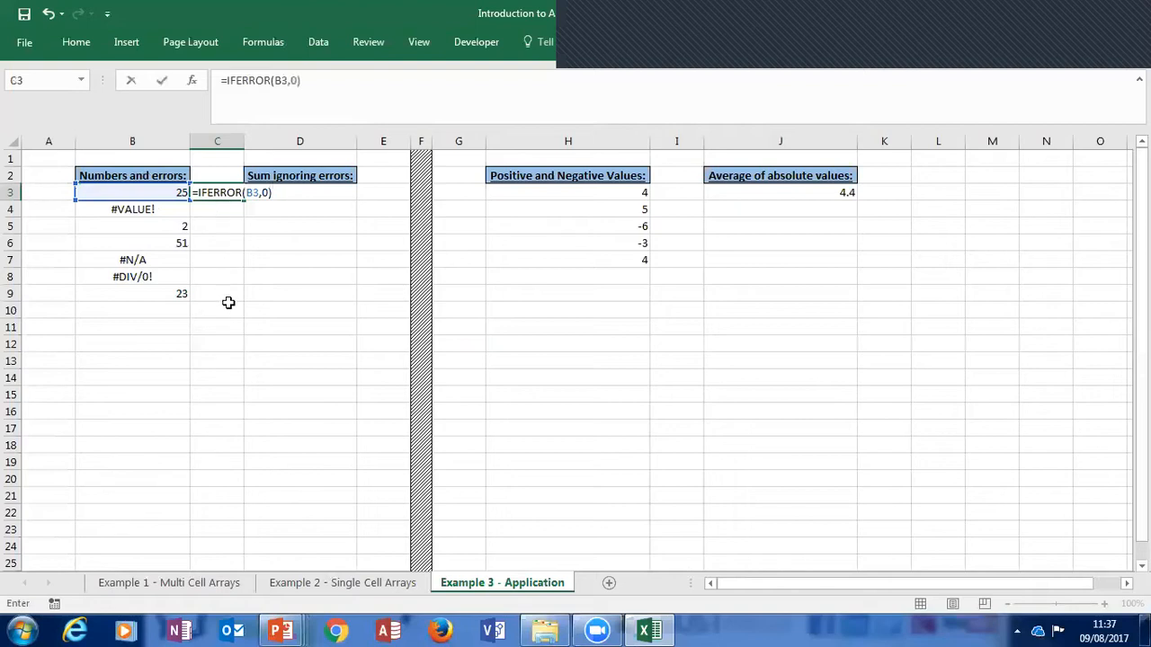
key(Return)
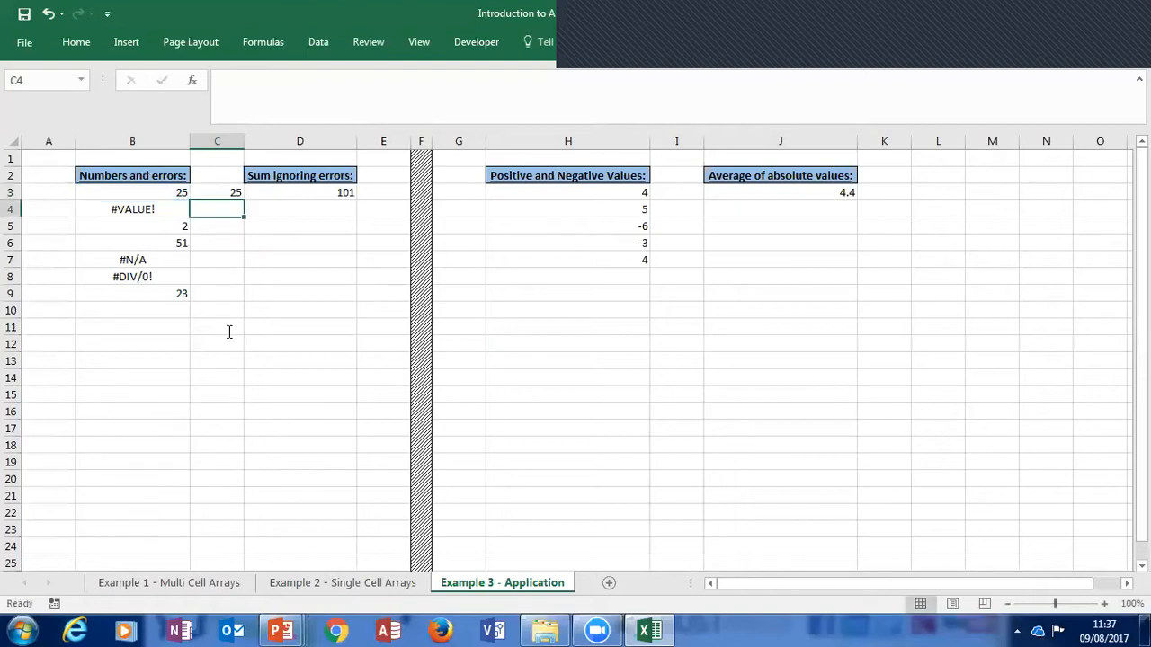
Fill the IFERROR helper formula from C3 down to C9, and enter =SUM(C3:C9) in C11 to total the helper column
key(Up)
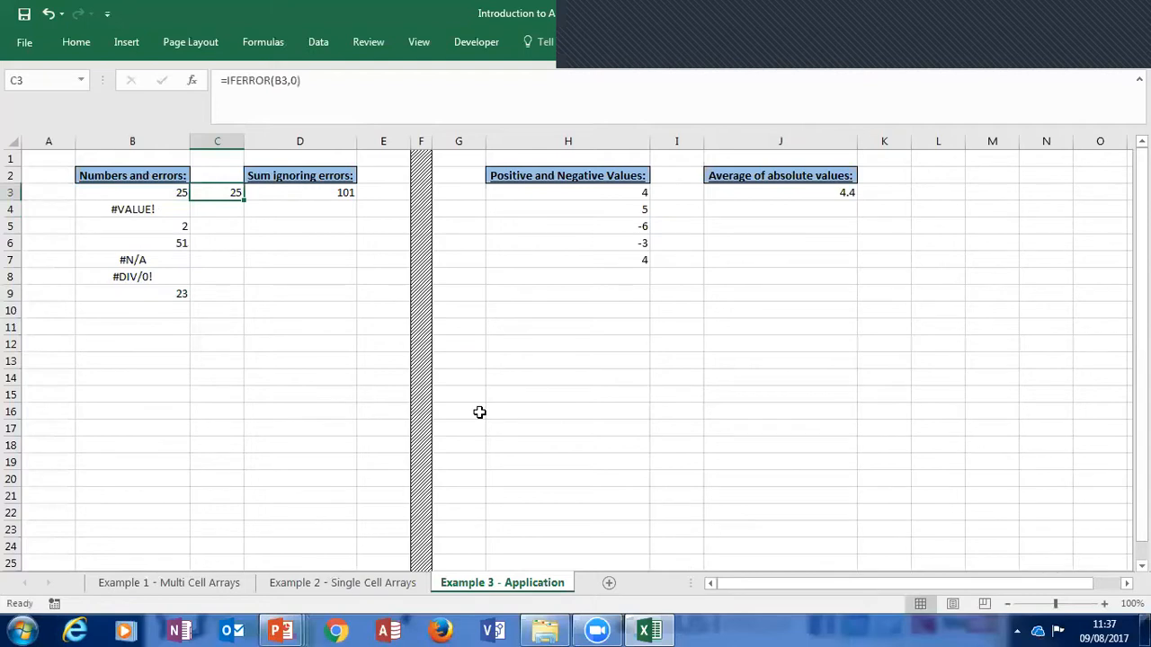
double_click(244, 200)
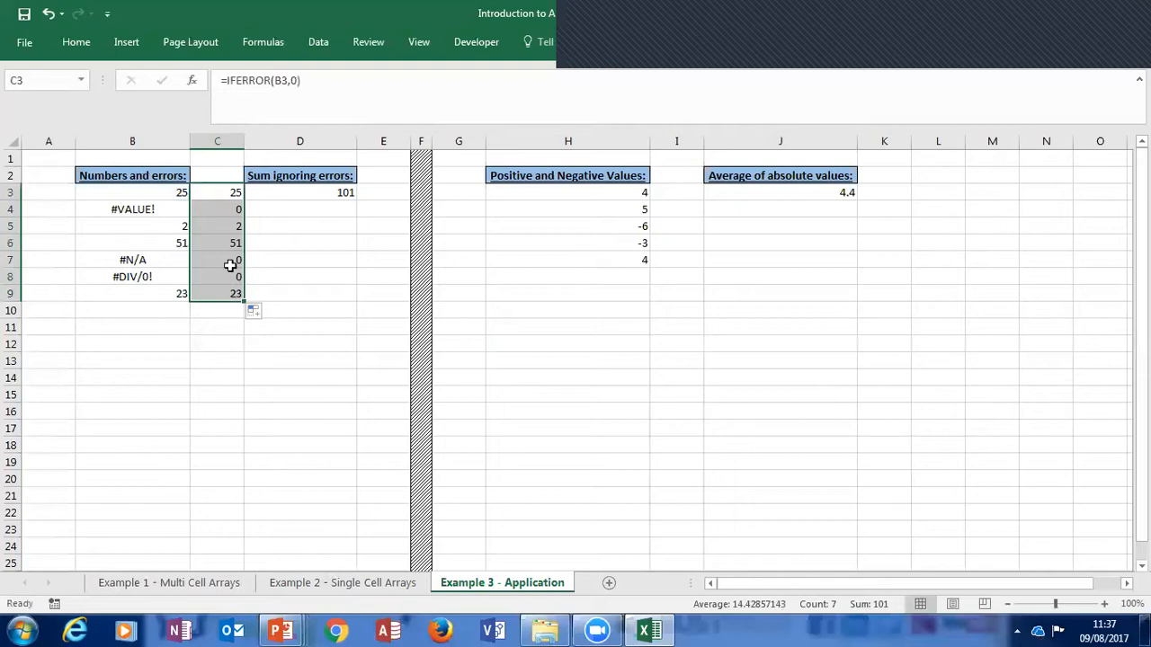
double_click(228, 326)
text(=)
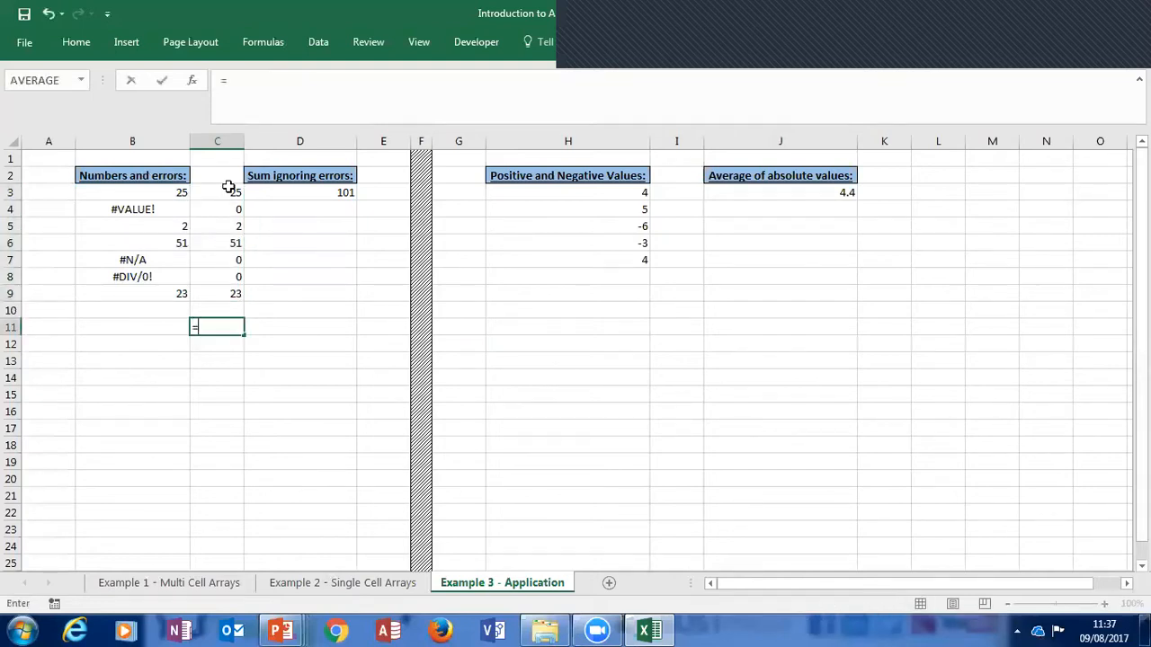
text(s)
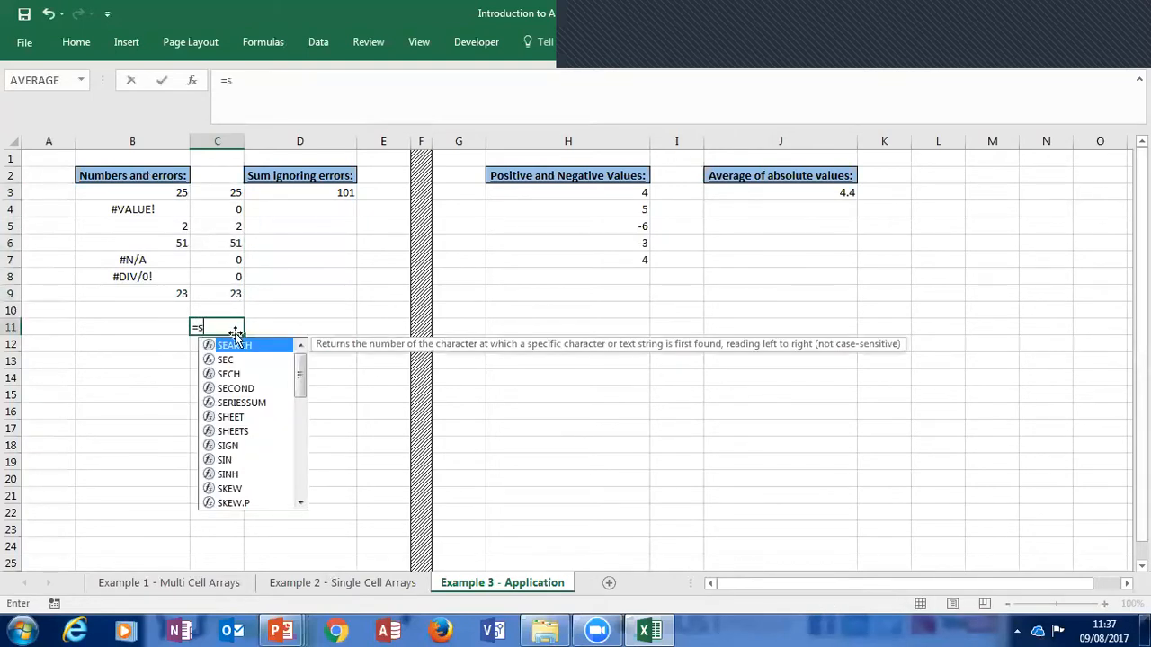
text(um()
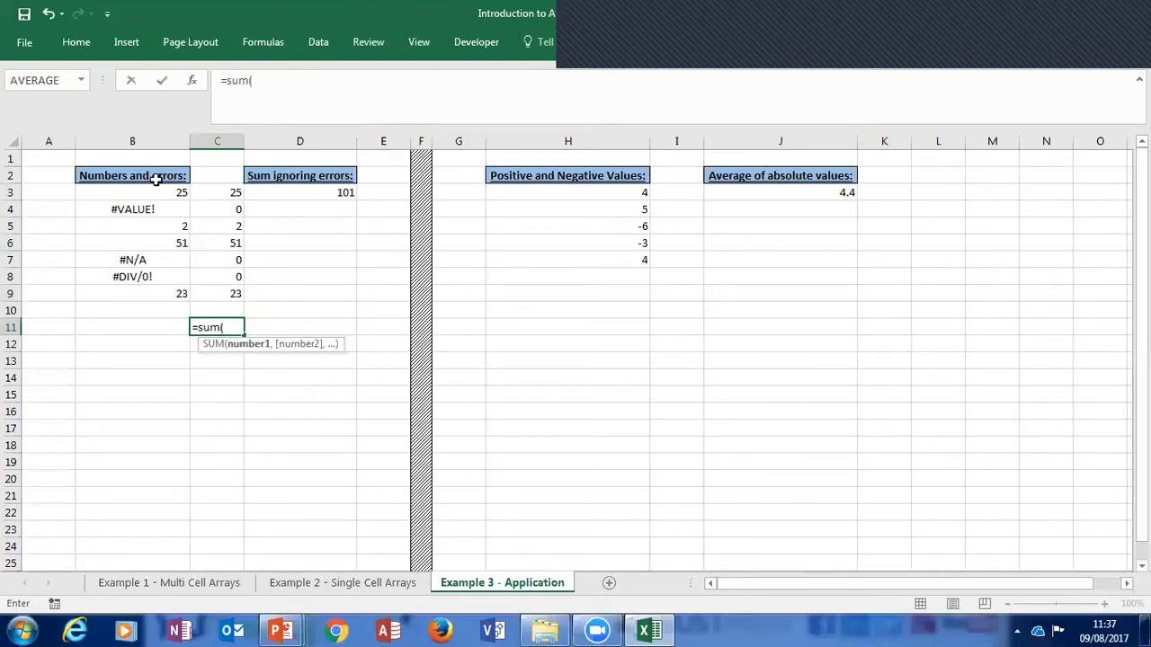
key(ctrl+Up)
key(ctrl+shift+Up)
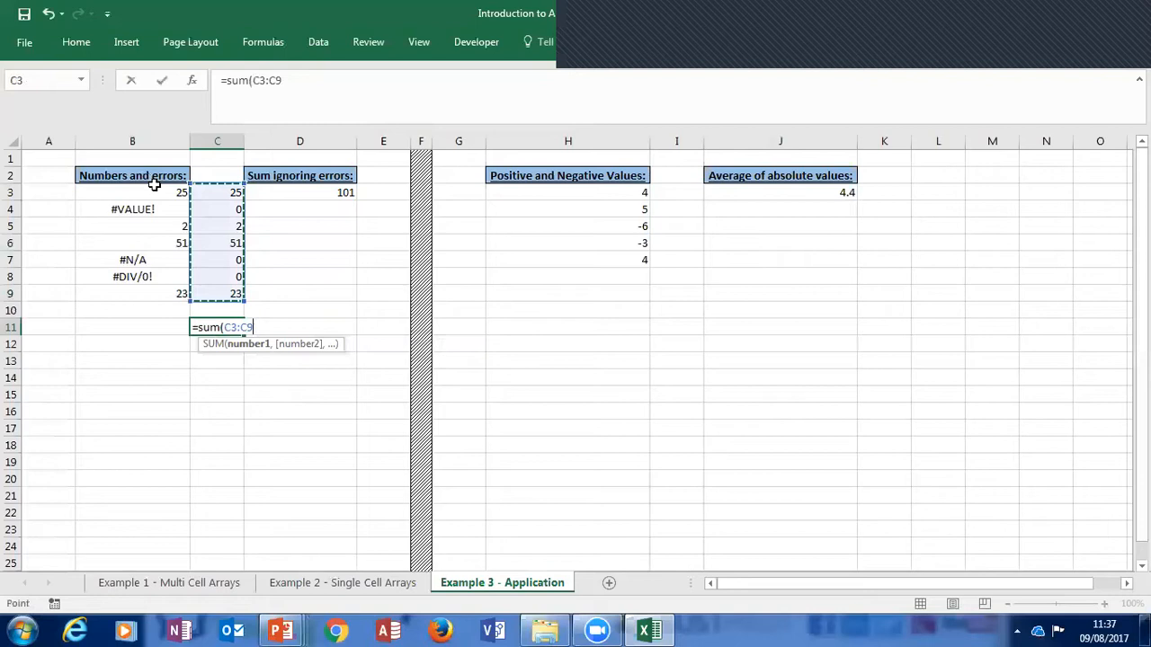
key(Return)
key(Up)
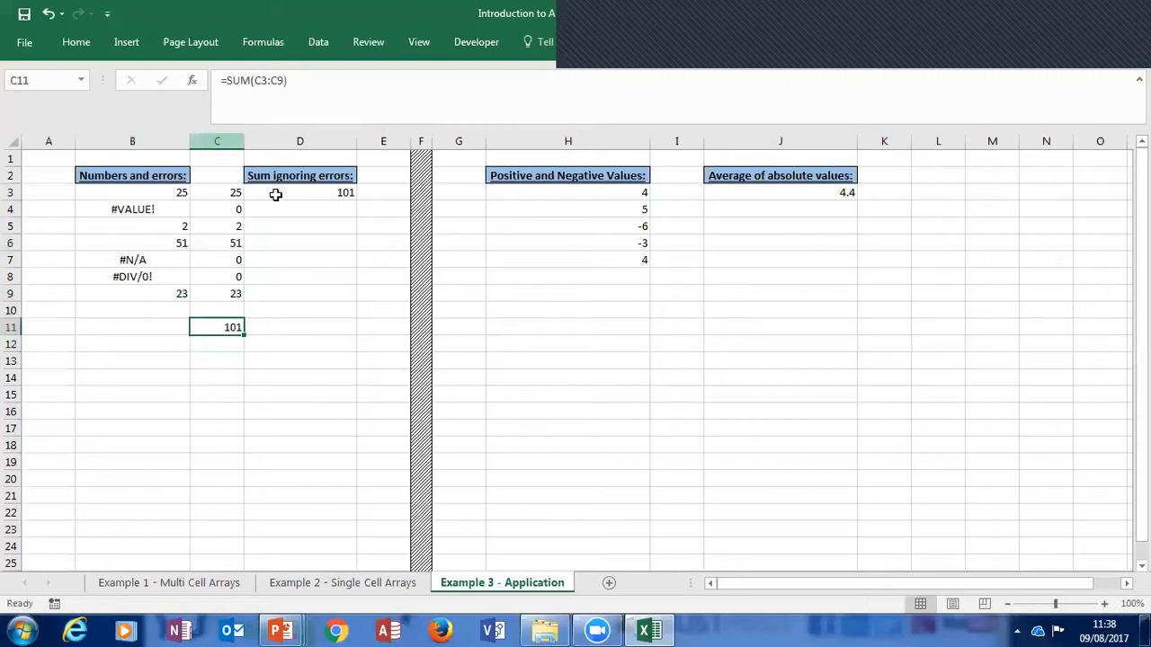
Clear all the helper formulas and the total from column C
key(ctrl+space)
key(Delete)
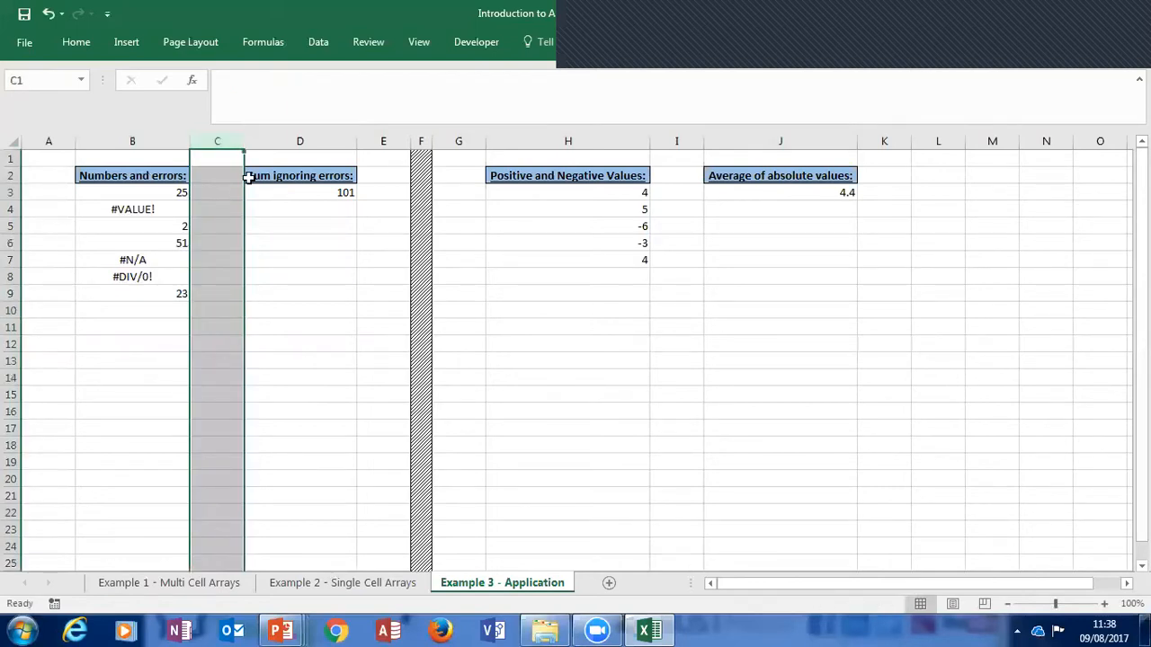
Evaluate the IFERROR(B3:B9,0) part of the array formula in D3 to inspect its intermediate array, and cancel the edit
click(297, 193)
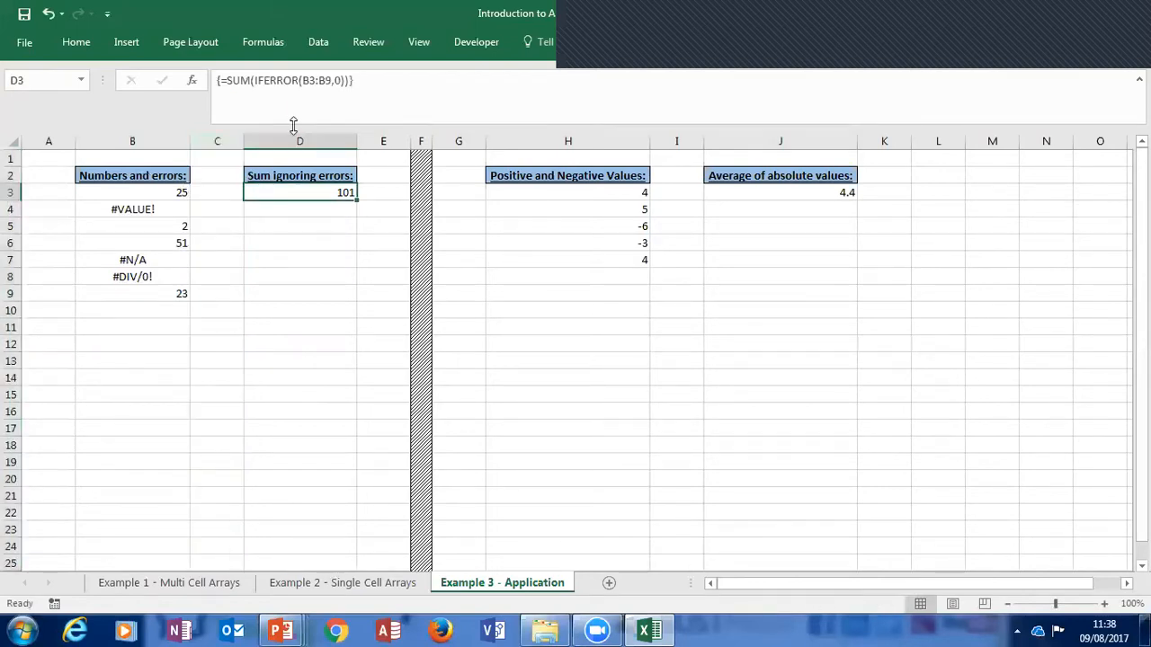
click(288, 81)
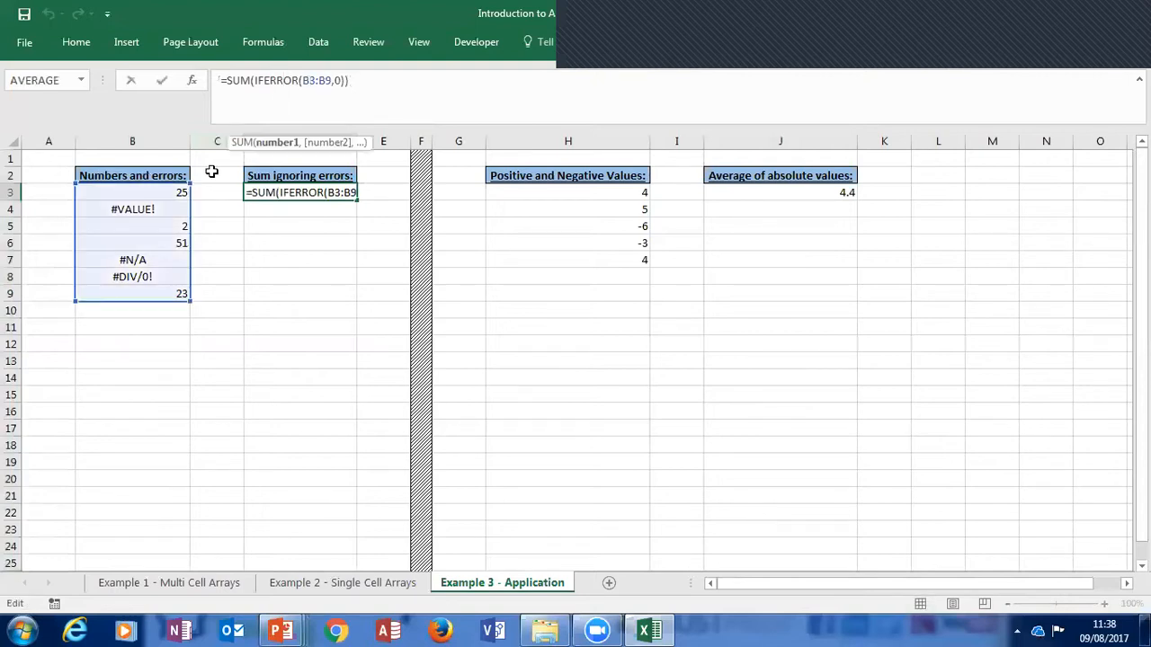
click(286, 81)
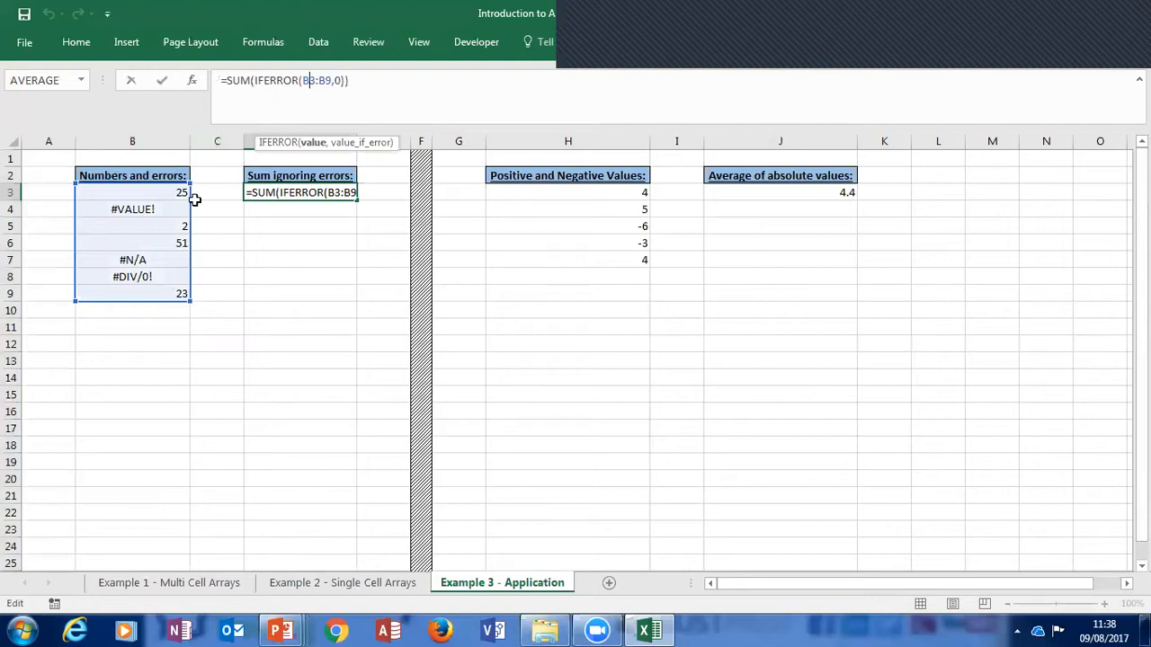
key(End)
key(Left)
key(shift+Left)
key(shift+Left)
key(shift+Left)
key(shift+Left)
key(shift+Left)
key(shift+Left)
key(shift+Left)
key(shift+Left)
key(shift+Left)
key(shift+Left)
key(shift+Left)
key(shift+Left)
key(shift+Left)
key(shift+Left)
key(shift+Left)
key(shift+Left)
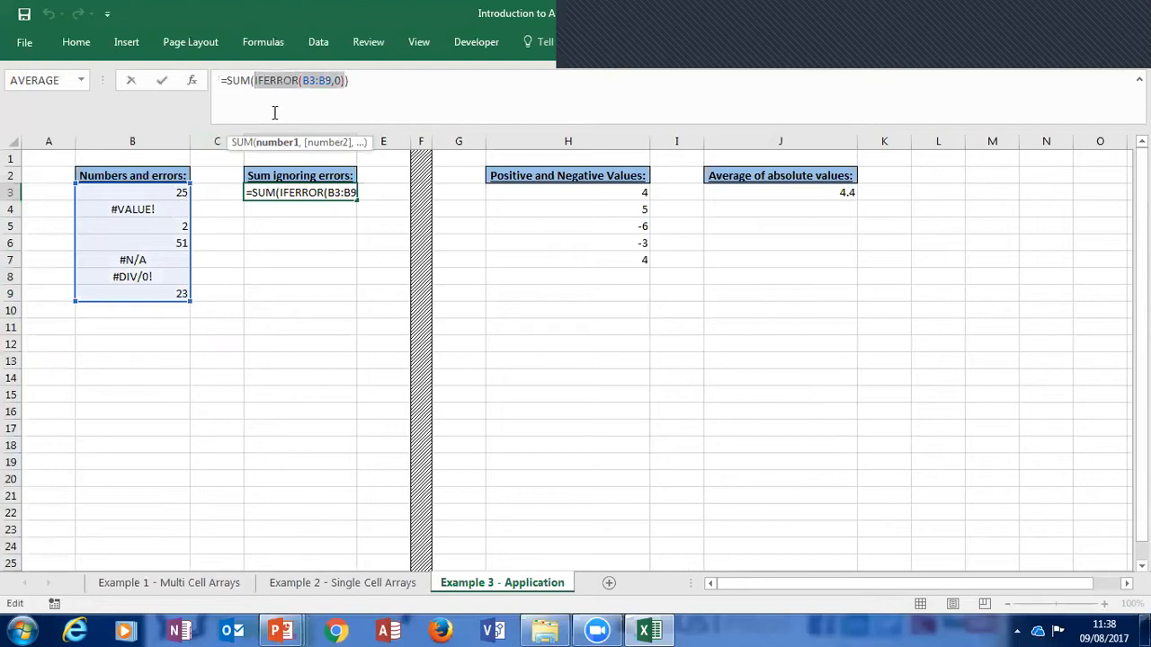
key(F9)
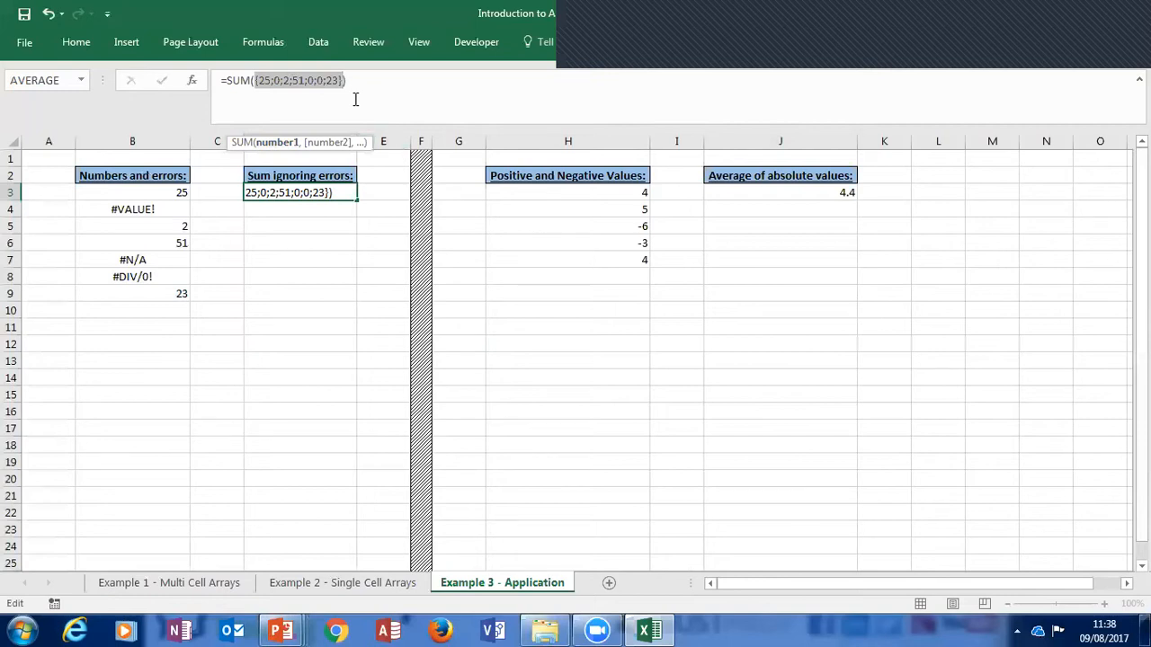
key(Escape)
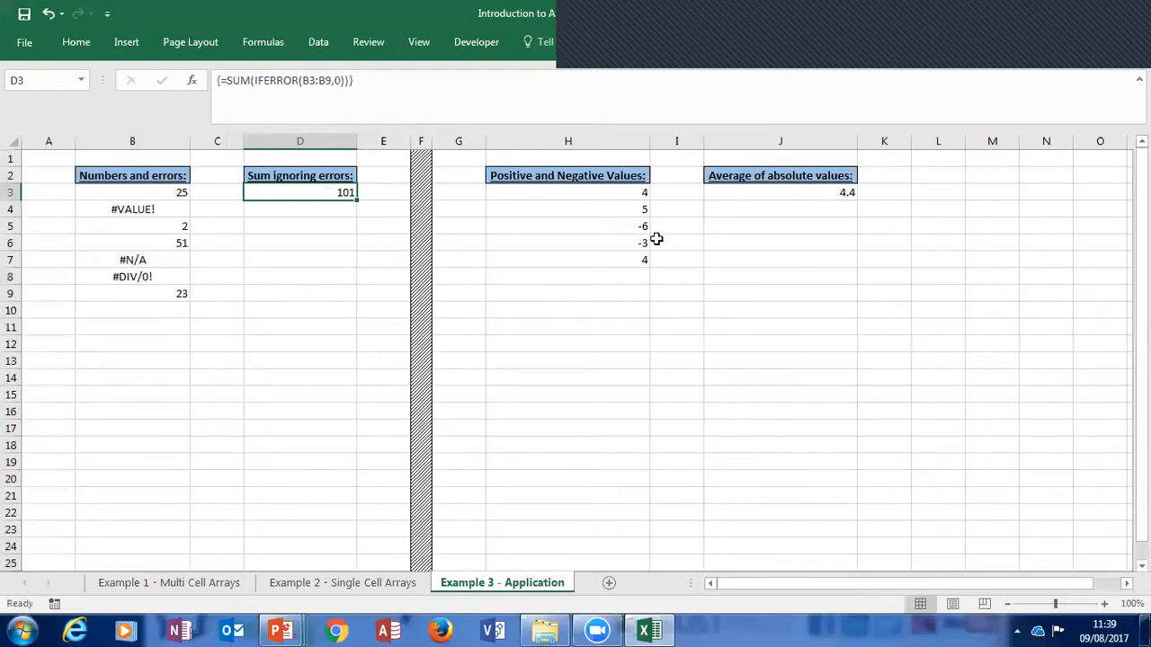
Examine the positive and negative values in H3:H7 one cell at a time
click(612, 197)
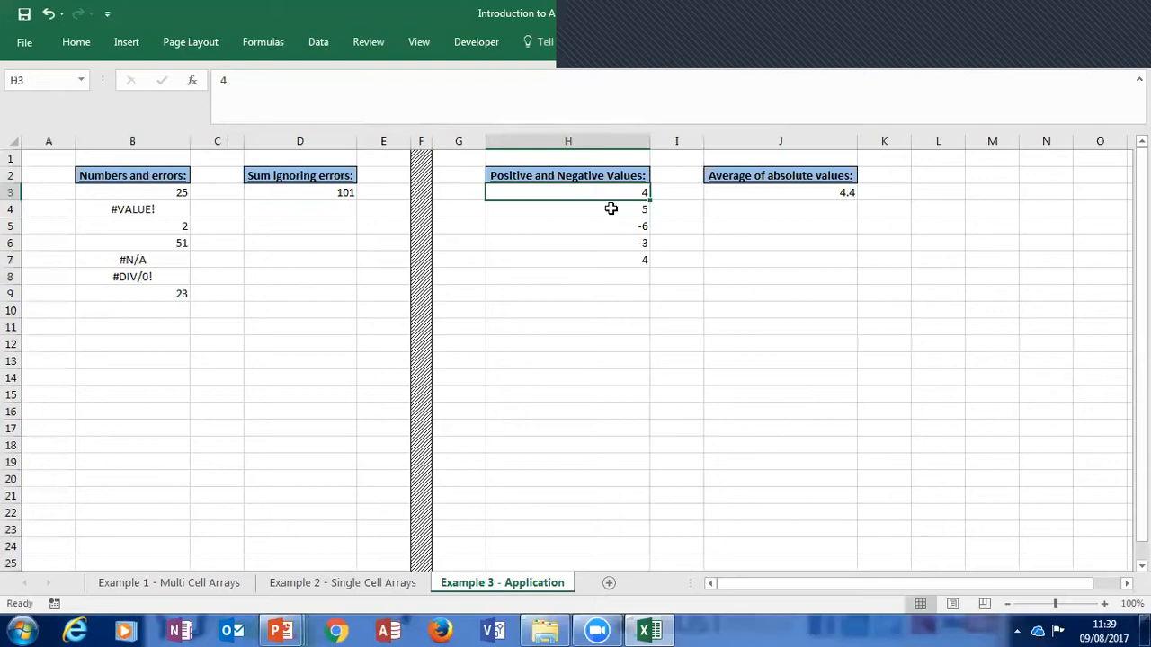
key(Down)
click(616, 227)
click(615, 244)
click(618, 257)
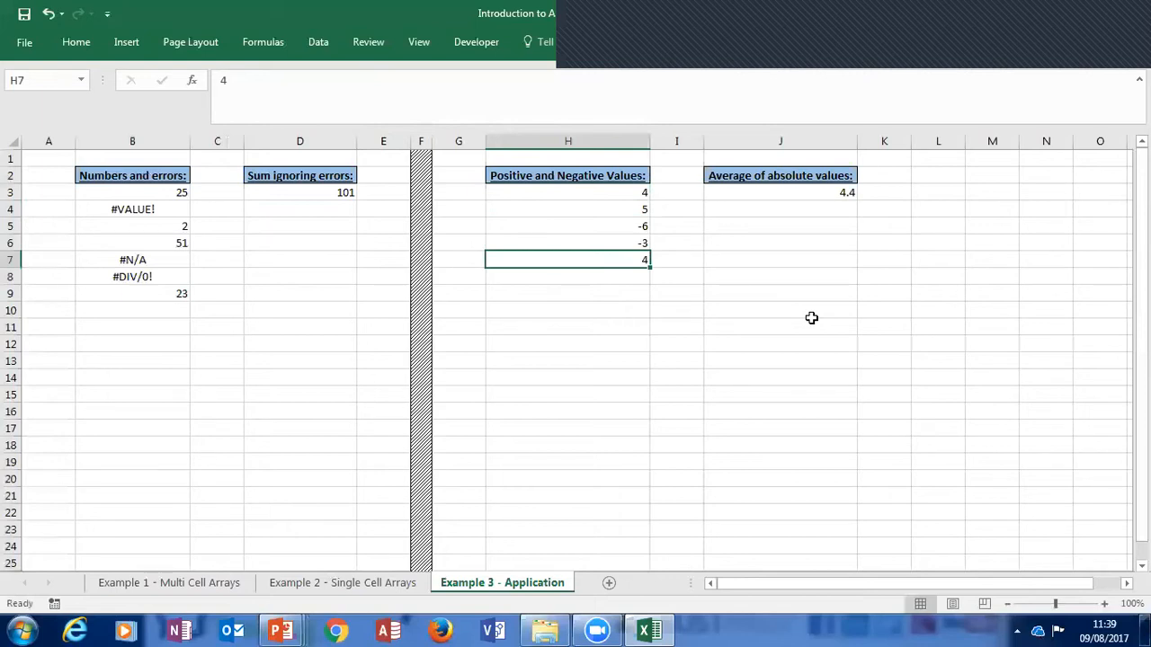
click(627, 194)
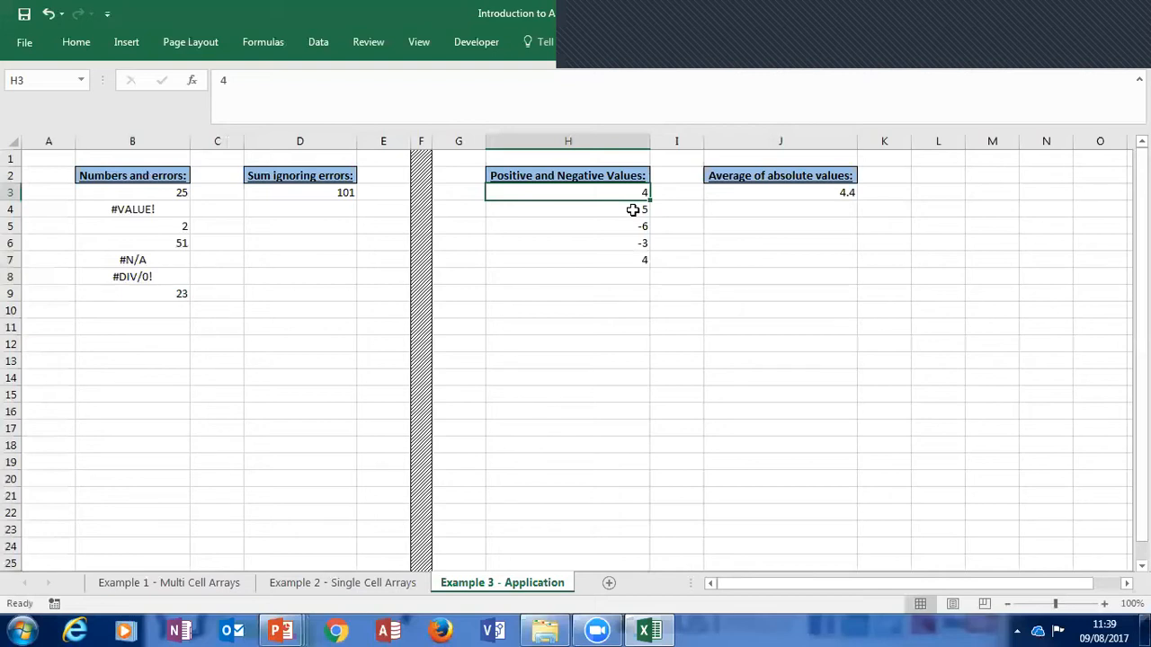
key(Down)
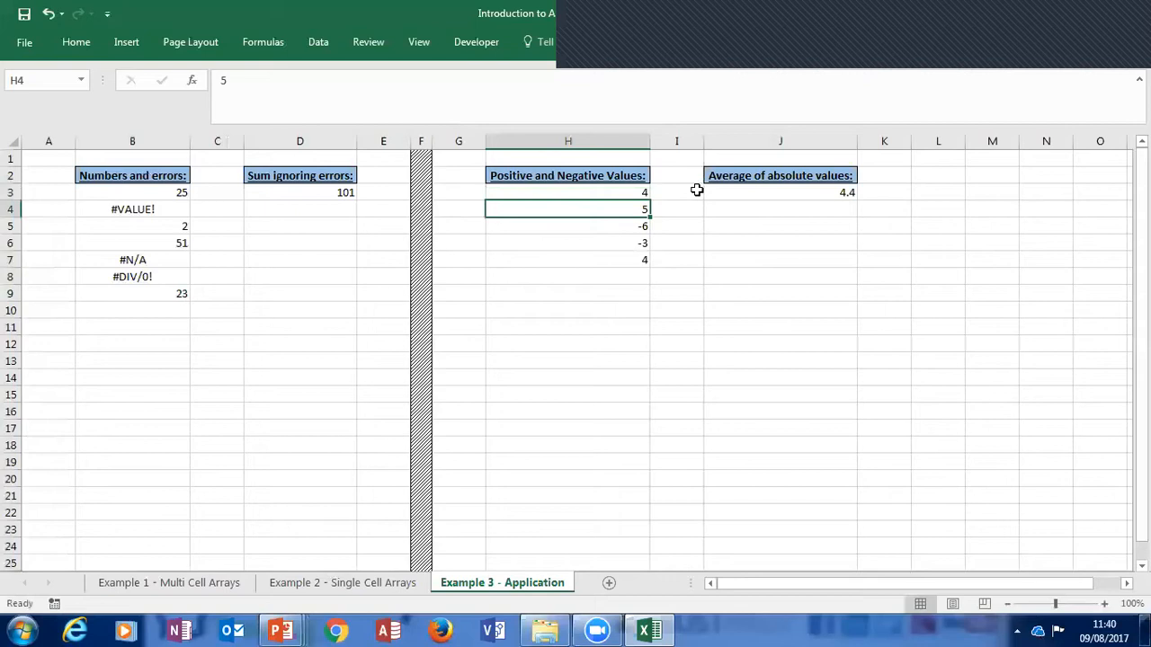
key(Down)
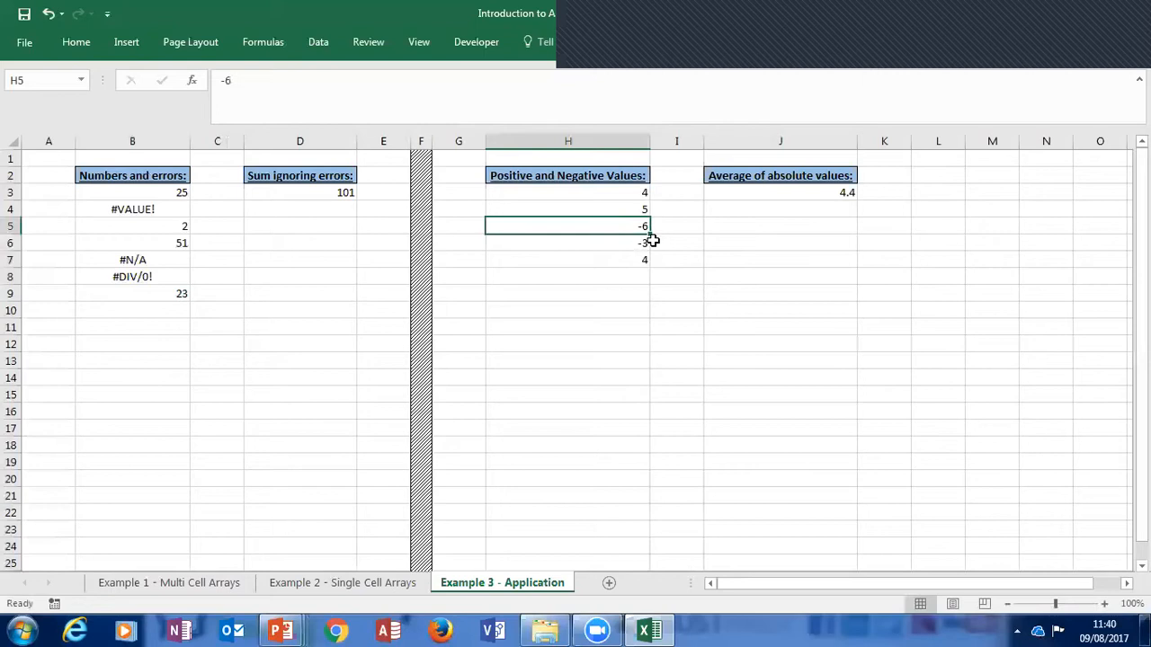
key(Up)
key(Up)
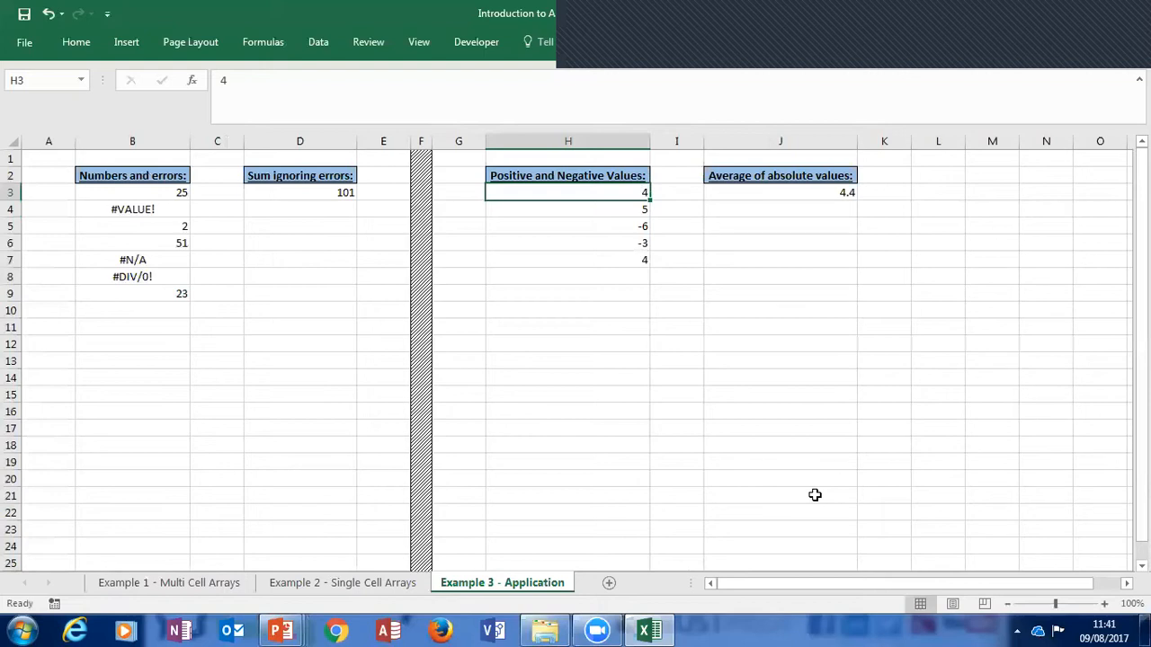
Enter =AVERAGE(H3:H7) in H9 to test an ordinary average of the signed values, and clear the test formula from the cell
key(Down)
key(Down)
key(Down)
key(Down)
key(Down)
key(Down)
key(F2)
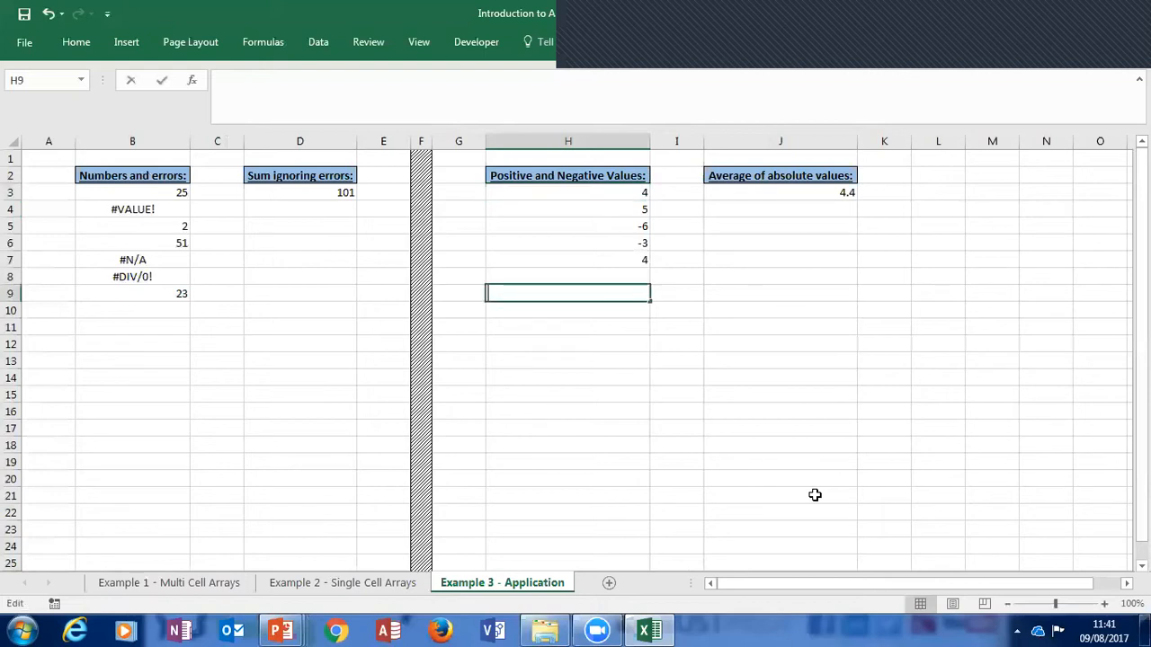
text(=avera)
key(Tab)
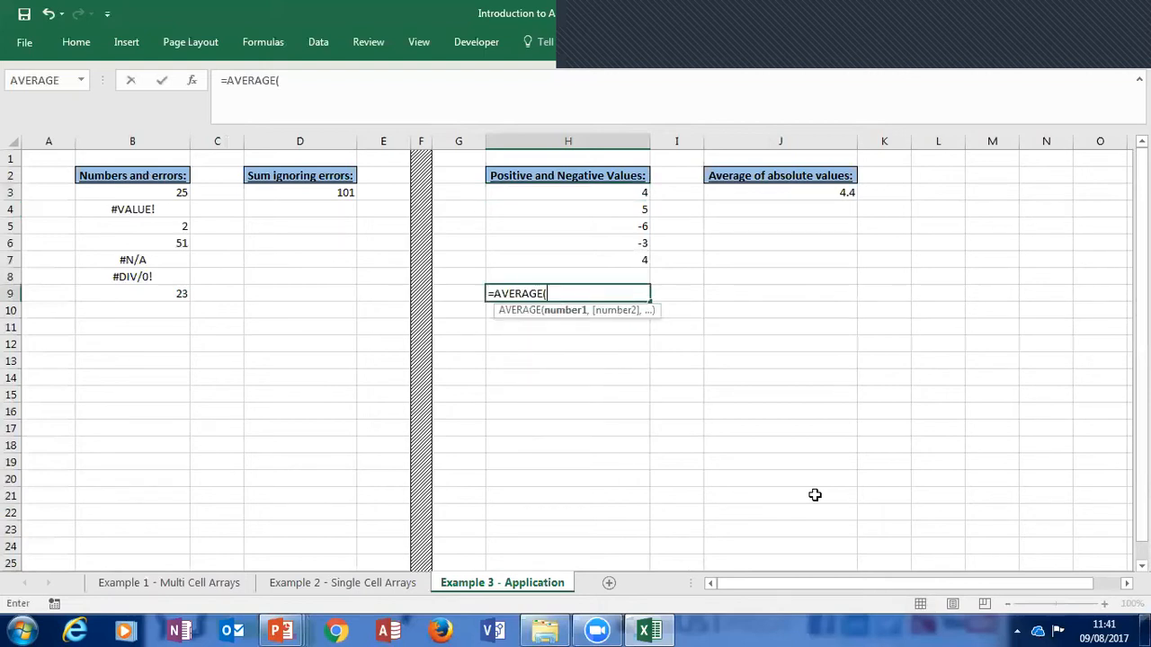
key(Up)
key(Up)
key(Up)
key(Up)
key(Up)
key(Up)
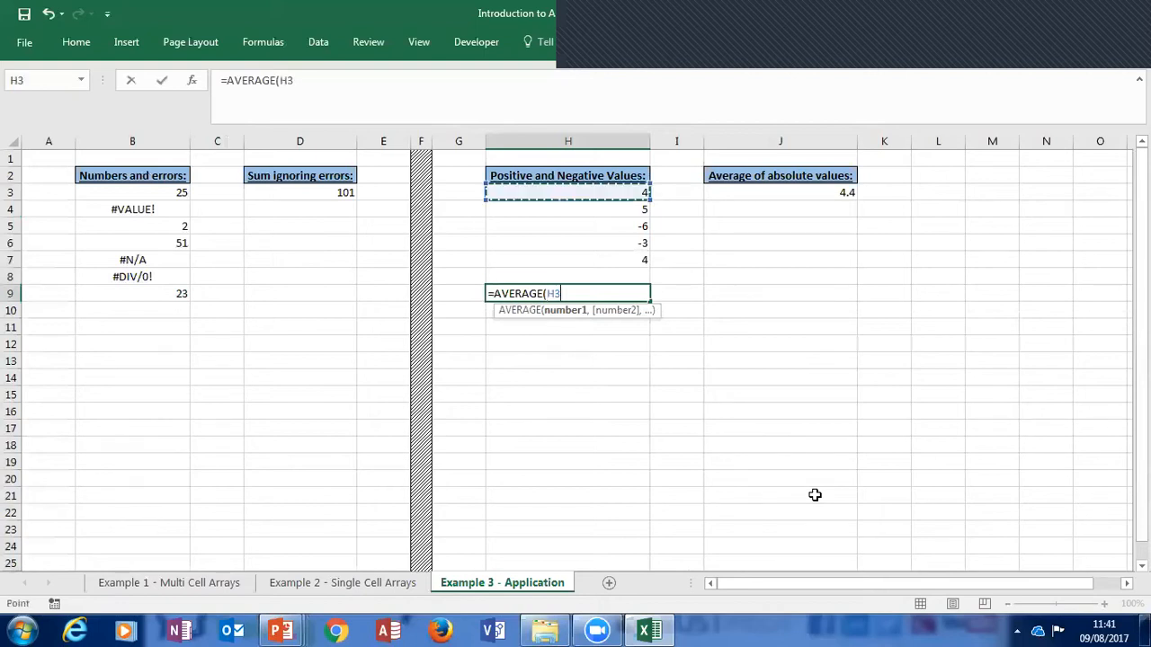
key(shift+Down)
key(shift+Down)
key(shift+Down)
key(shift+Down)
text())
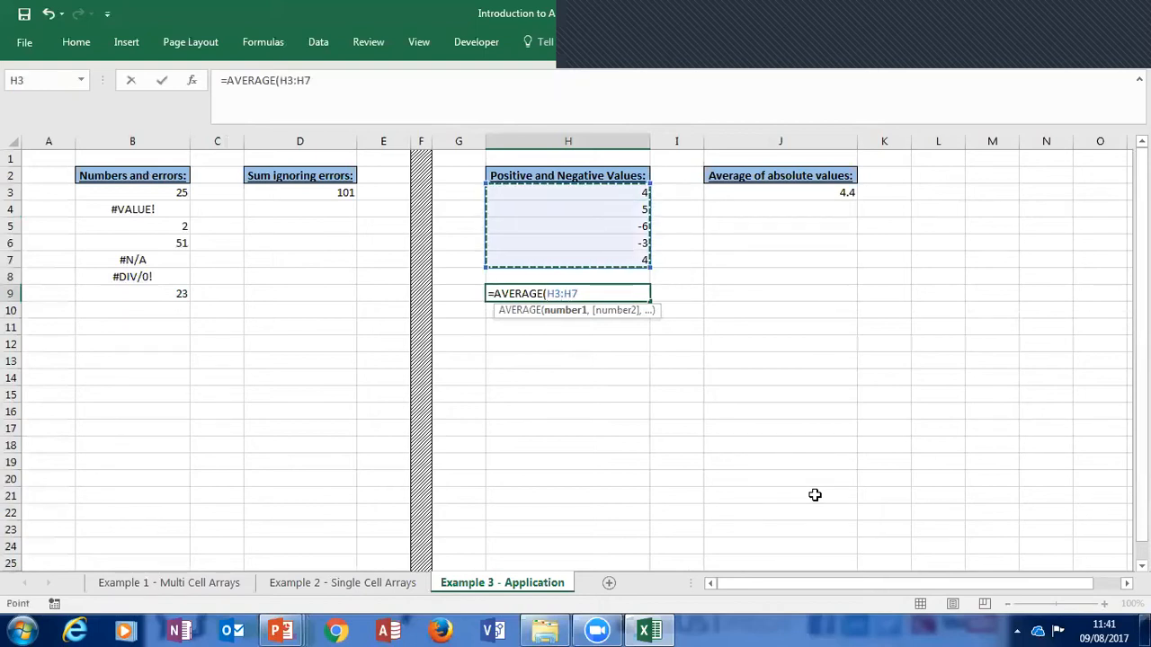
key(Return)
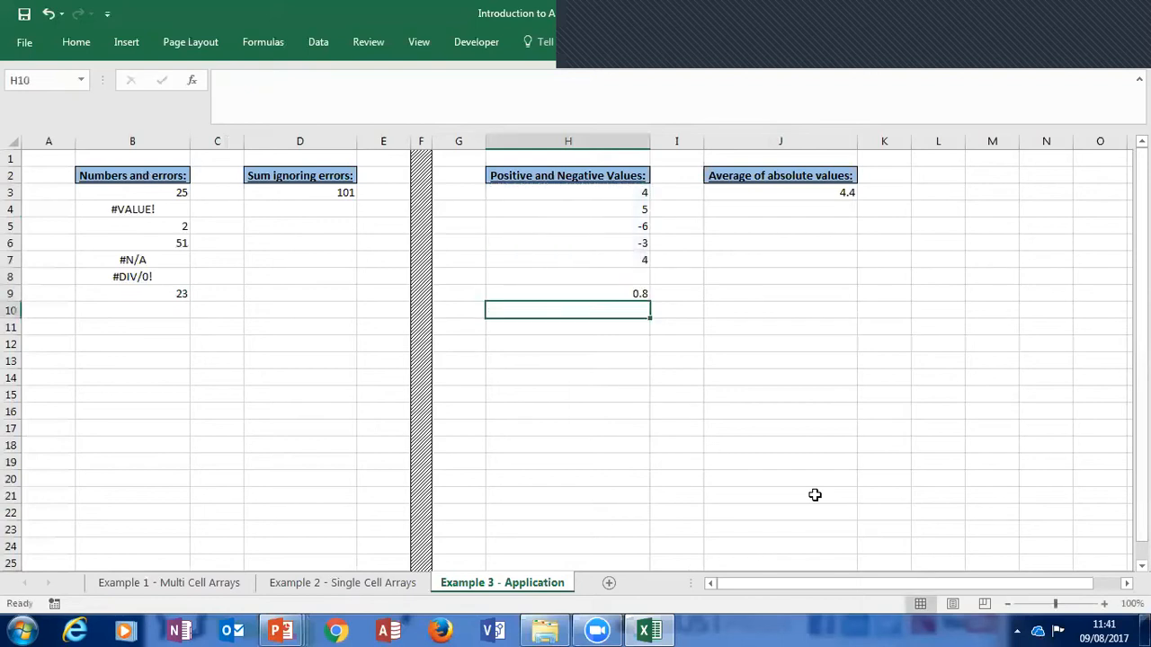
key(Up)
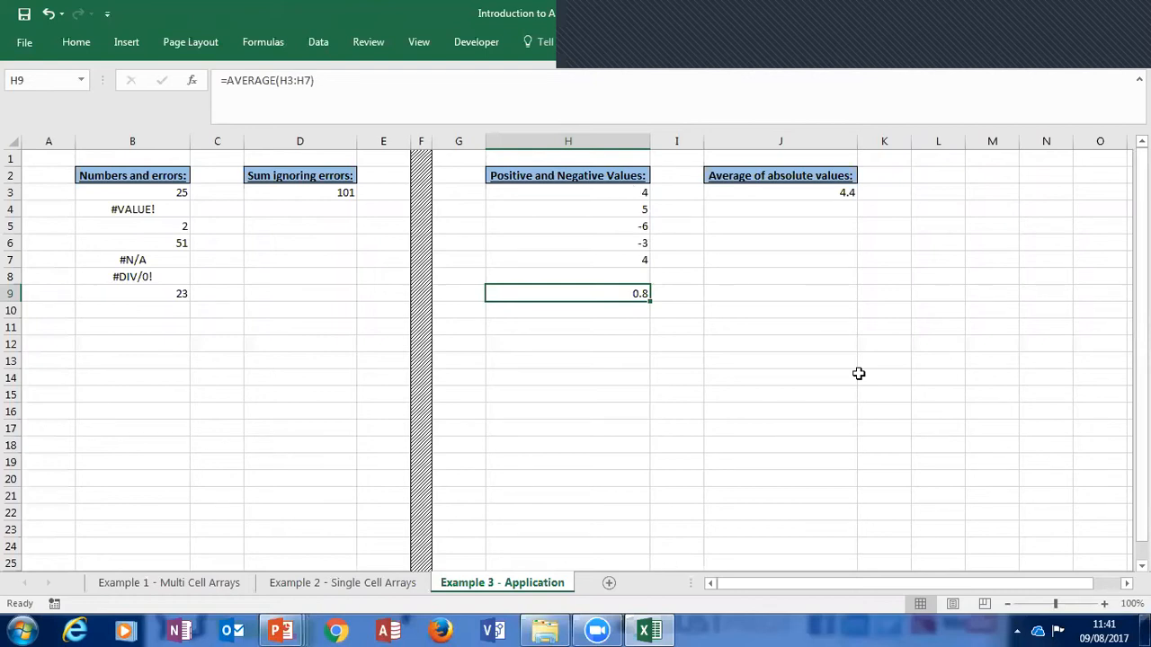
key(Delete)
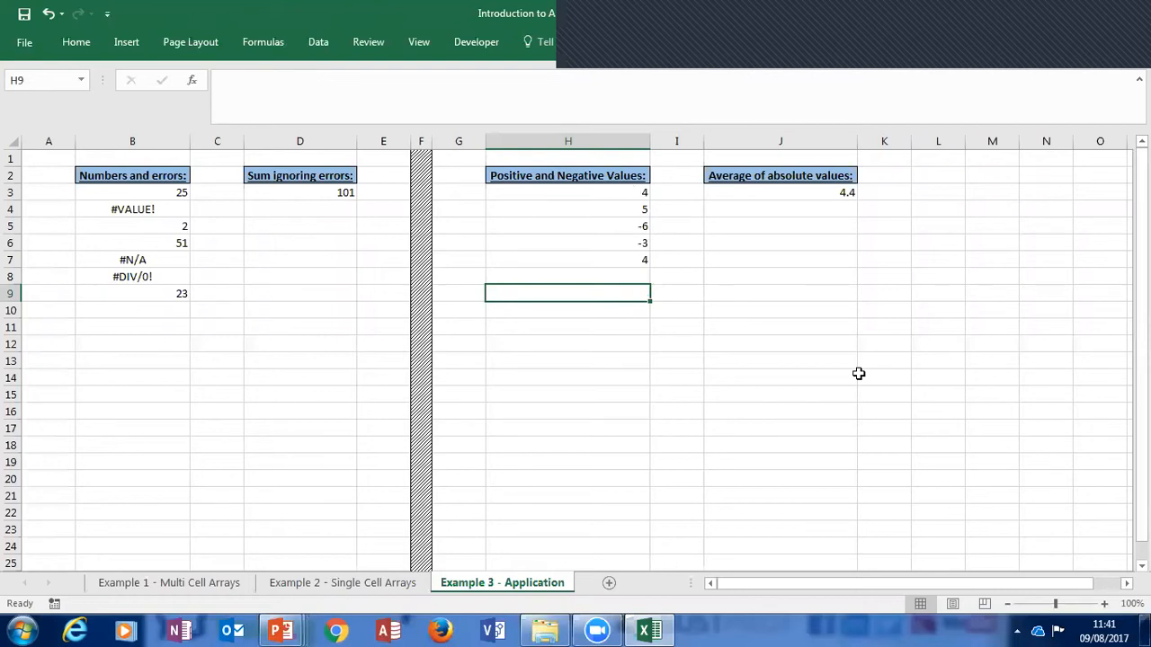
Enter =ABS(H3) in I3 as a helper formula beside the first positive and negative value
double_click(702, 195)
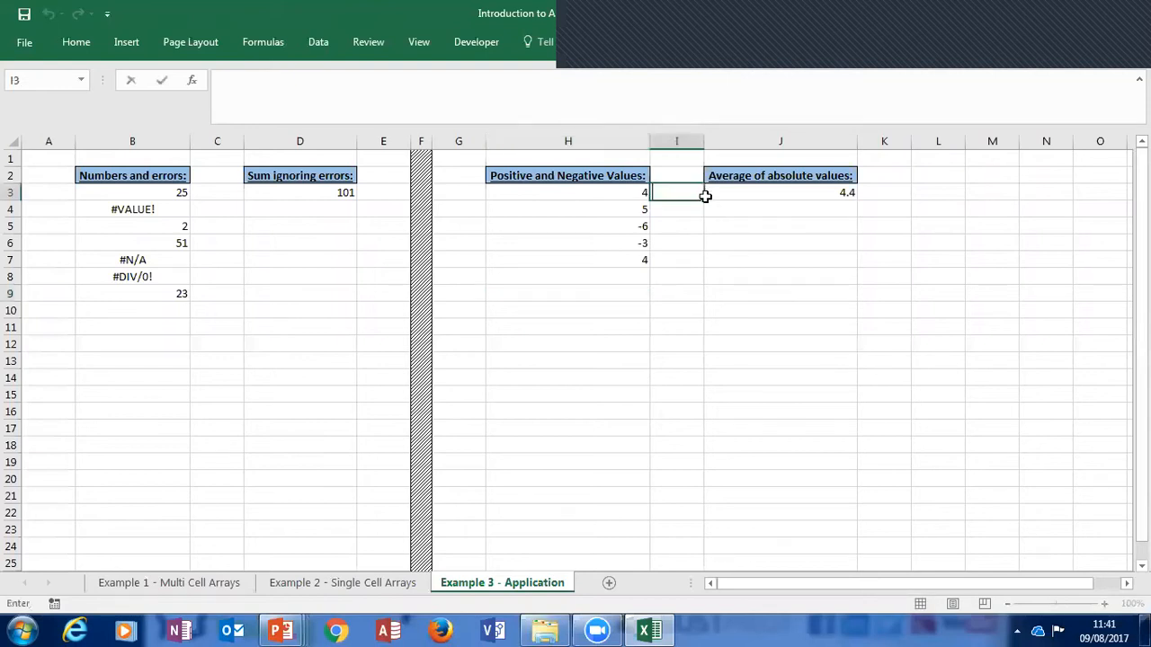
text(=abs()
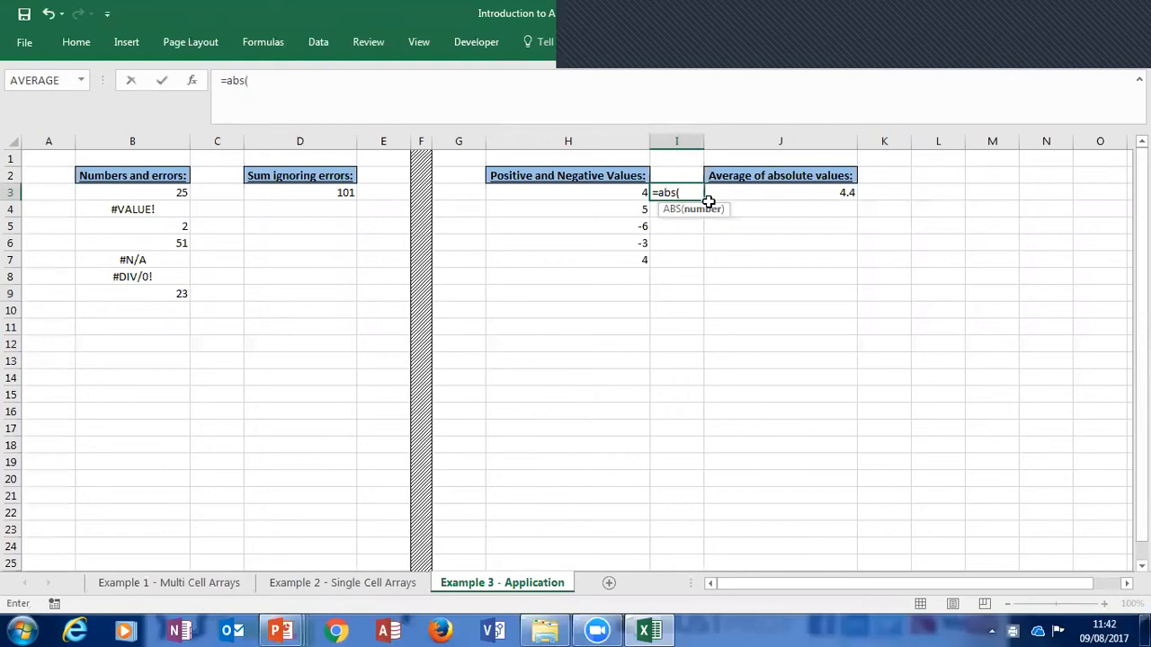
key(Left)
text())
key(Return)
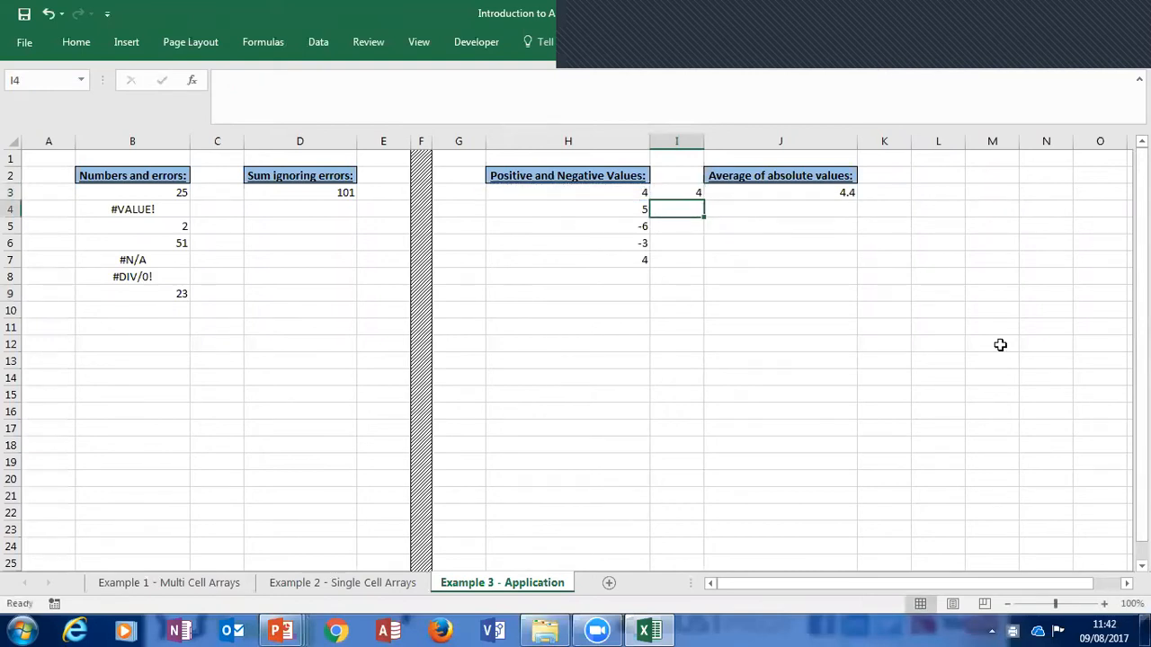
Fill the ABS helper formula from I3 down to I7, and compare the results with the original values
key(Up)
key(shift+Down)
key(shift+Down)
key(shift+Down)
key(shift+Down)
key(ctrl+d)
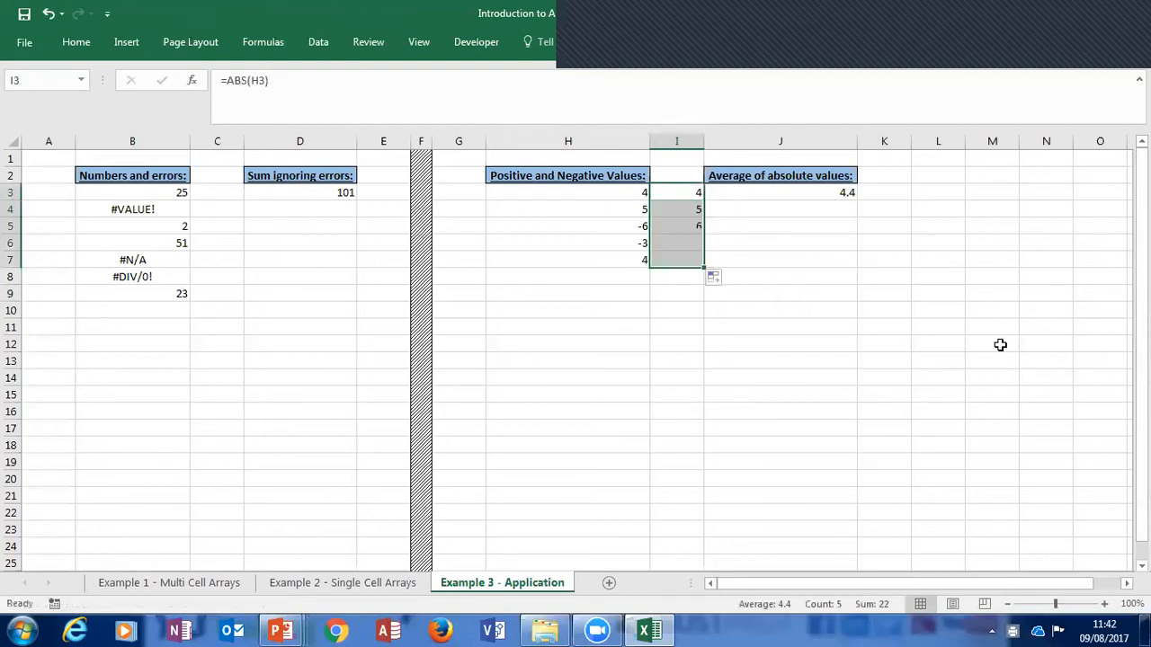
key(Left)
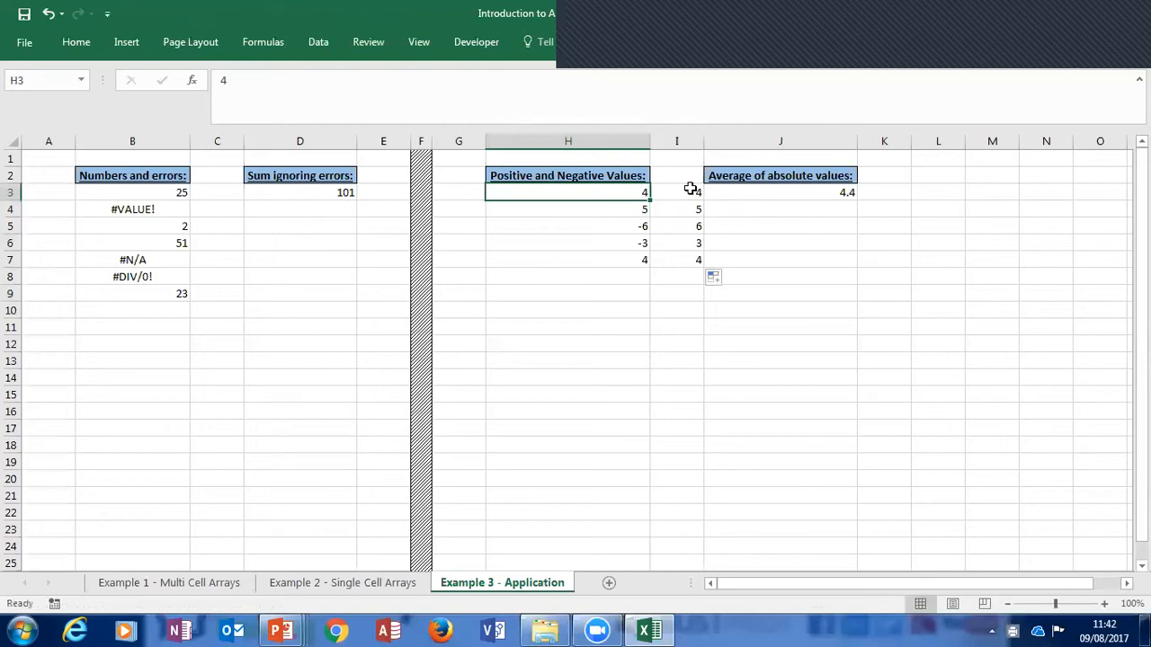
key(Down)
key(Down)
key(Right)
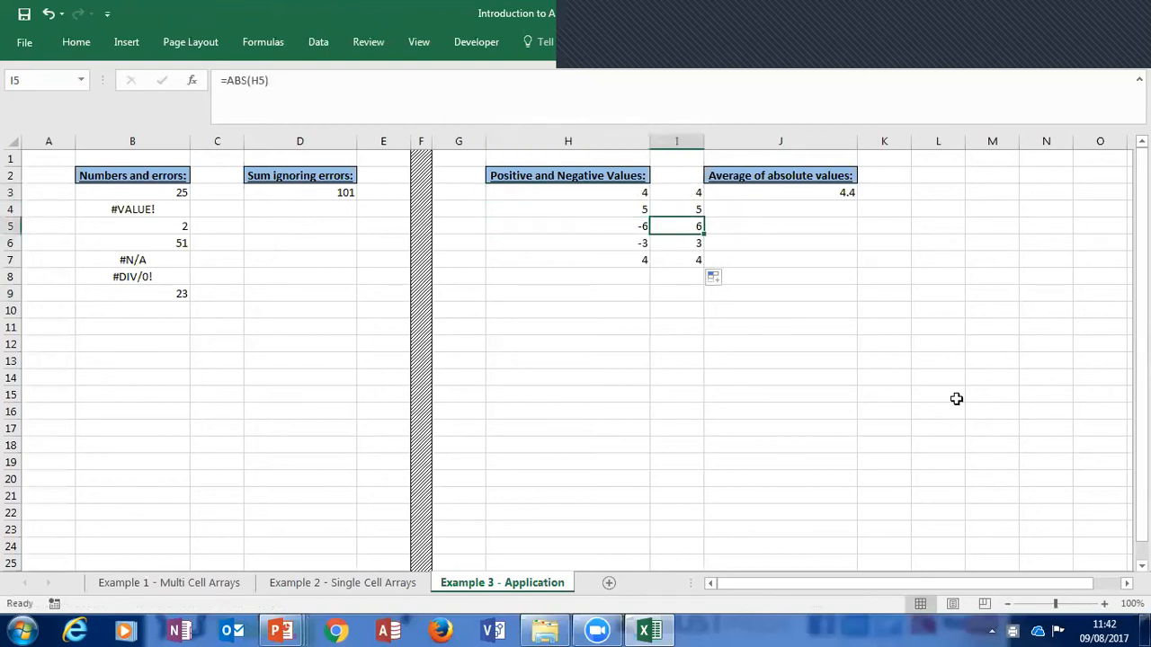
Enter =AVERAGE(I3:I7) in I9 to average the ABS helper values, and check the entered formula
key(Down)
key(Down)
key(Down)
key(Down)
text(=average()
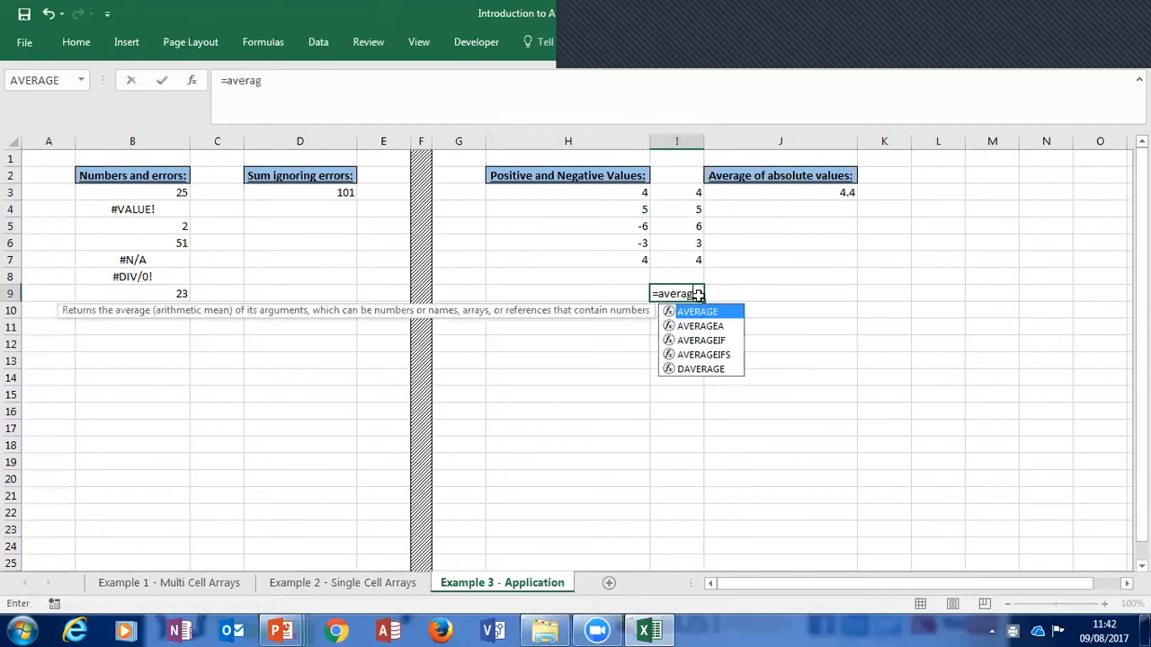
drag(694, 193, 693, 210)
key(shift+Down)
key(shift+Down)
key(shift+Down)
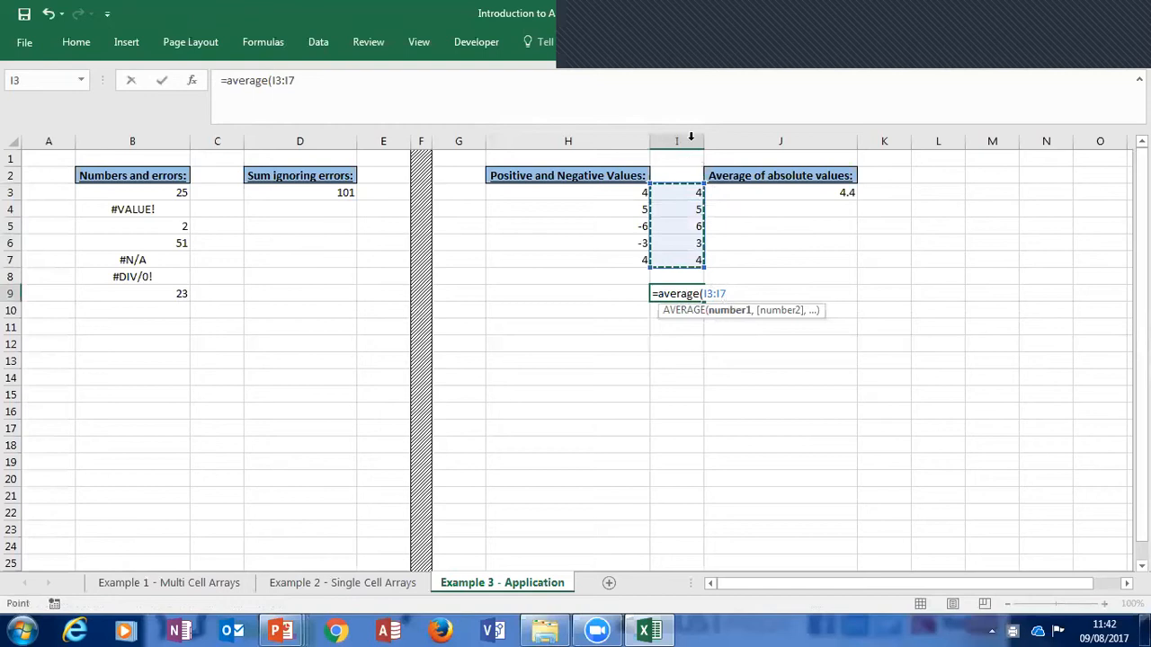
text())
key(Return)
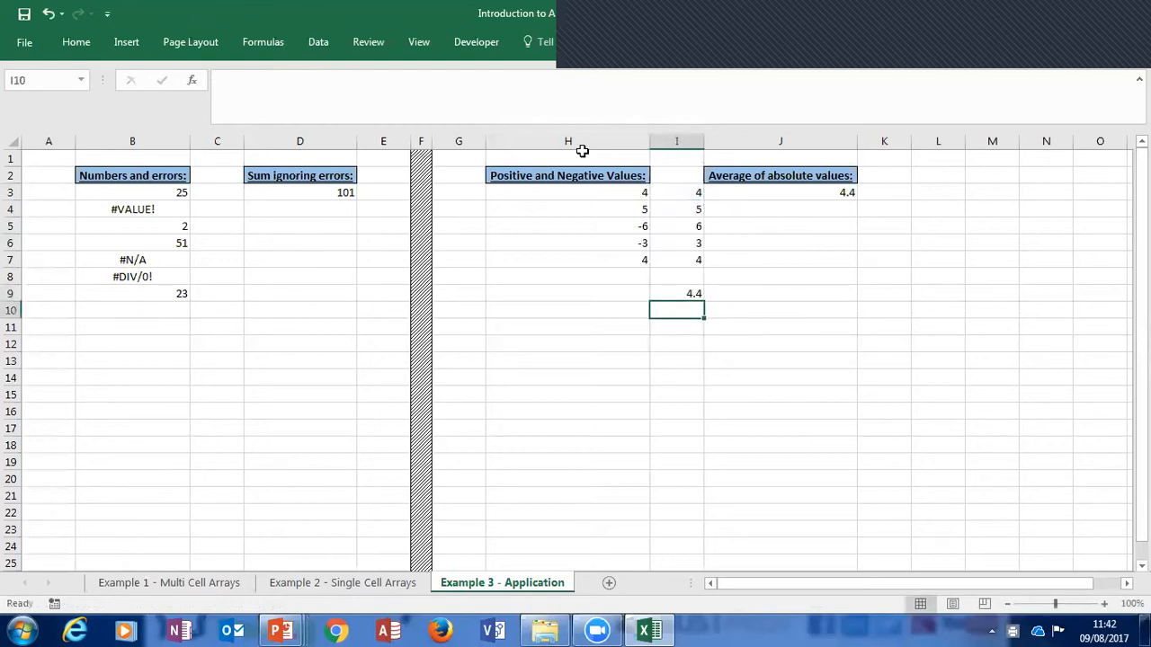
key(Up)
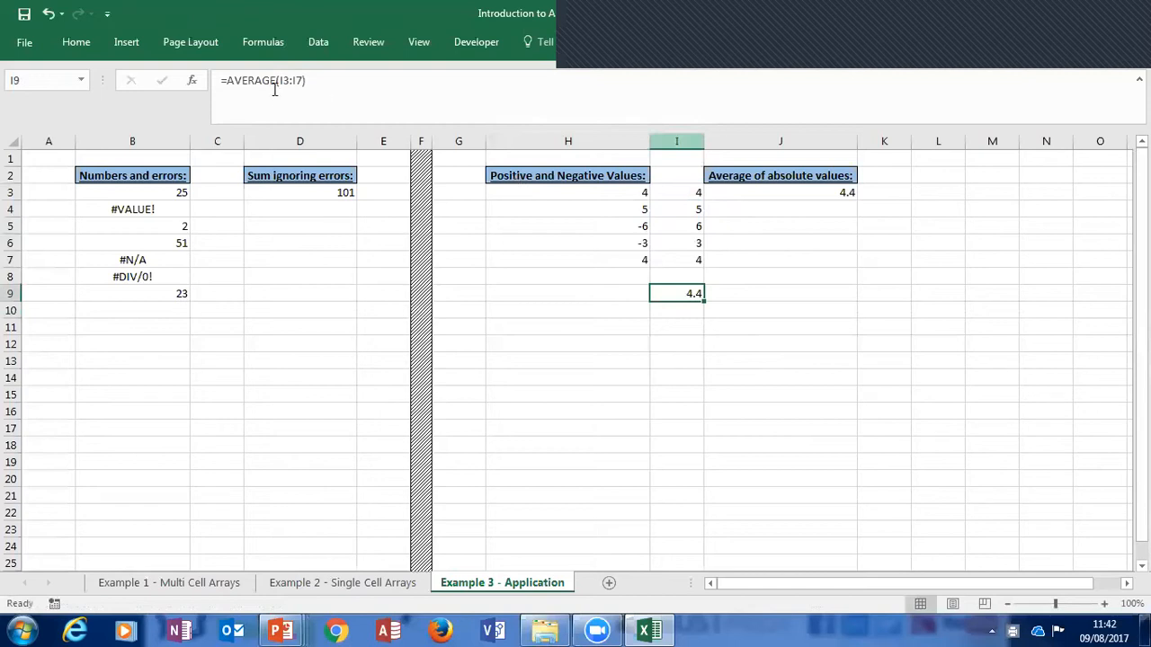
Clear the ABS helper formulas and their average from column I, and inspect the array formula in J3
key(ctrl+space)
key(Delete)
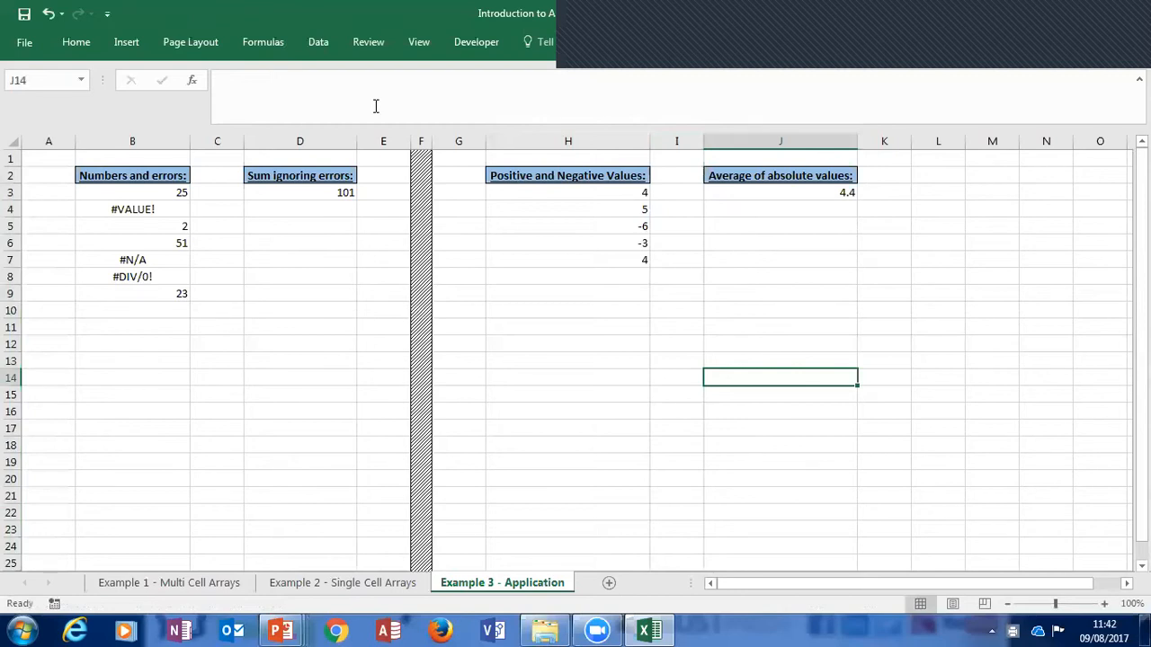
click(781, 192)
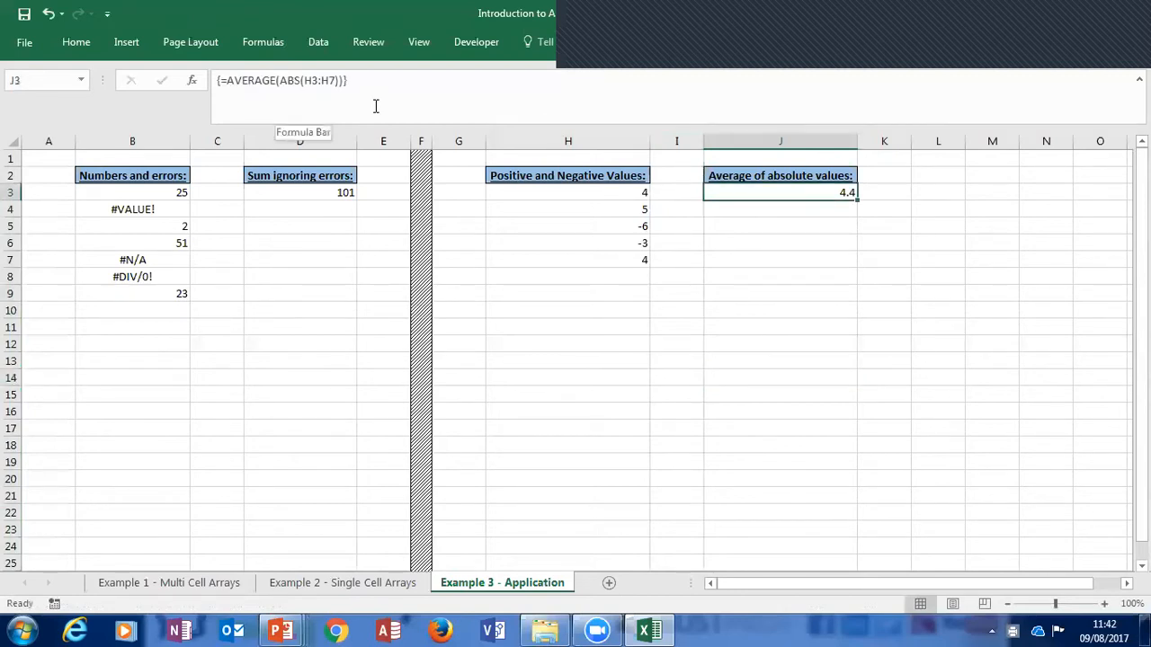
Re-enter =AVERAGE(ABS(H3:H7)) in J3 as an ordinary formula instead of an array formula, and check the cell
click(312, 81)
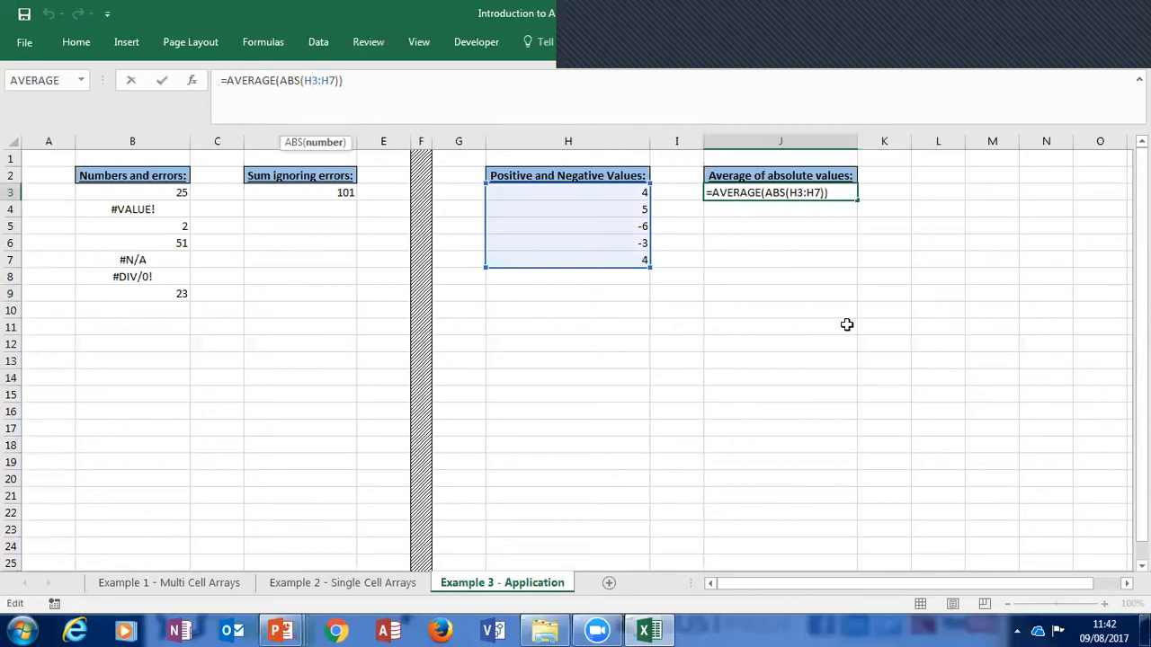
key(Return)
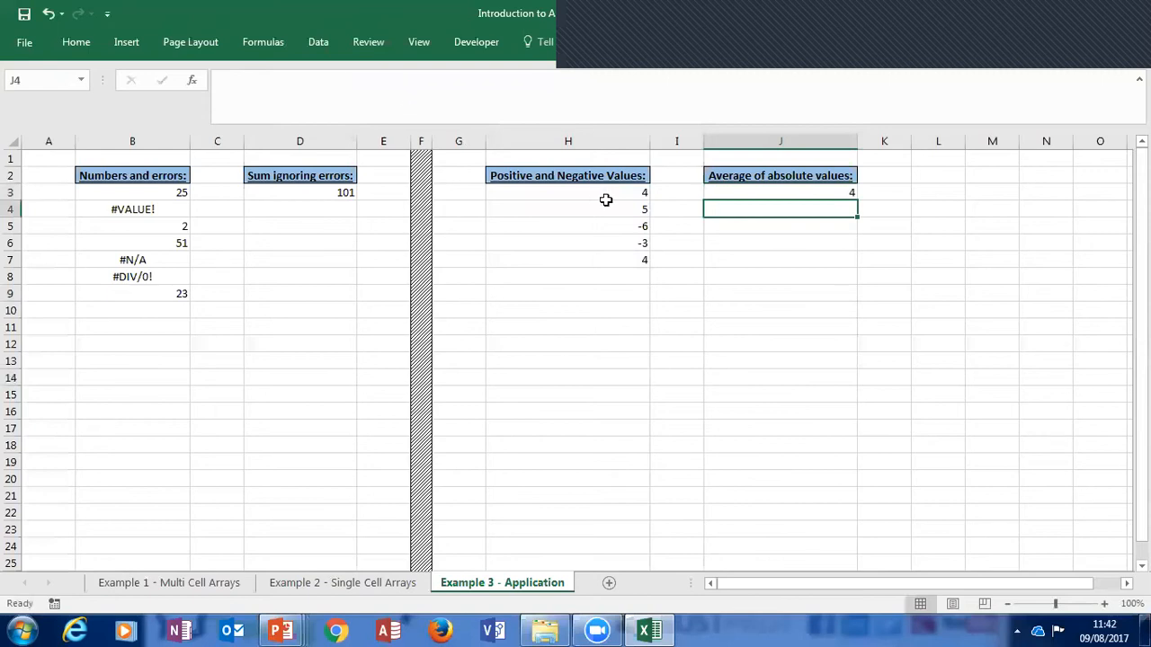
key(Up)
key(F2)
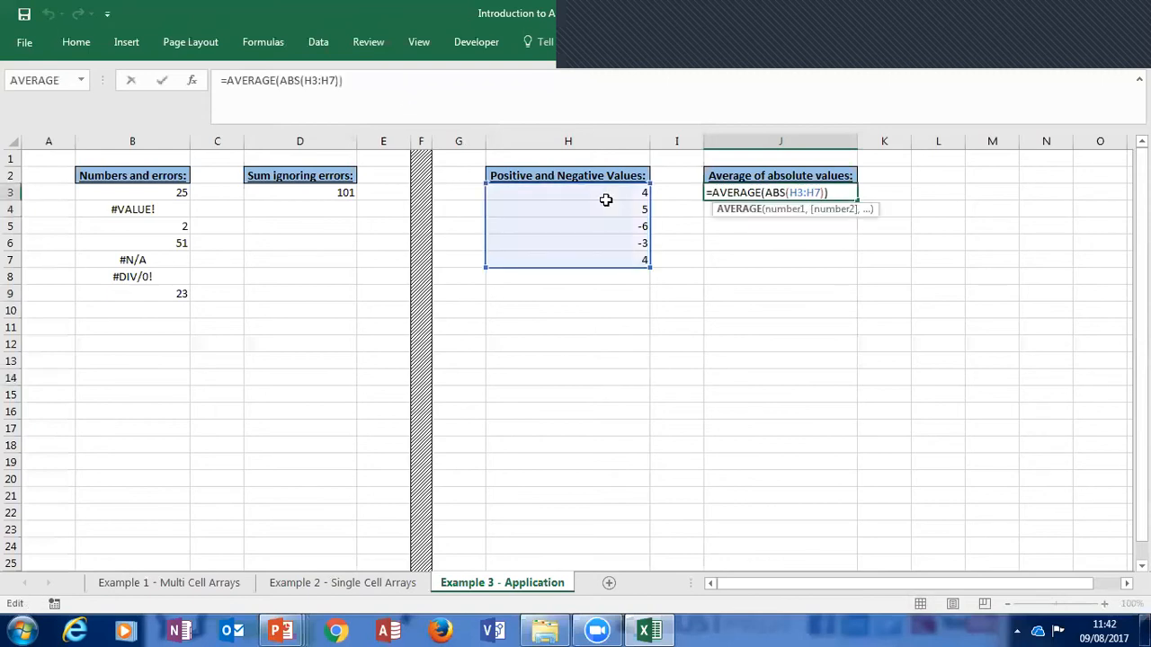
key(Return)
key(Up)
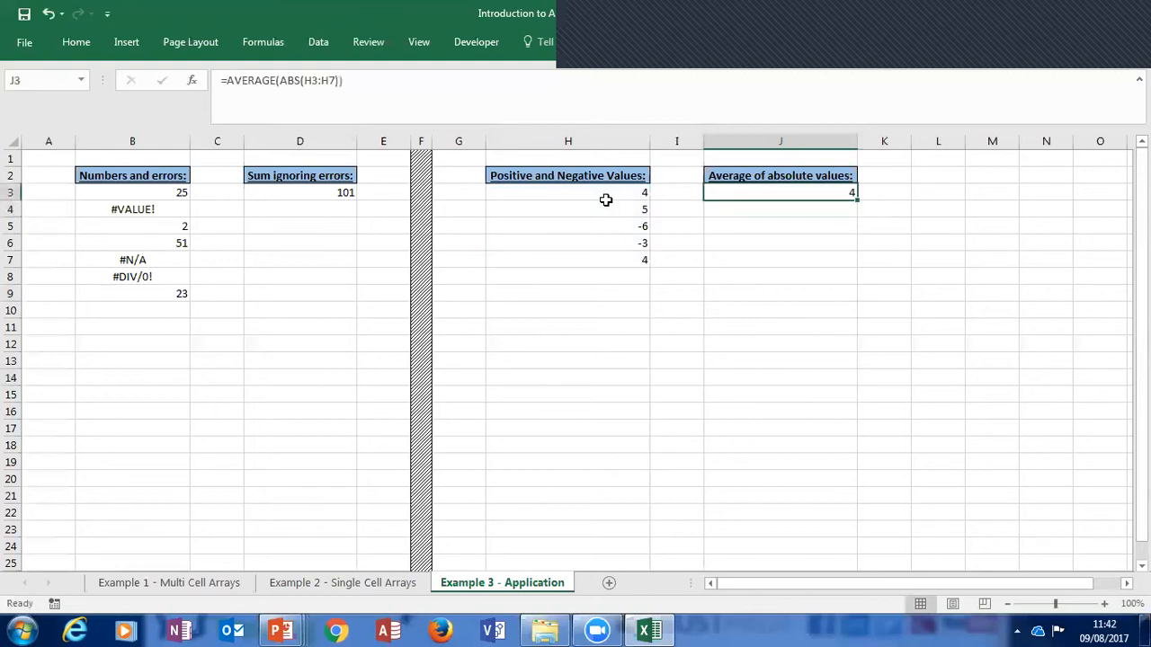
Move the formula from J3 to J11, outside the rows of the source values, and re-enter it as an ordinary formula
drag(827, 200, 829, 329)
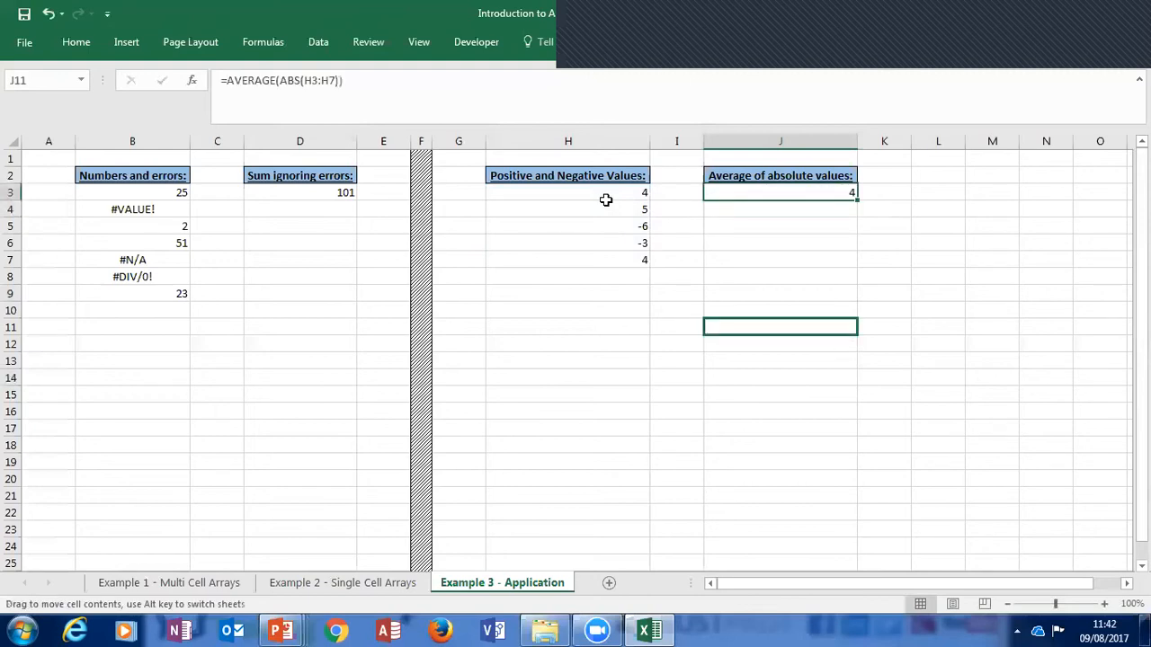
key(F2)
key(Return)
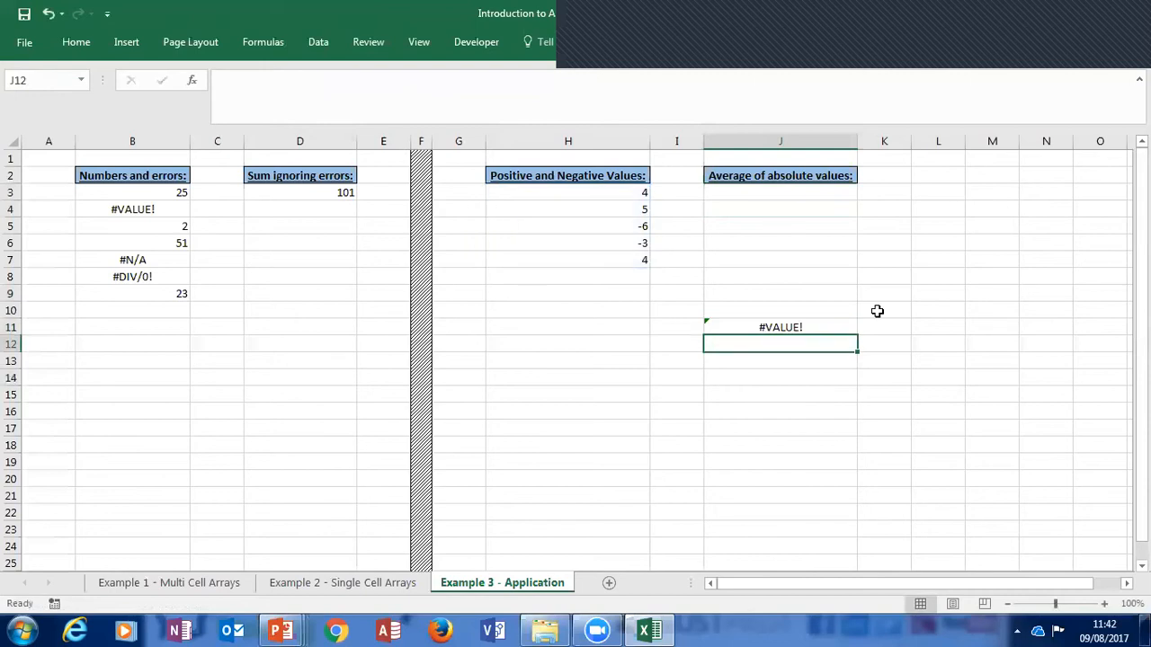
Convert the =AVERAGE(ABS(H3:H7)) formula in J11 to an array formula
key(Up)
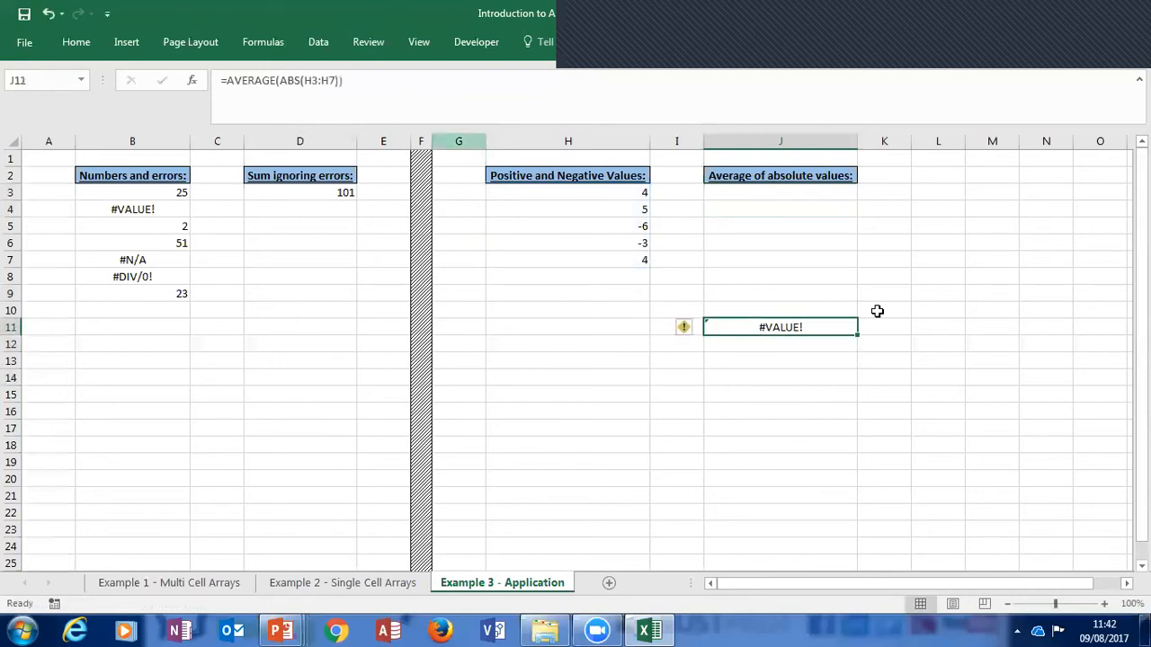
key(F2)
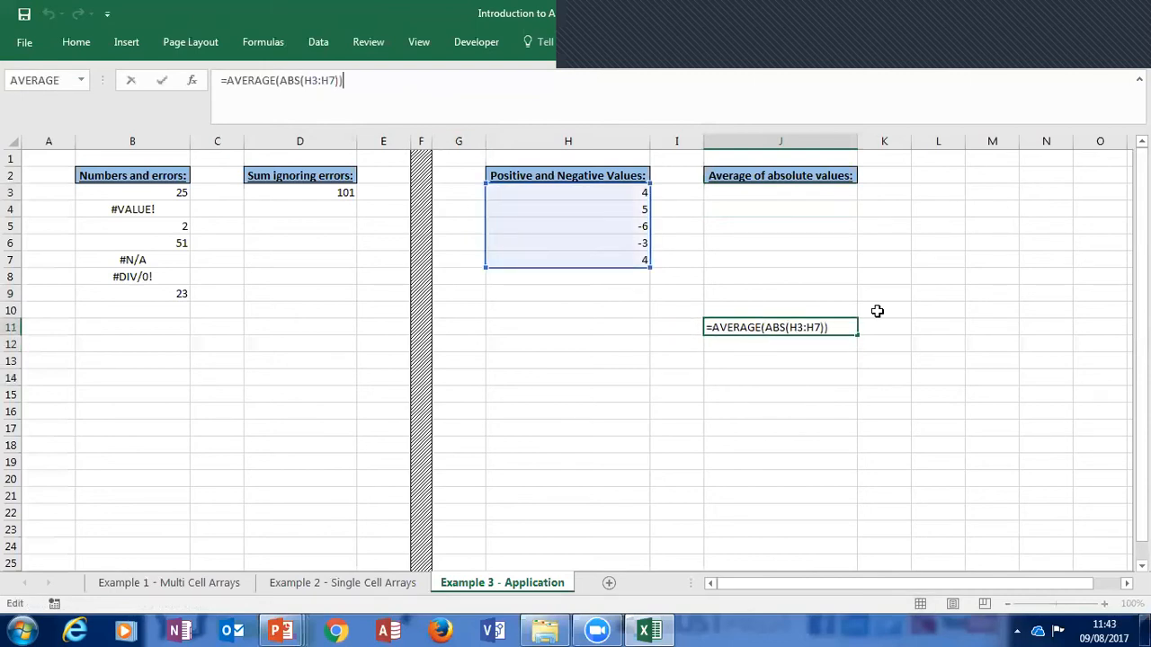
key(ctrl+shift+Return)
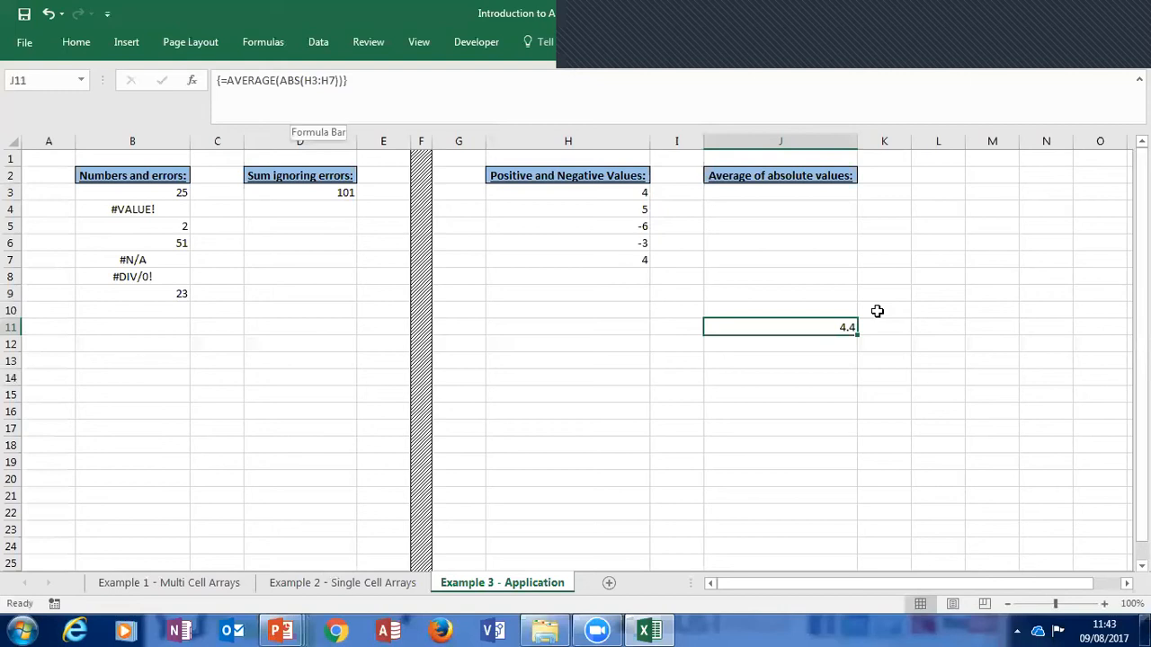
Undo the formula move and re-entries to restore the original array formula in J3
key(ctrl+z)
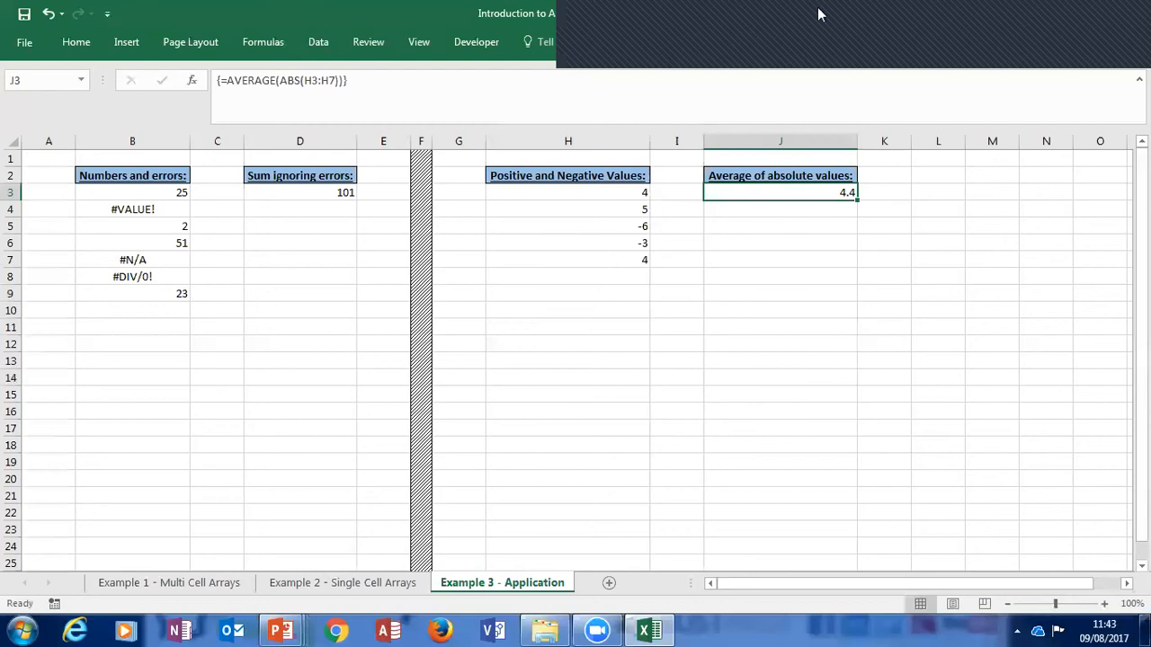
click(1026, 325)
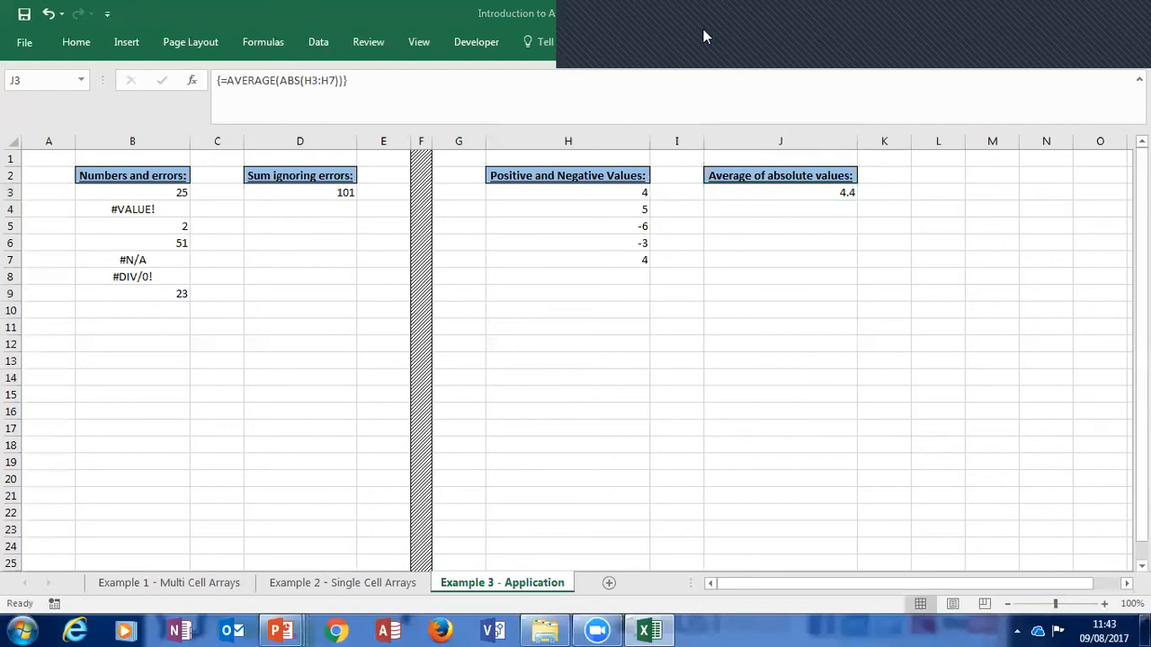